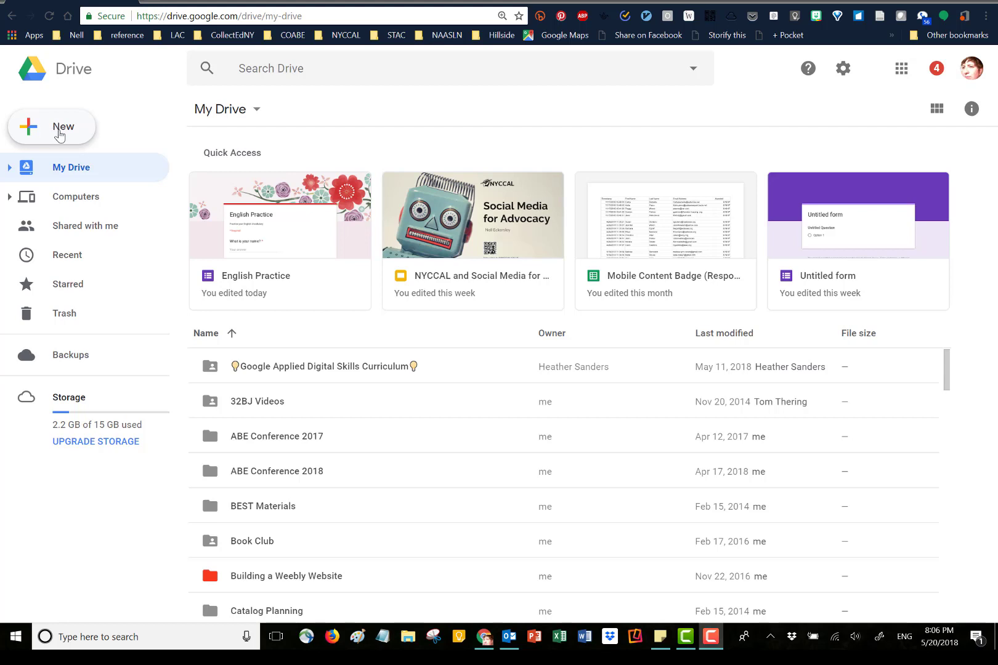
Create a new blank Google Forms form in My Drive.
left_click(65, 131)
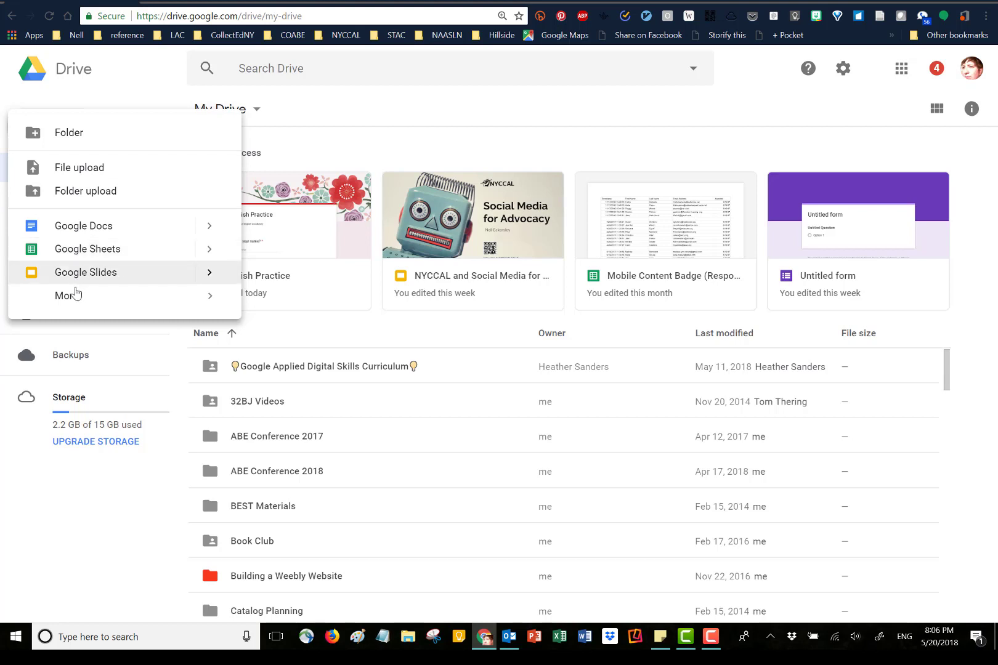
mouse_move(73, 305)
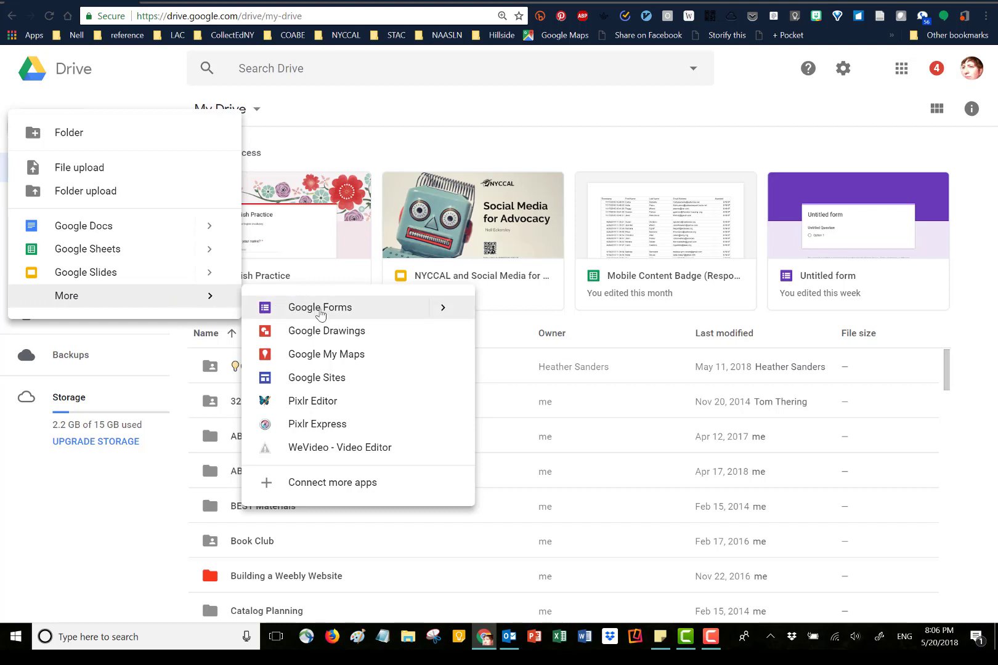
left_click(320, 307)
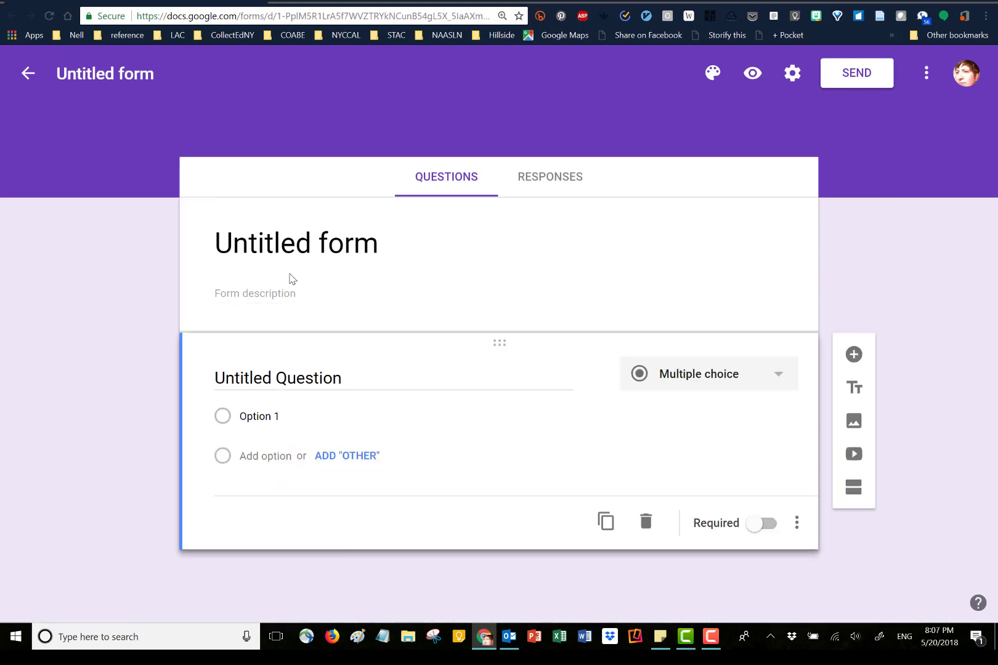
Title the form "English Practice" and enter the description "Practicing our food vocabulary".
left_click(263, 245)
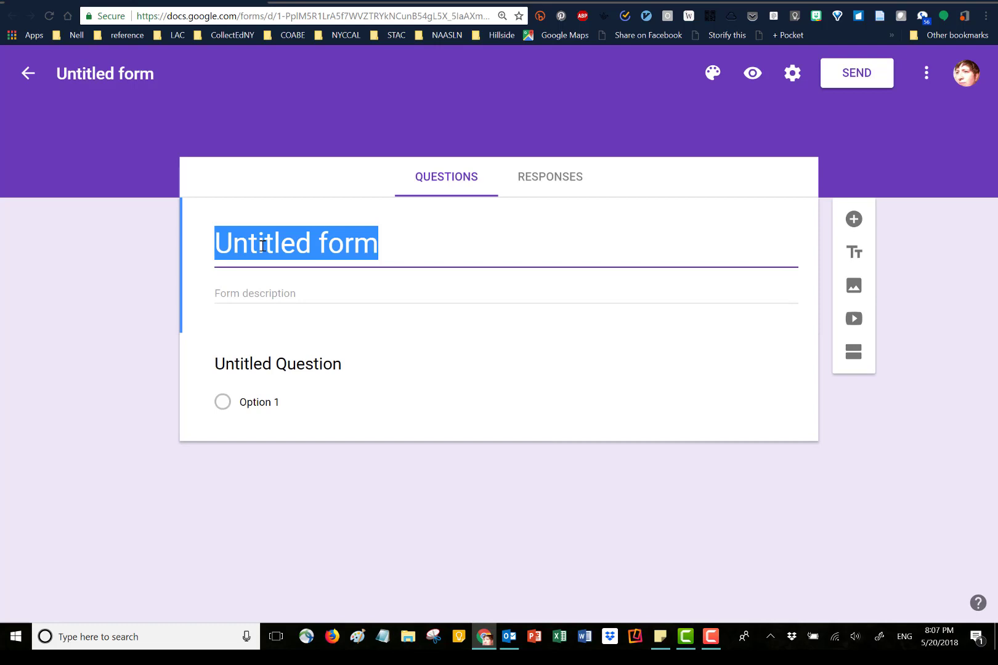
type("Engli")
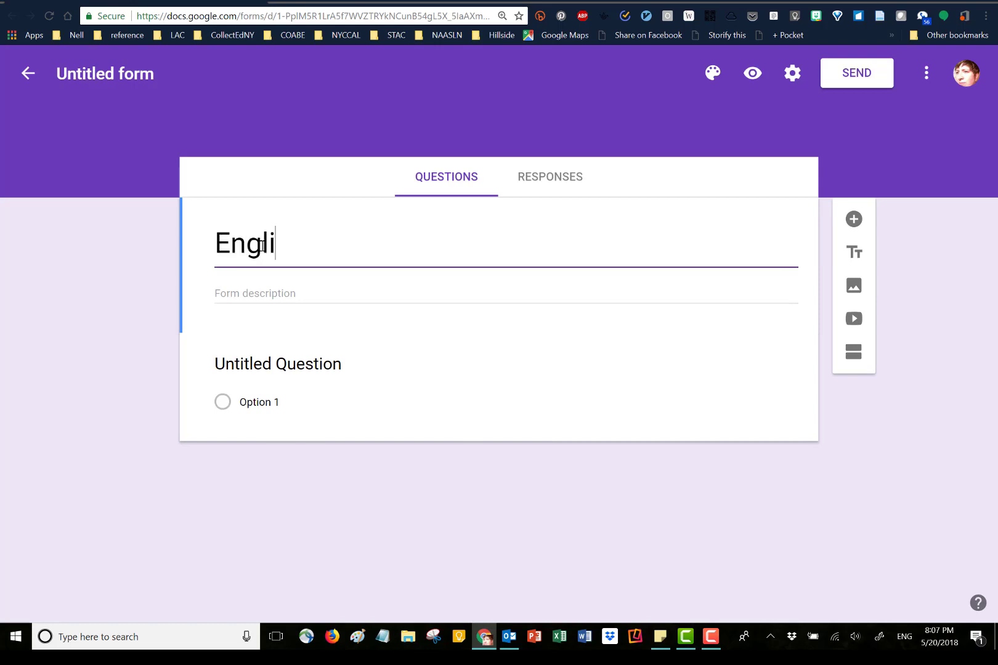
type("sh Prac")
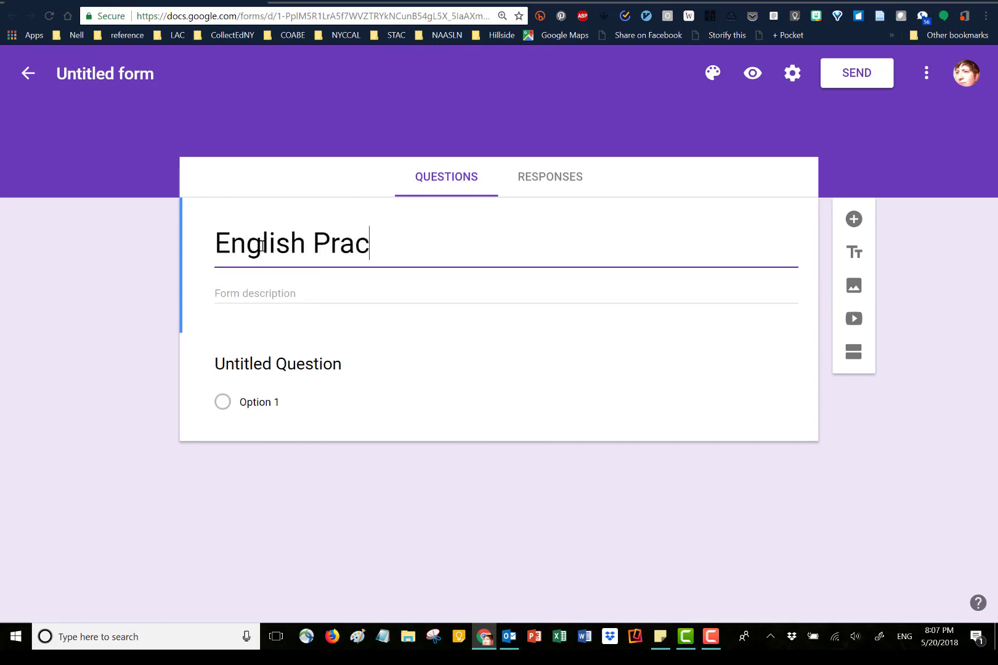
type("tice")
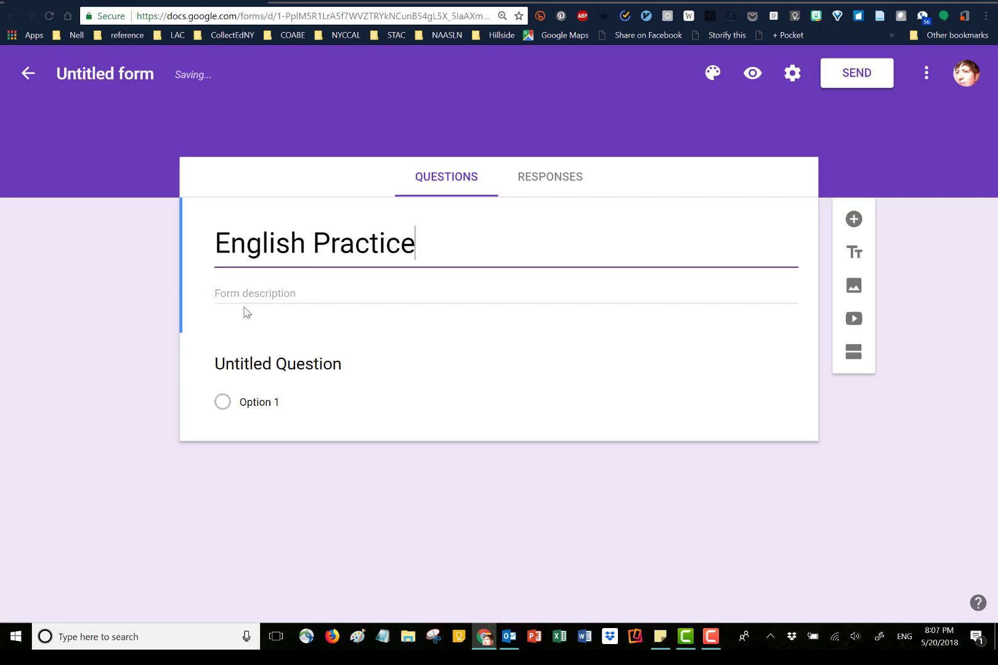
left_click(239, 295)
type("Pr")
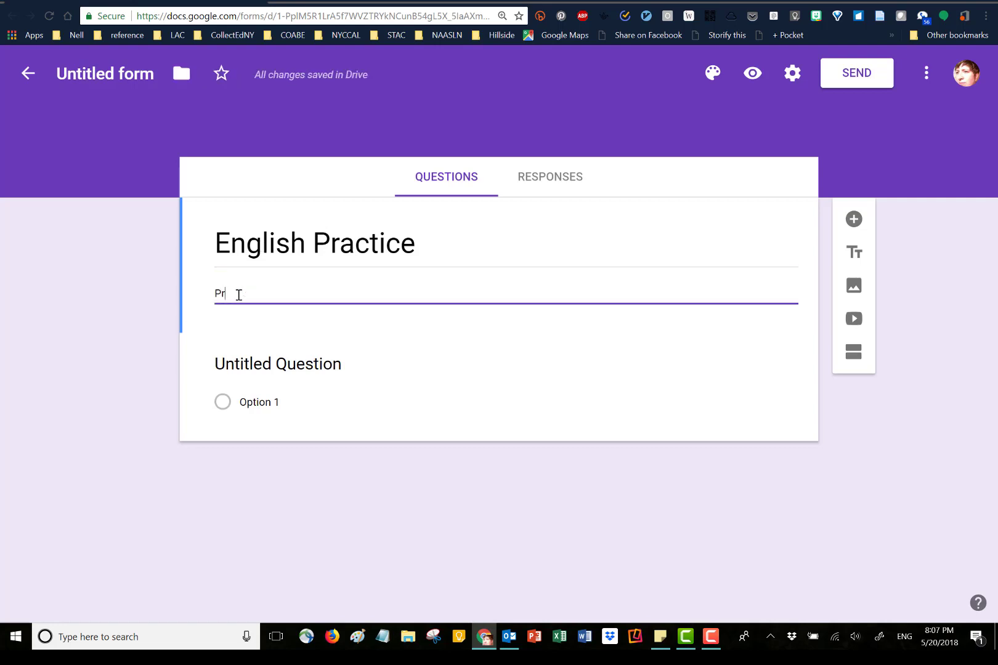
type("acticing our food ")
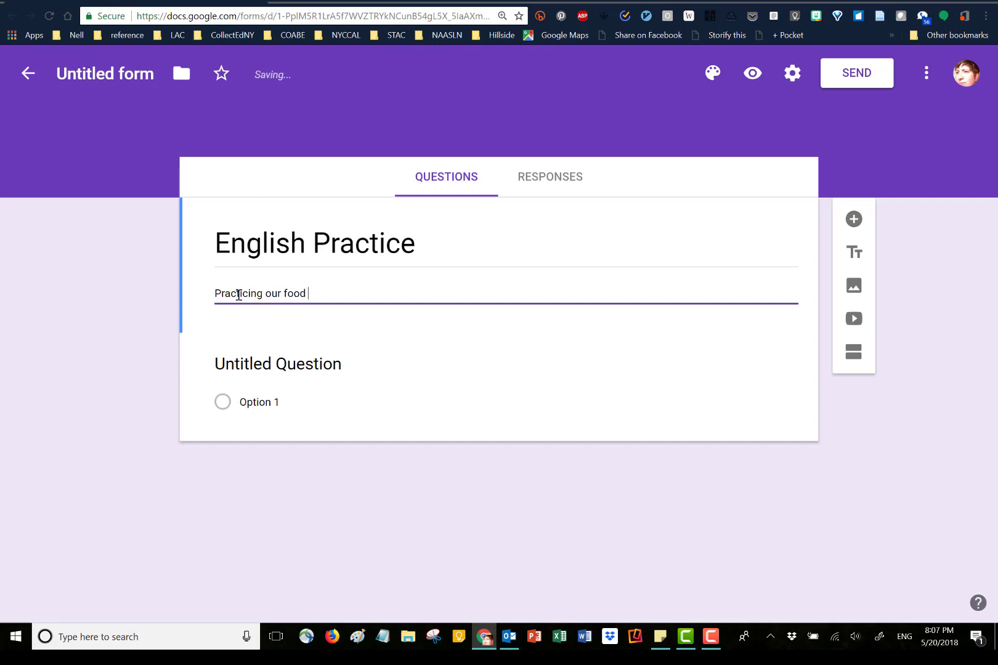
type("vocabulary")
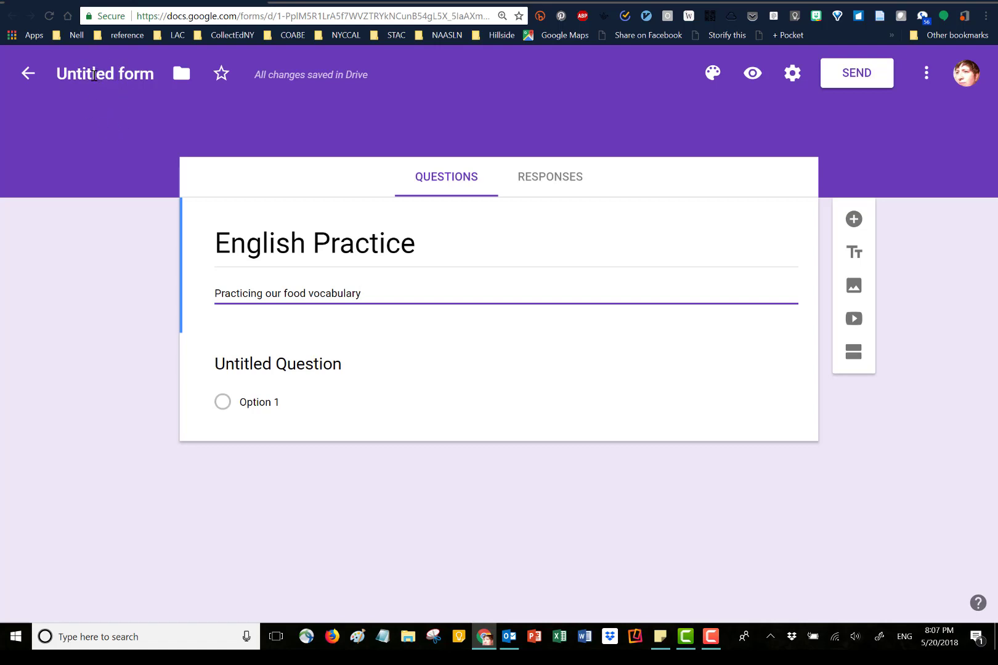
Rename the form file as "English Practice May 18".
left_click(93, 75)
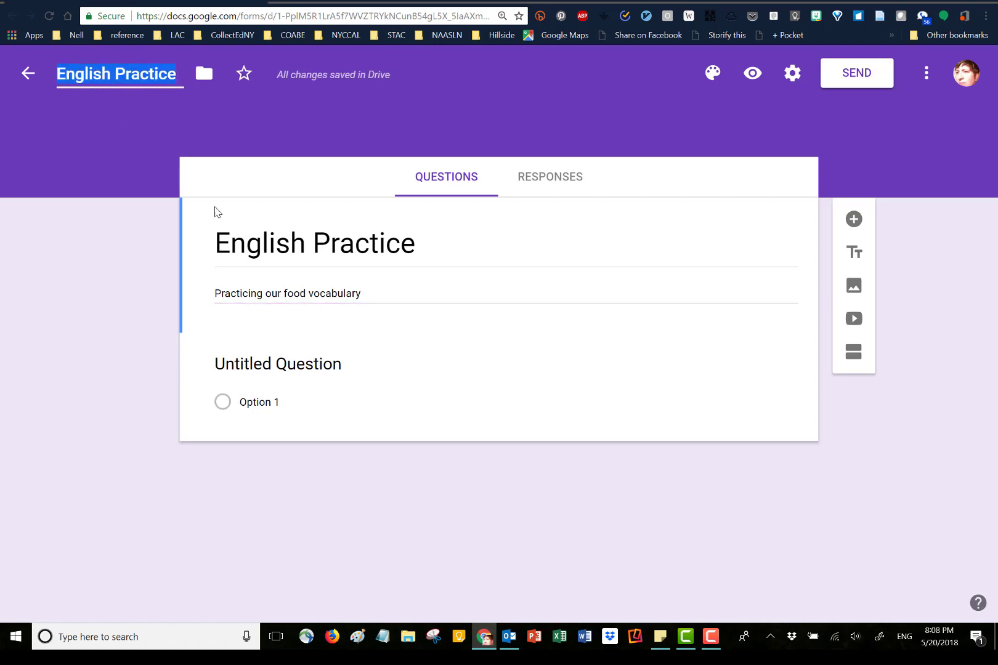
left_click(178, 79)
type("May")
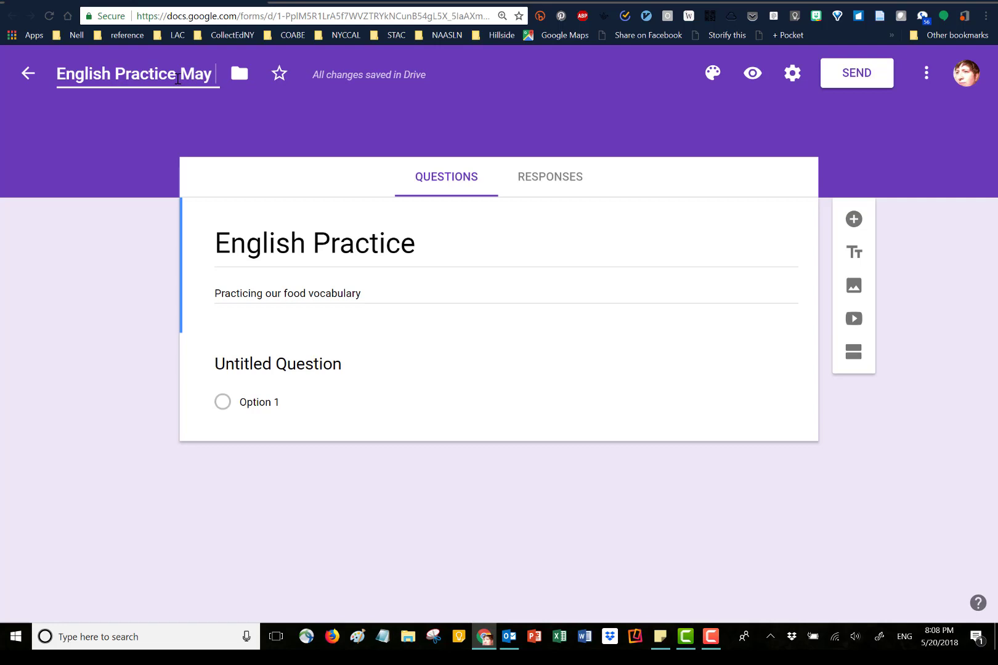
type(" 18")
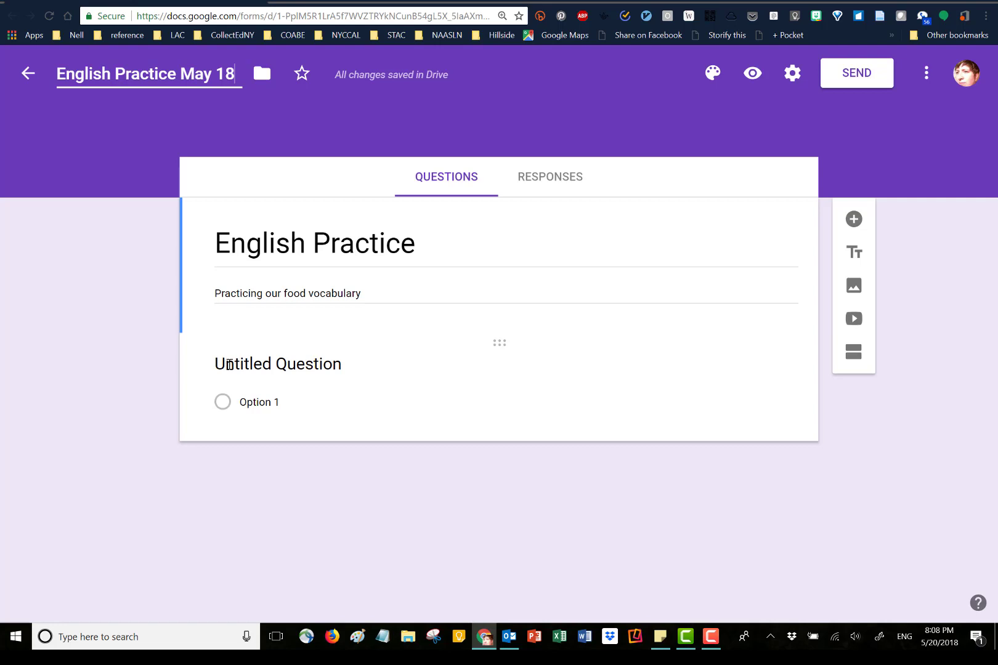
Enter "Which one is an apple?" as the text of the first multiple-choice question.
left_click(229, 365)
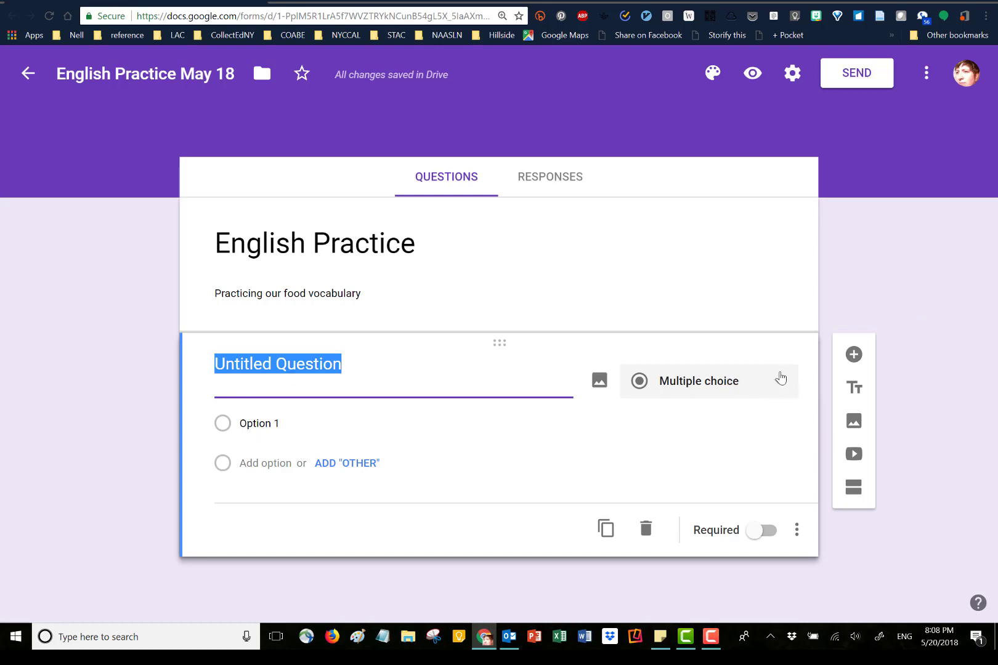
left_click(780, 385)
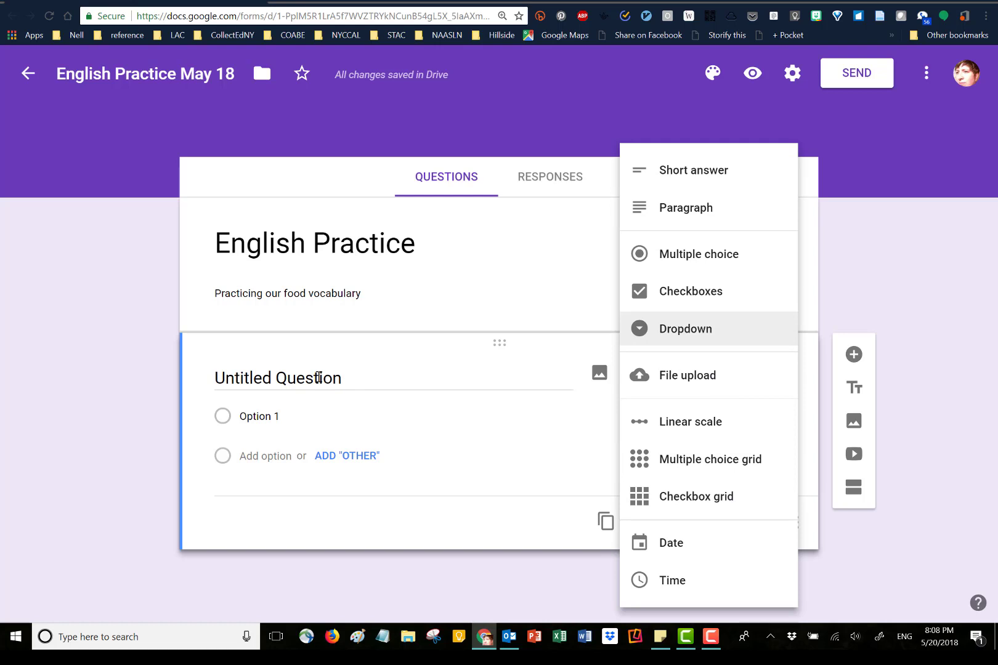
left_click(318, 377)
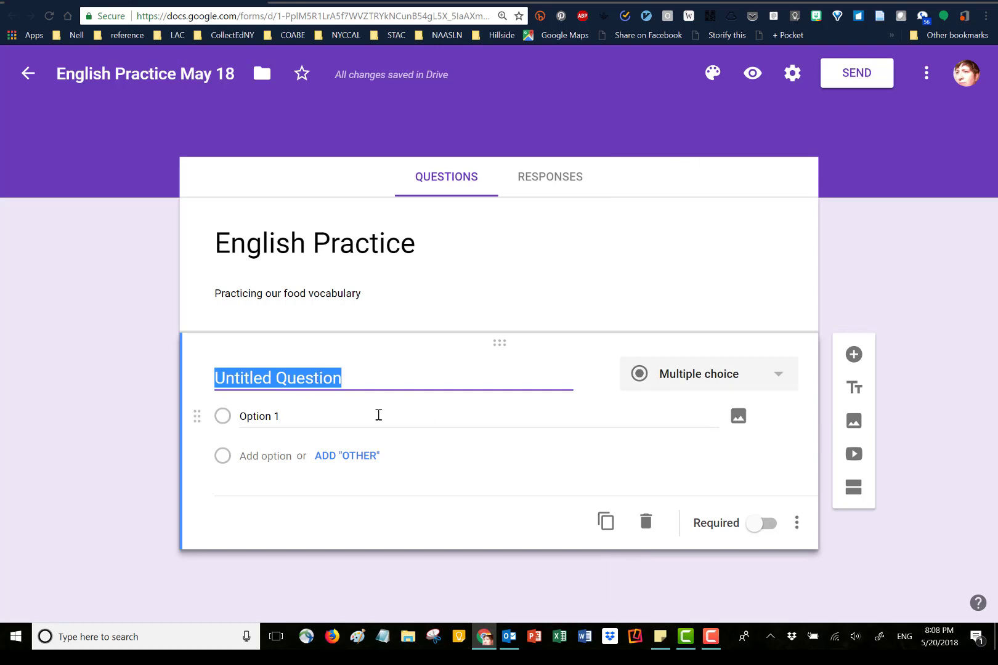
type("W")
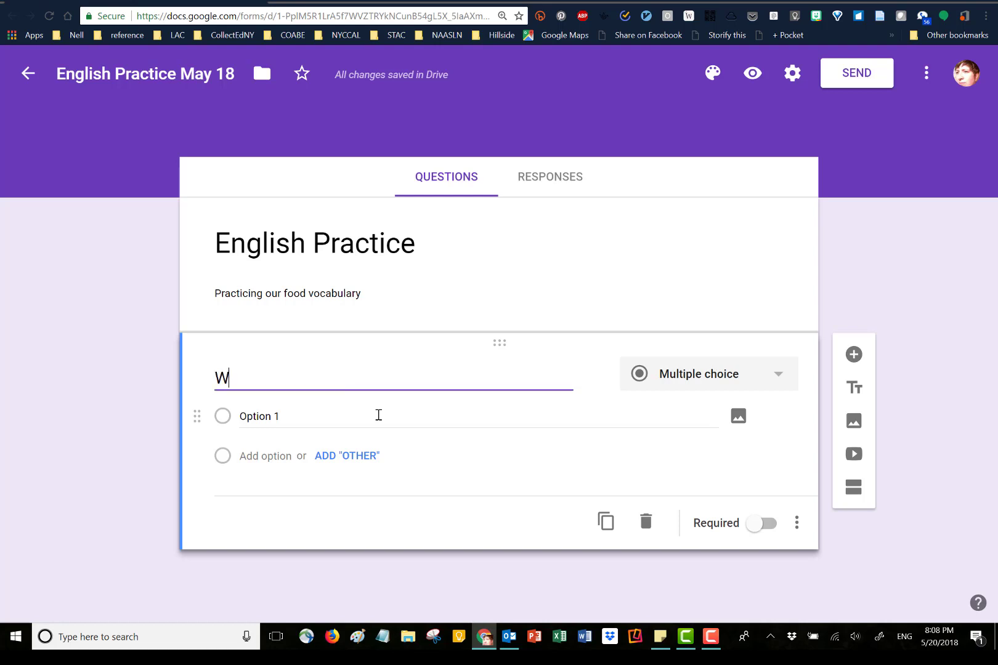
type("hich one")
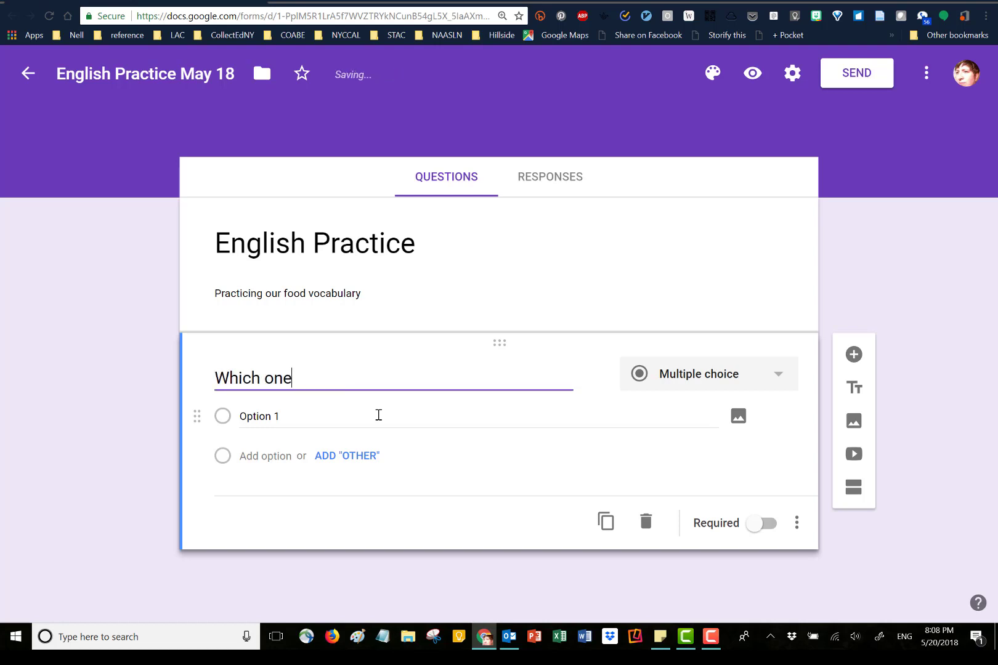
type(" is an apple?")
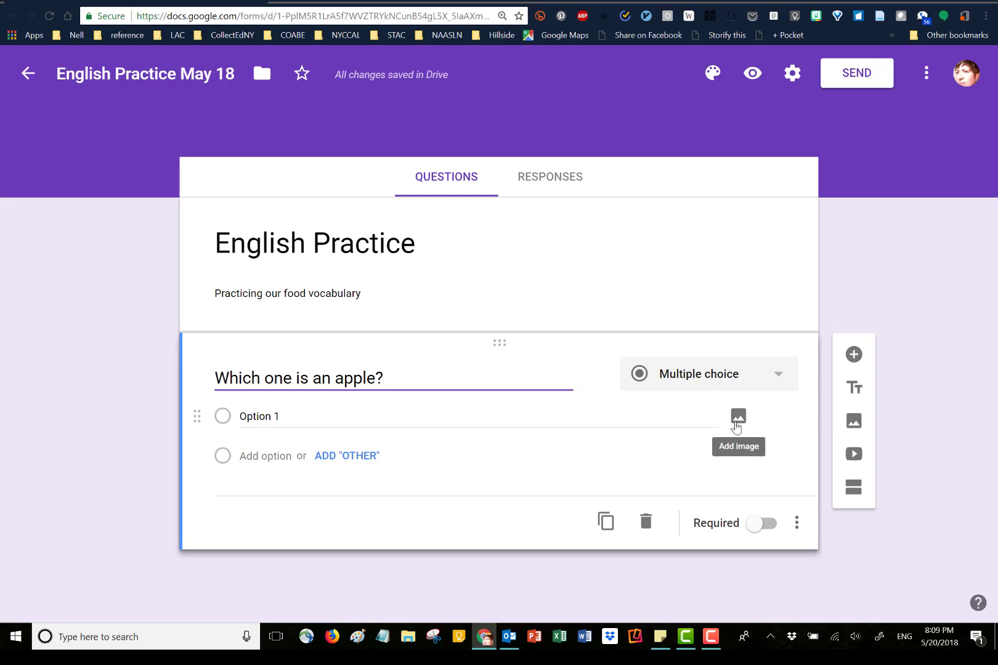
Search Google images for "apple" and insert the photo of a red apple on a white background into Option 1.
left_click(738, 419)
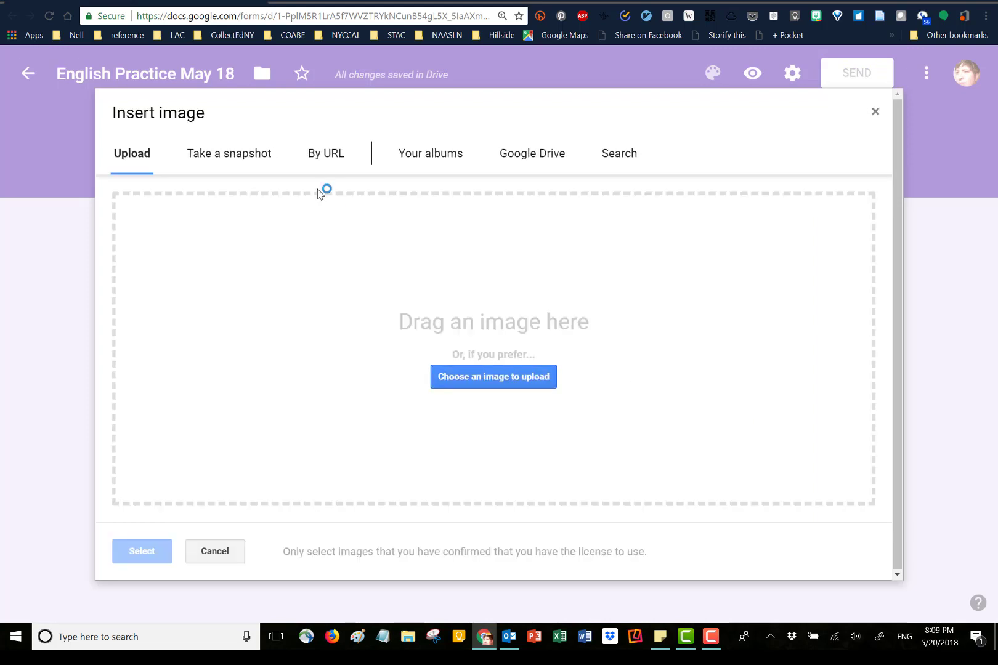
left_click(537, 165)
left_click(617, 157)
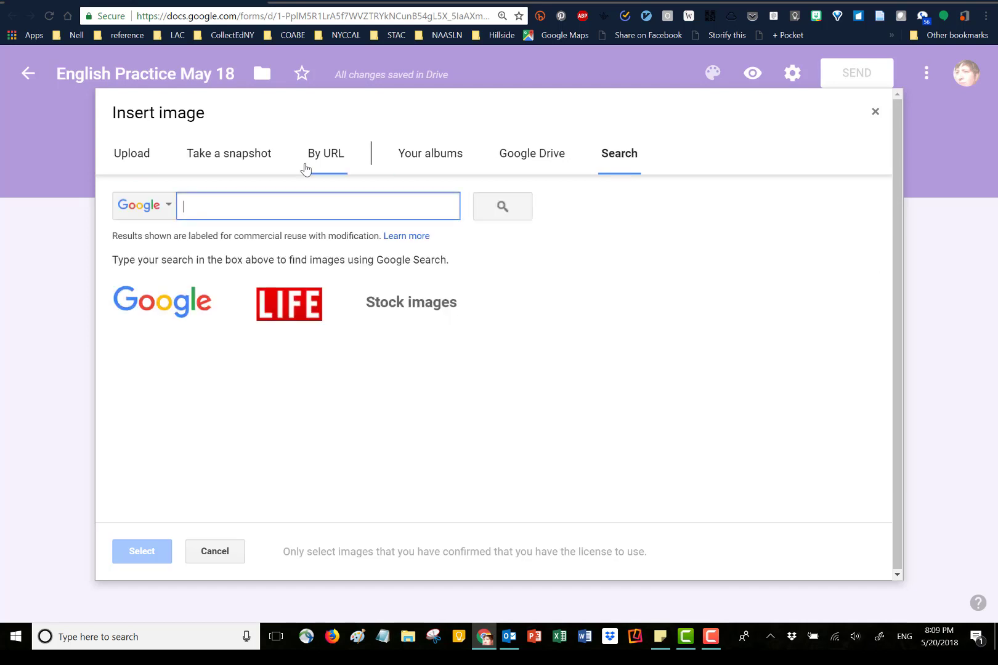
type("apple")
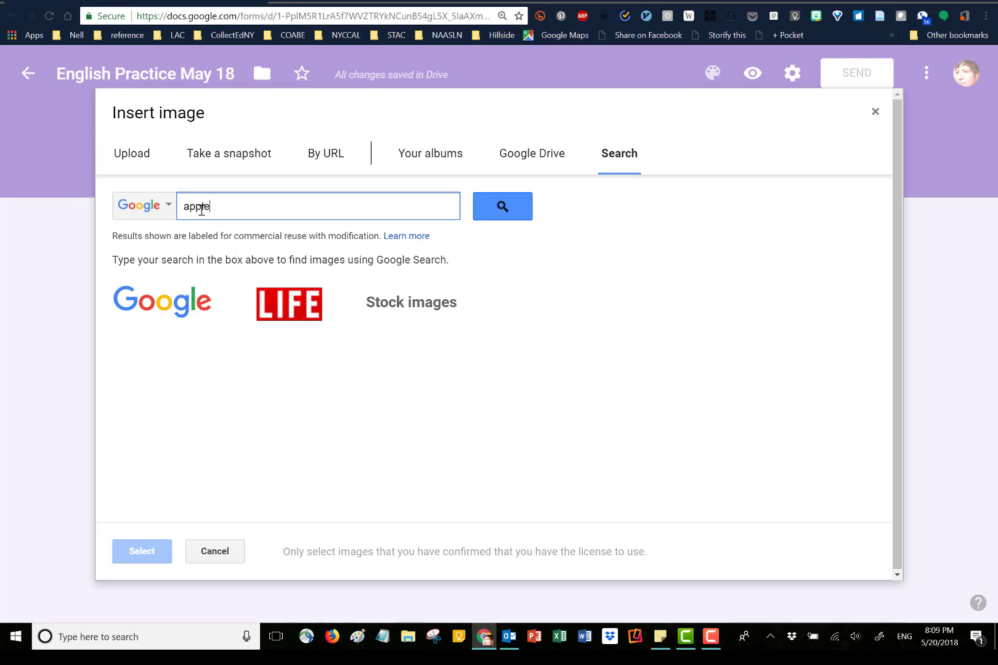
left_click(503, 208)
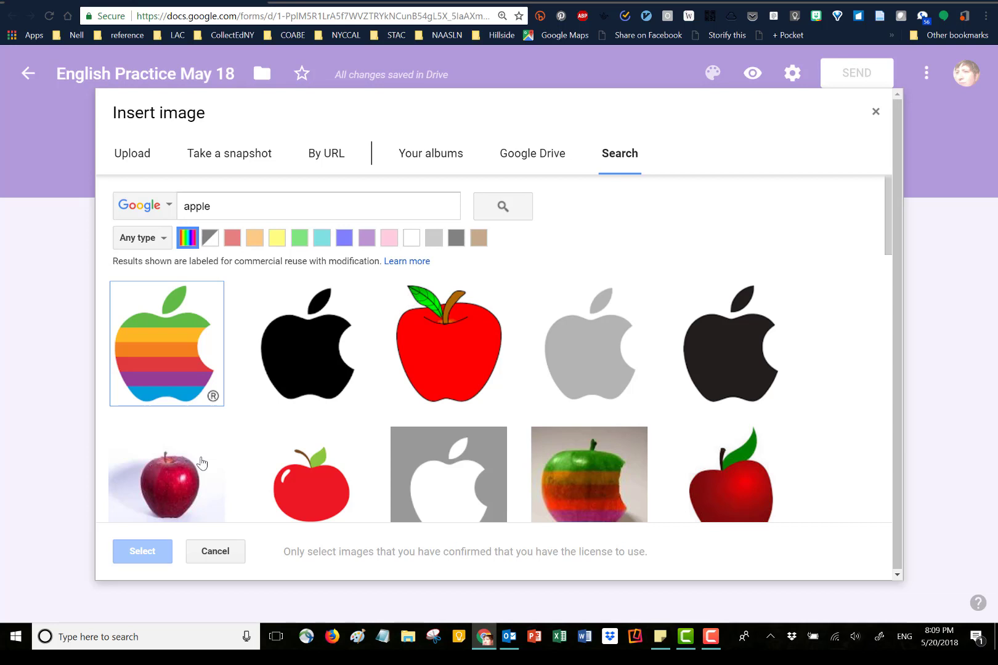
left_click(179, 495)
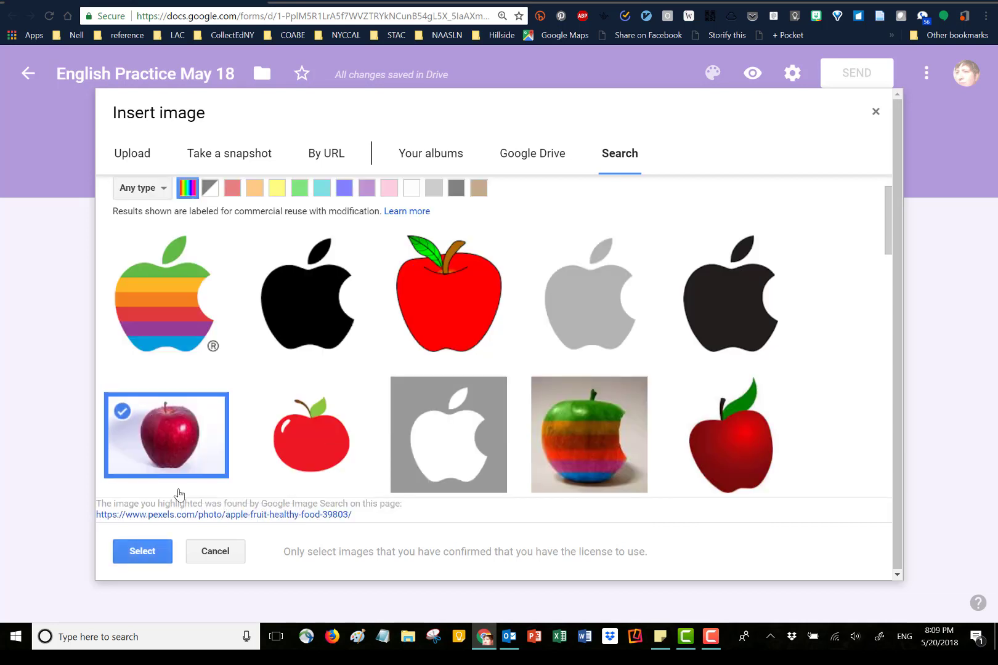
left_click(145, 554)
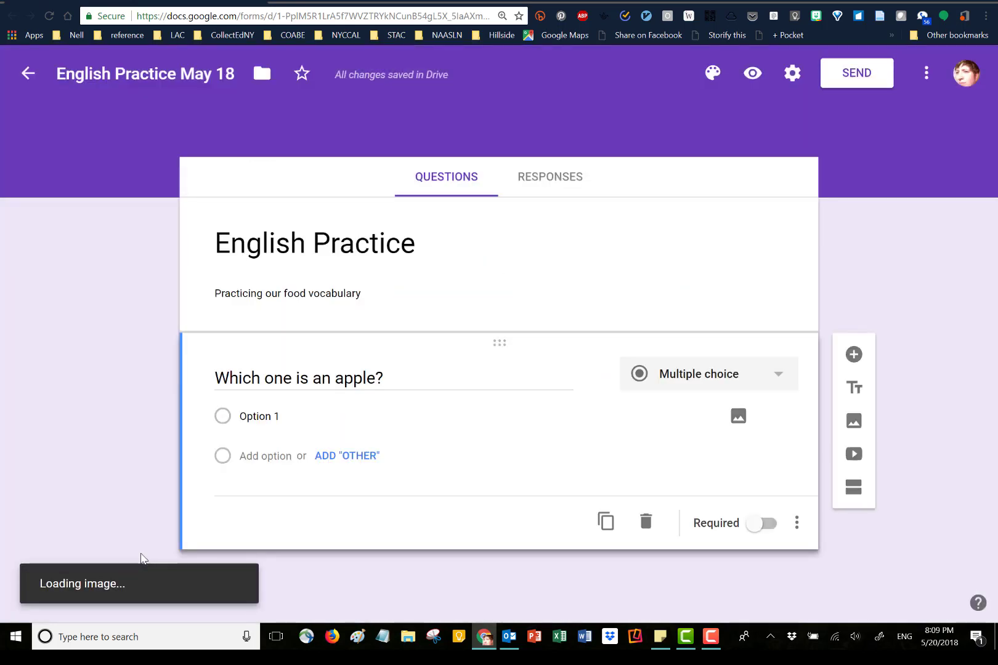
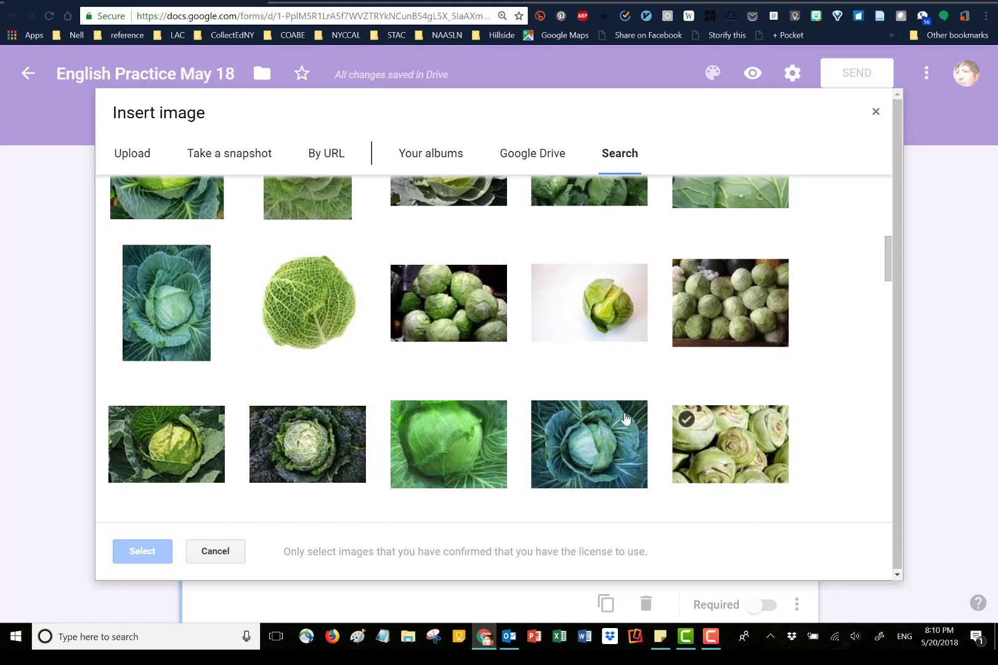
Insert the upright photo of a green leafy cabbage into the second option, and label the two options A and B.
left_click(166, 305)
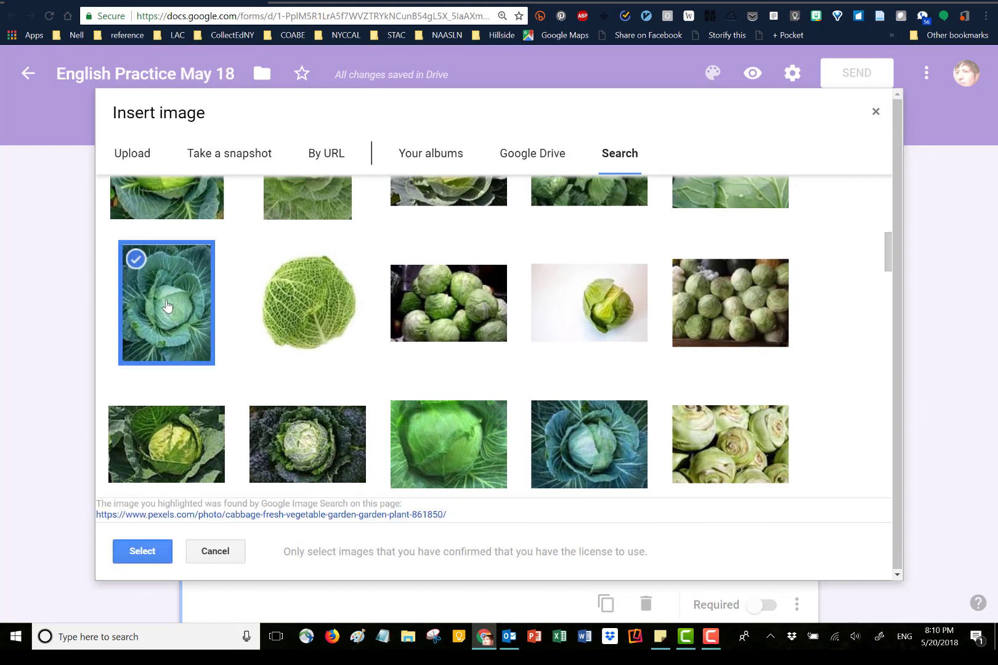
left_click(143, 551)
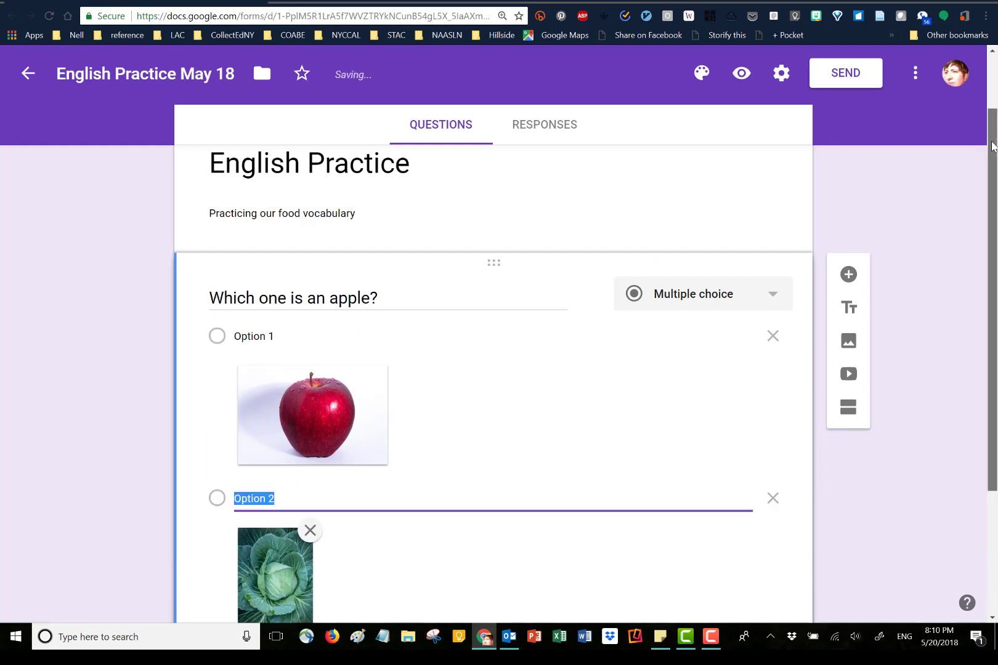
left_click_drag(993, 146, 995, 241)
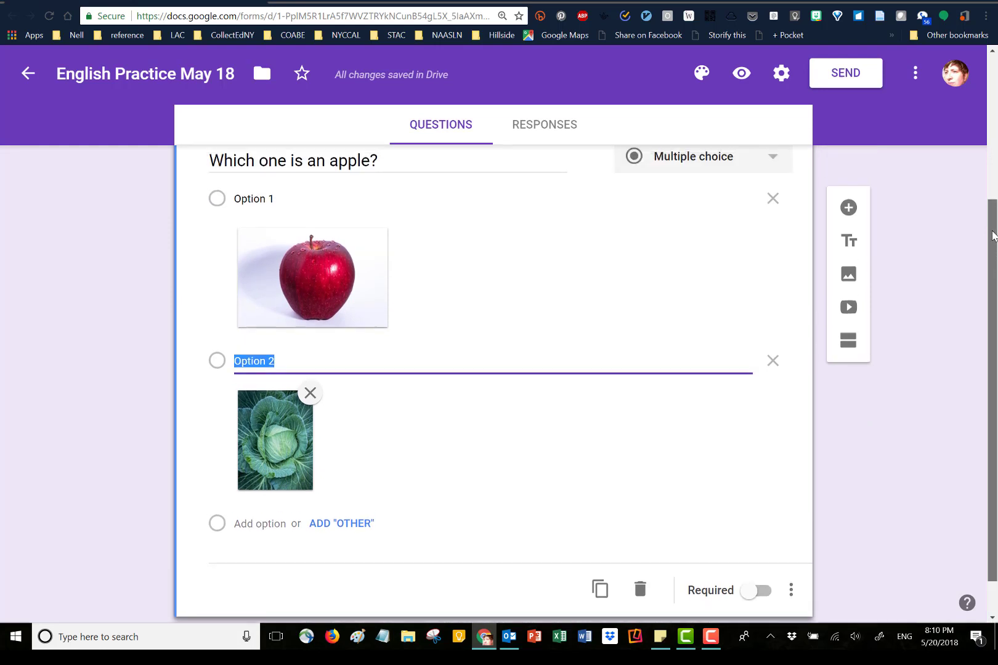
left_click(269, 198)
type("A")
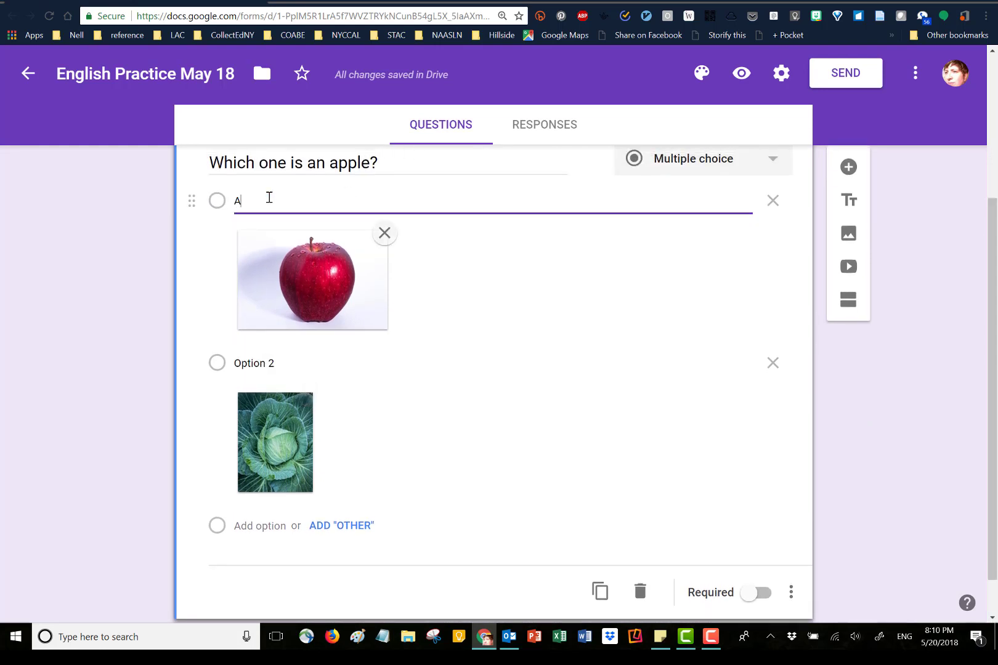
left_click(259, 365)
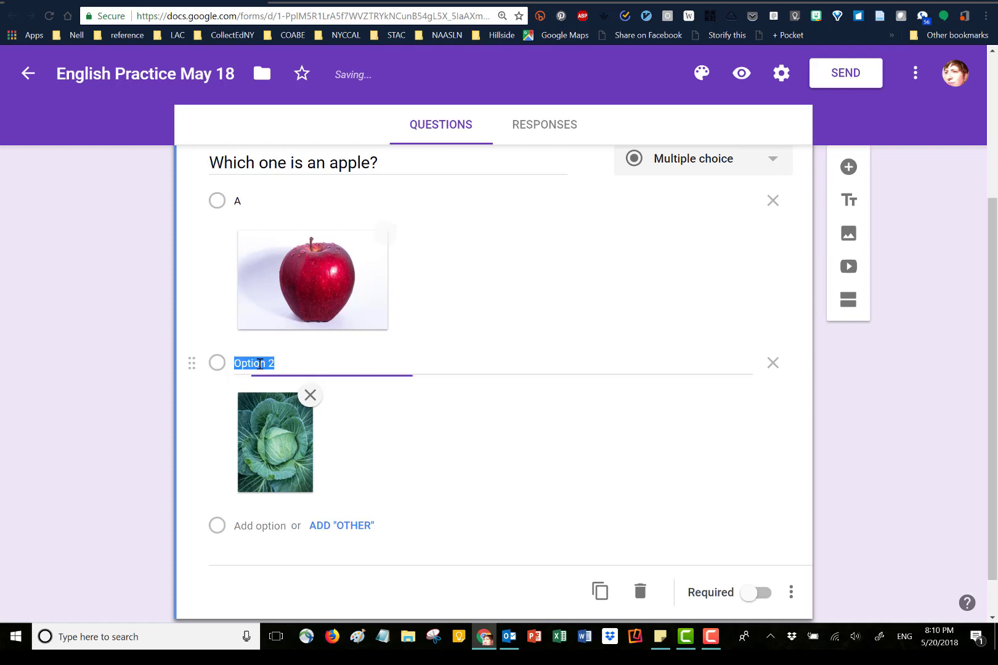
type("B")
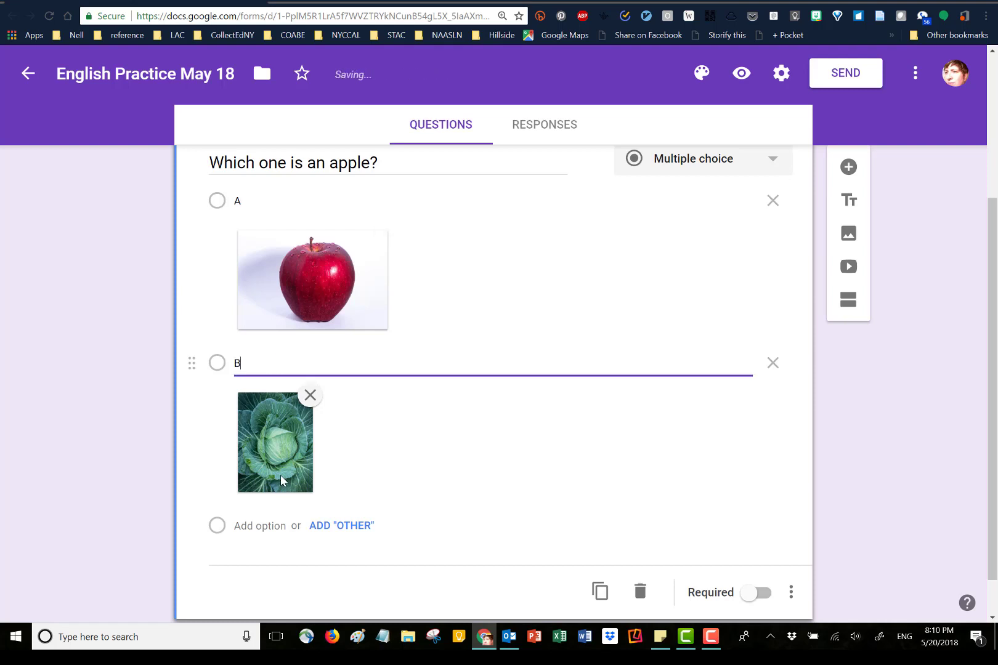
Add a third option labelled C, search Google images for "Tomato" and insert the single dark red tomato on a white background.
left_click(258, 527)
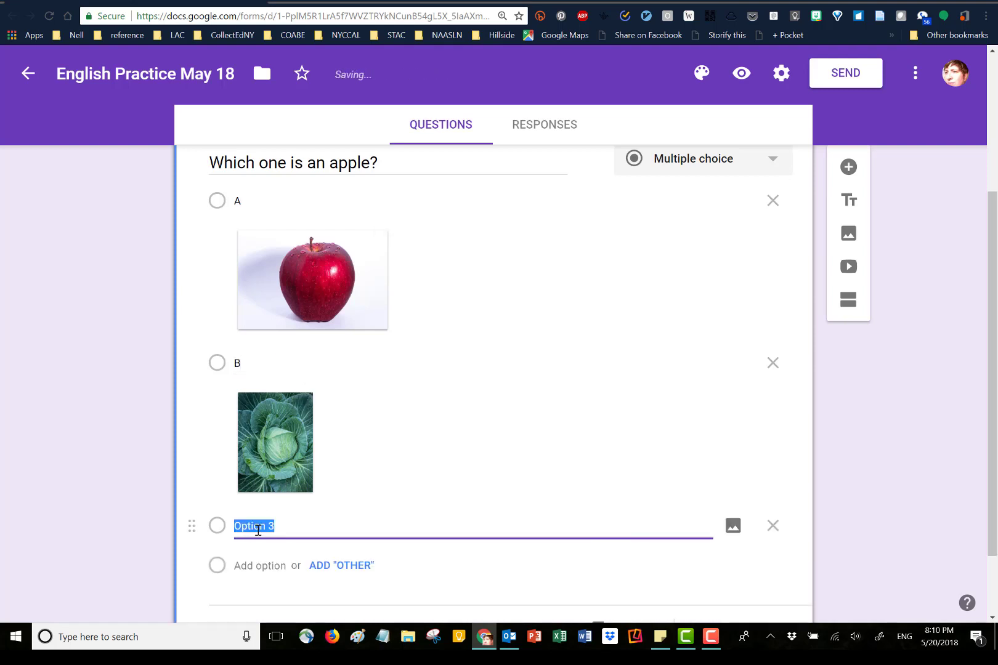
type("C")
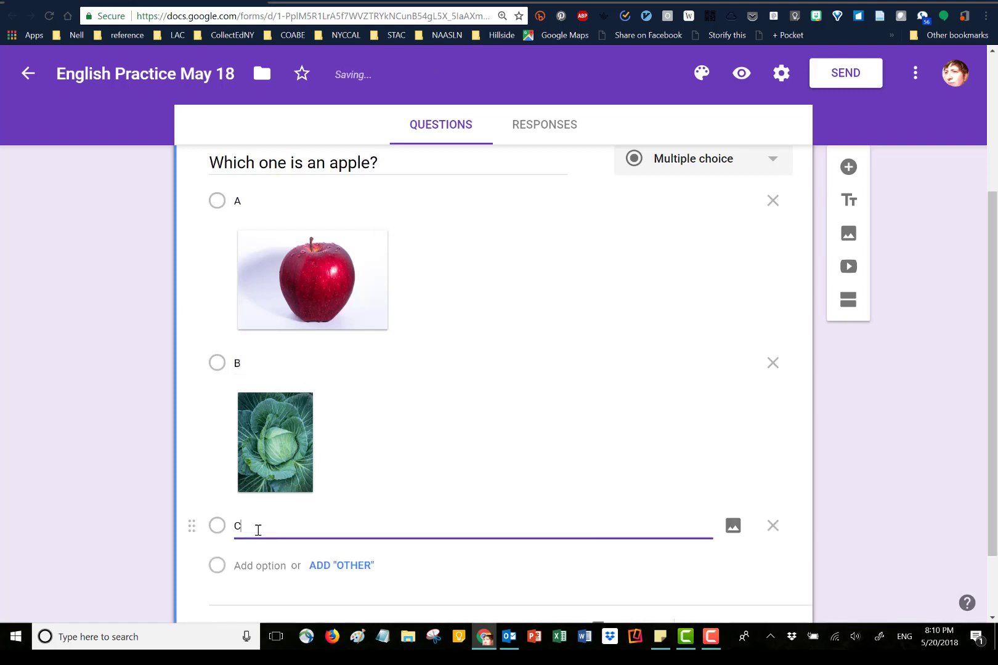
left_click(733, 526)
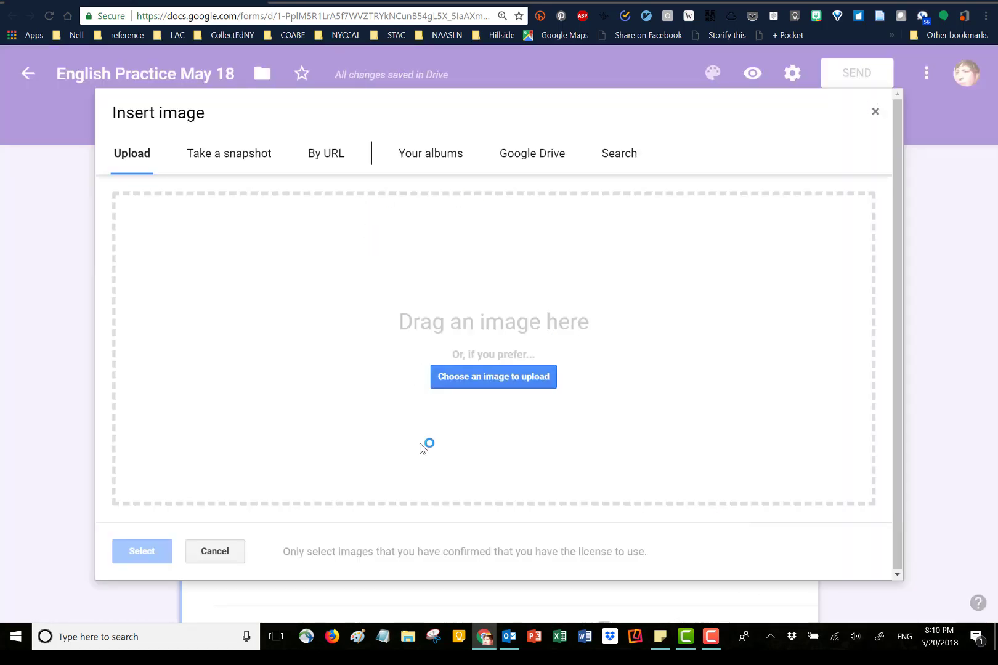
left_click(619, 155)
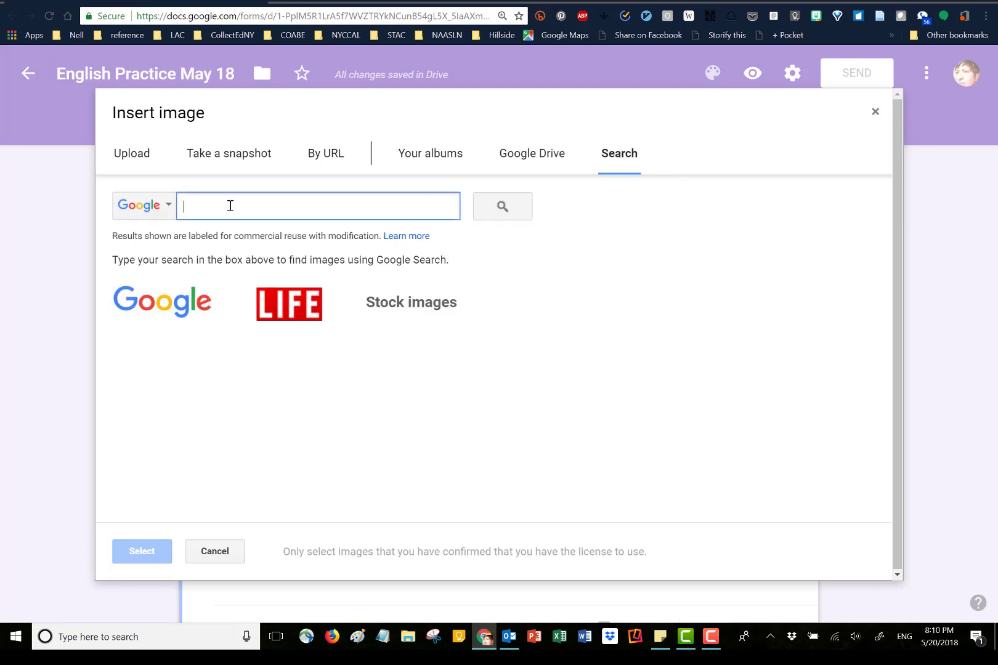
type("Tomato")
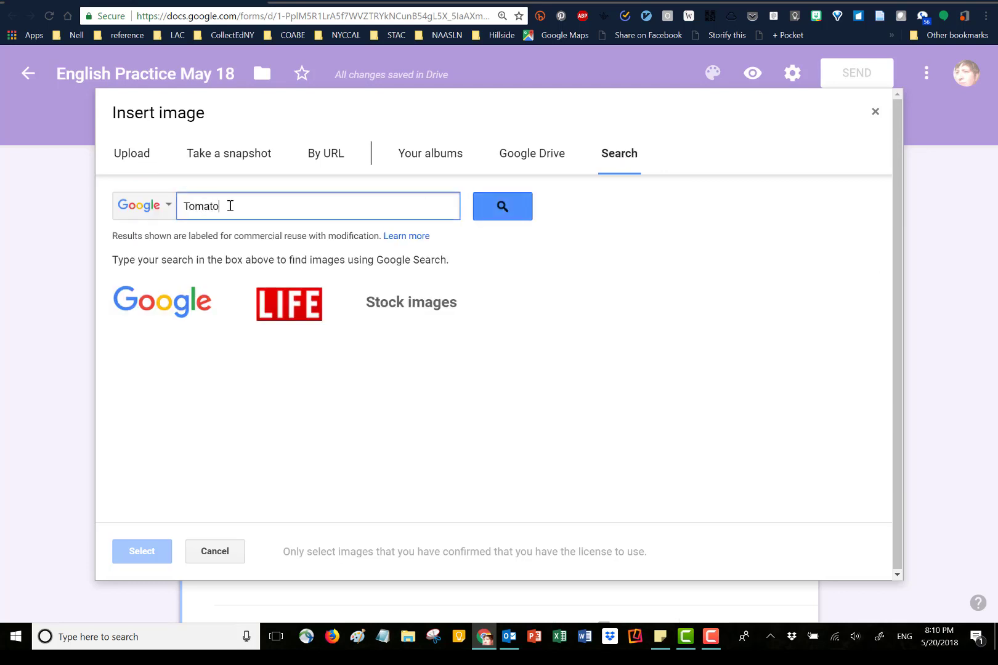
left_click(505, 217)
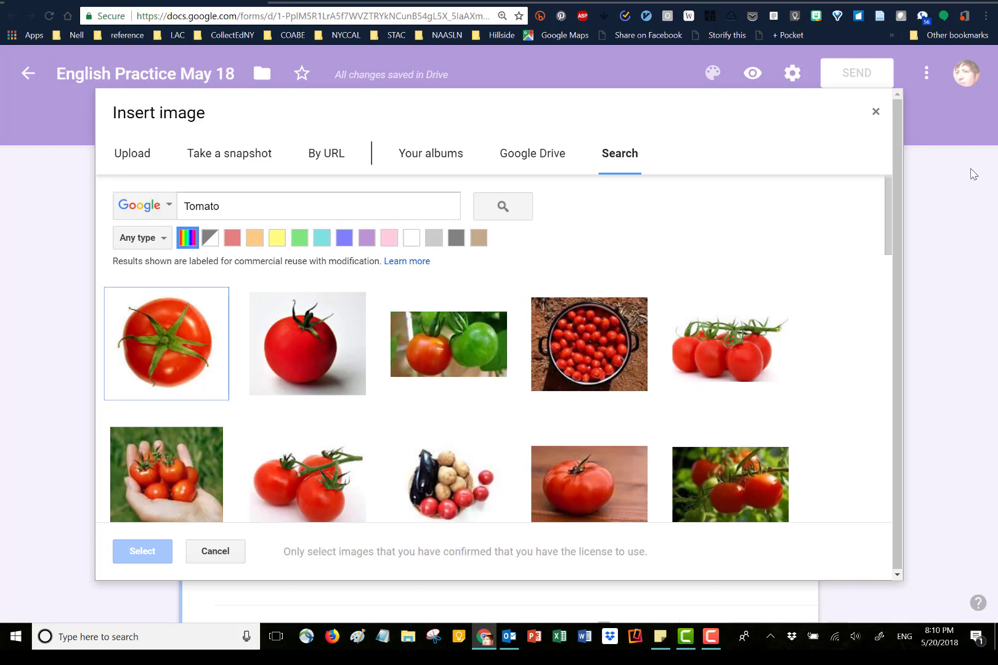
scroll(887, 227, "down", 5)
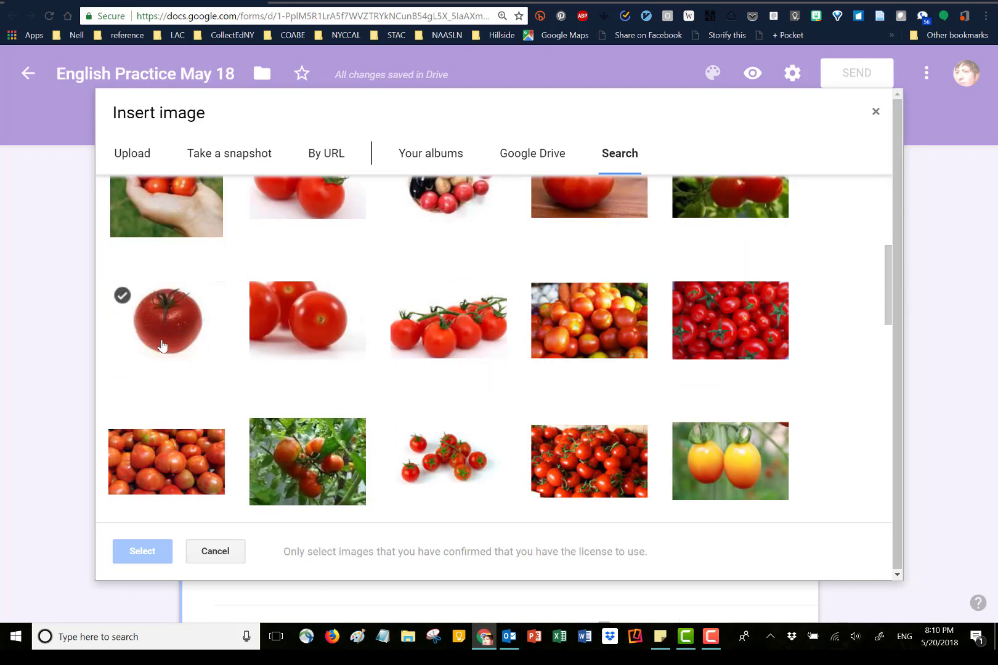
left_click(172, 328)
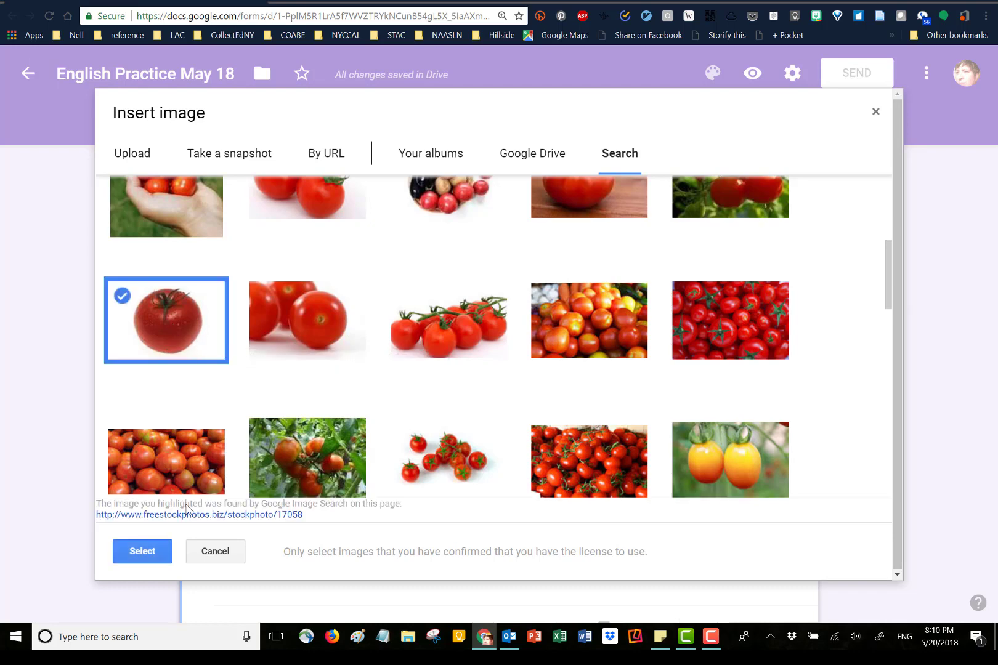
left_click(135, 555)
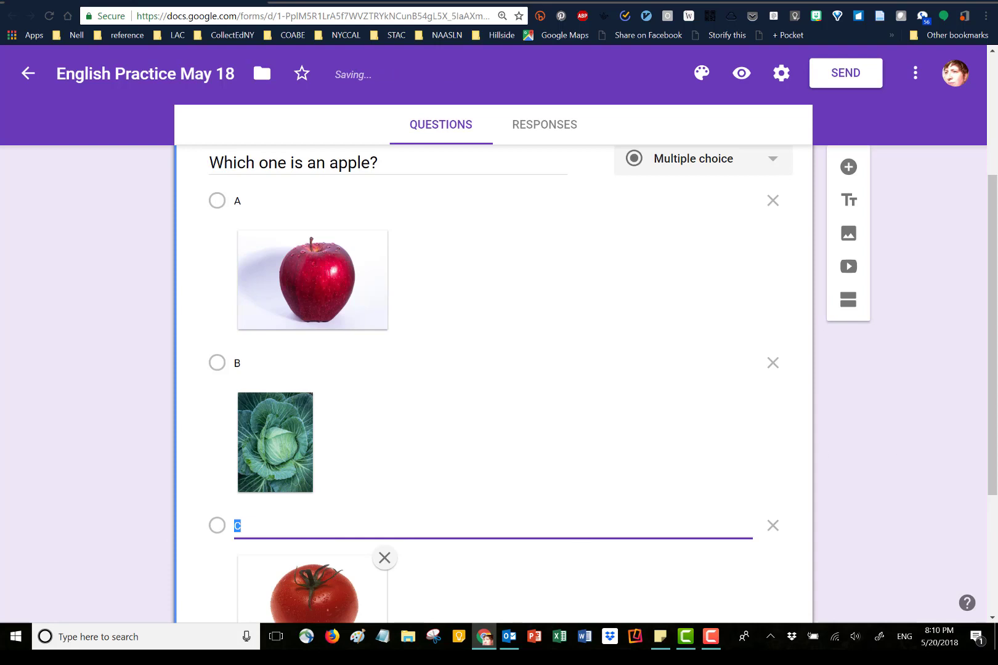
Make the apple question required and duplicate it.
left_click_drag(992, 292, 994, 411)
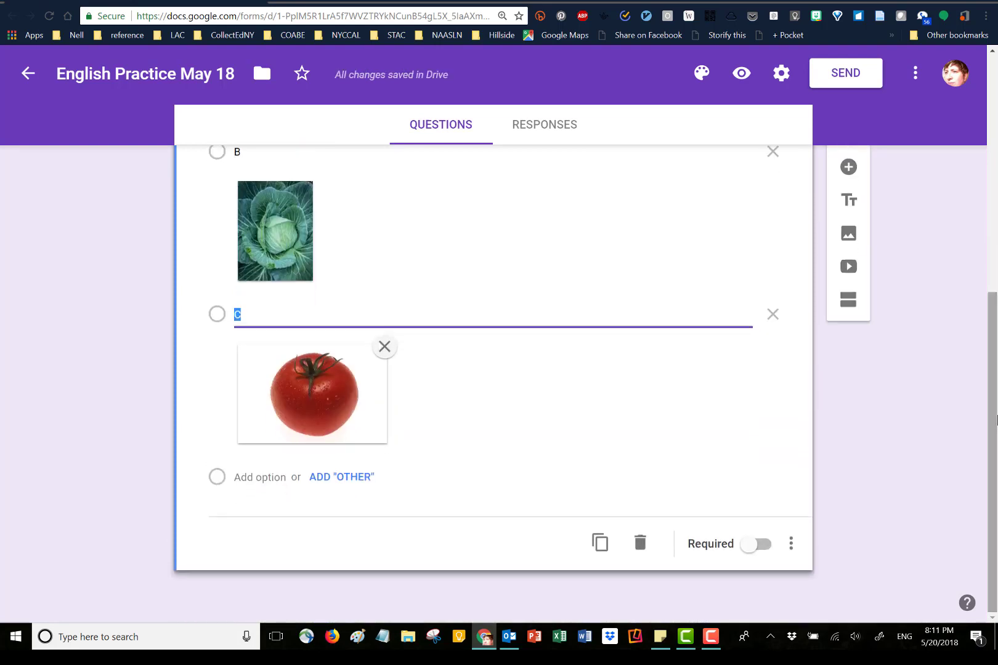
left_click(764, 550)
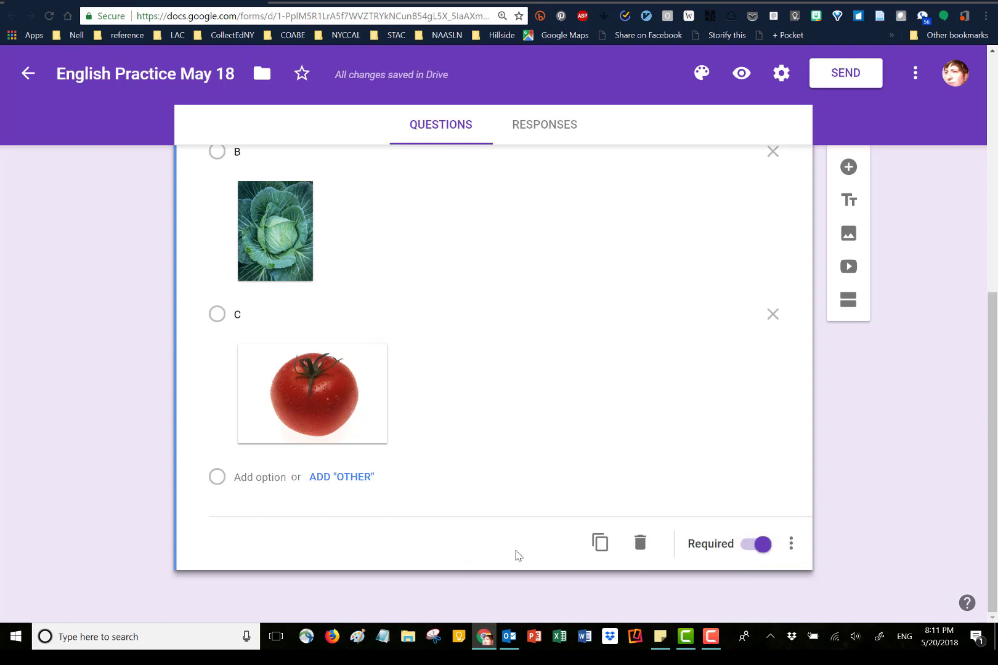
left_click(600, 544)
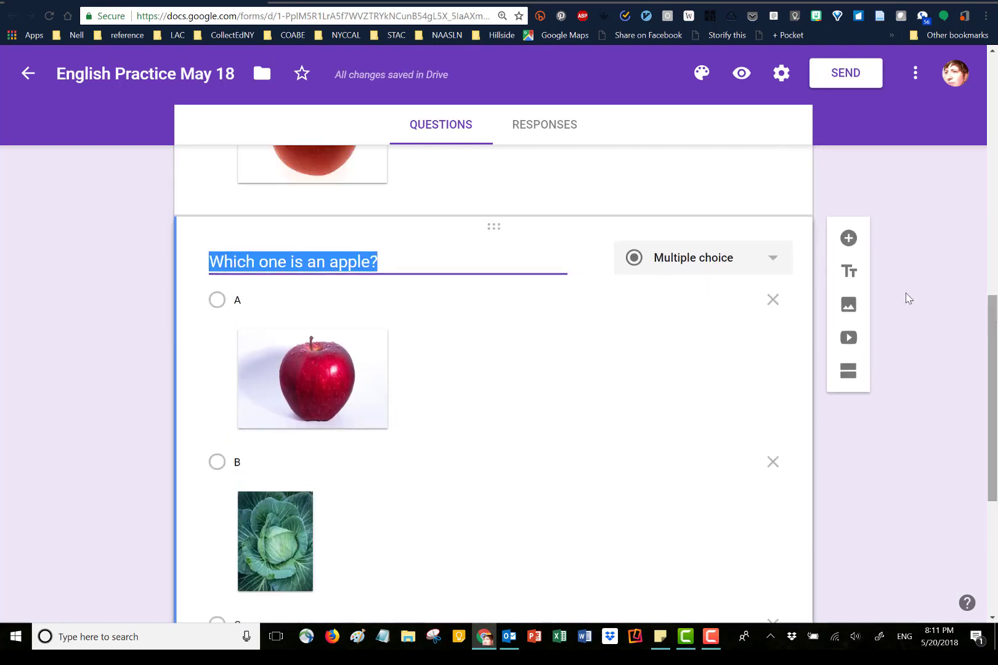
Change the duplicated question's text to "Which one is a cabbage?".
left_click(312, 262)
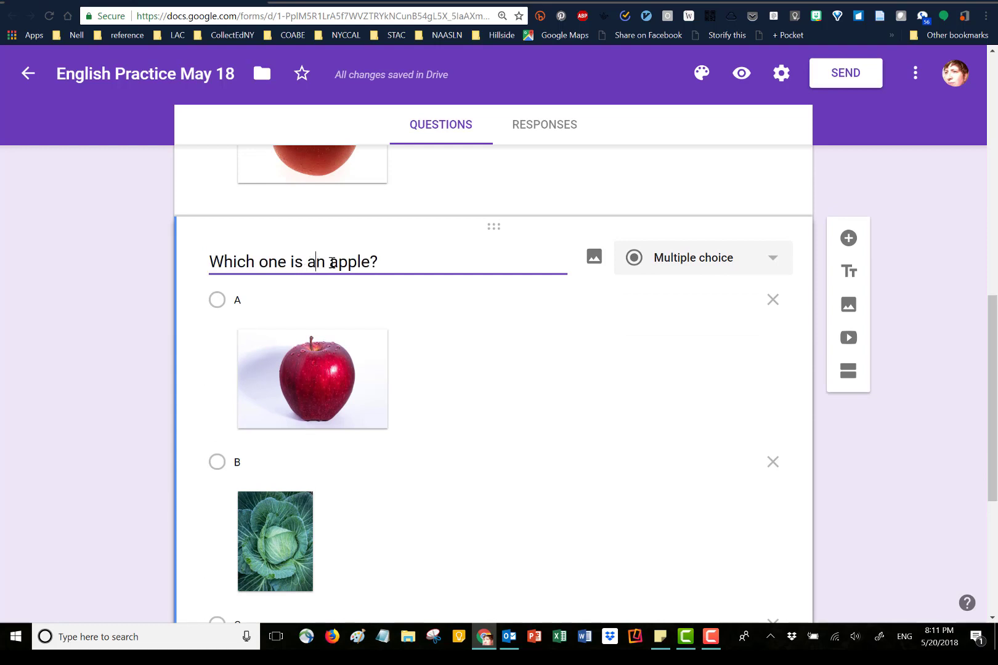
left_click_drag(332, 263, 370, 263)
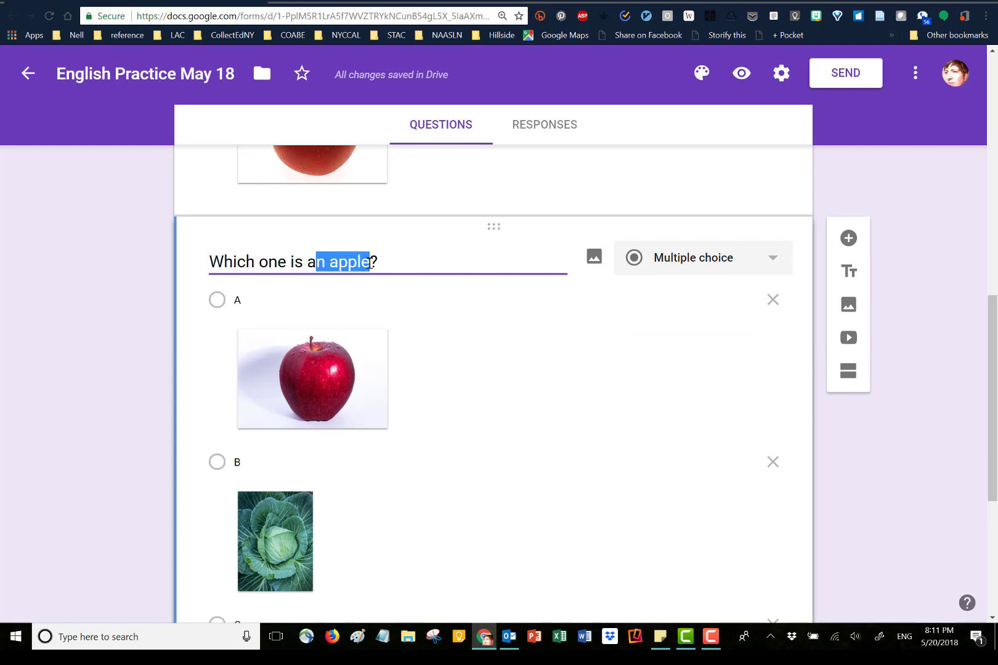
type("cabbage")
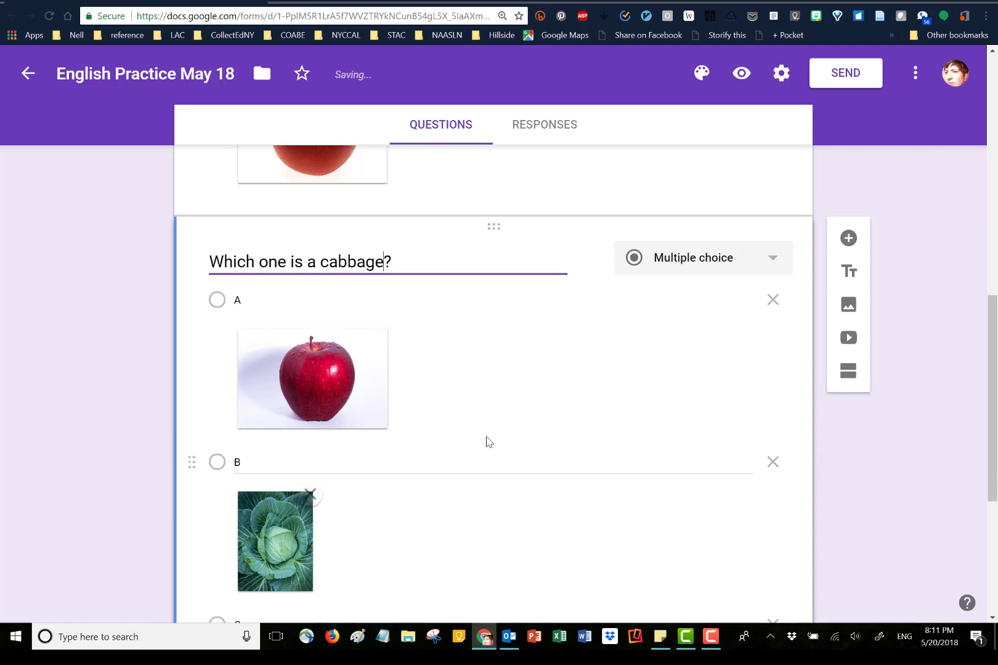
Remove the apple picture from option A of the cabbage question and search Google images for "carrot" as its replacement.
left_click(384, 333)
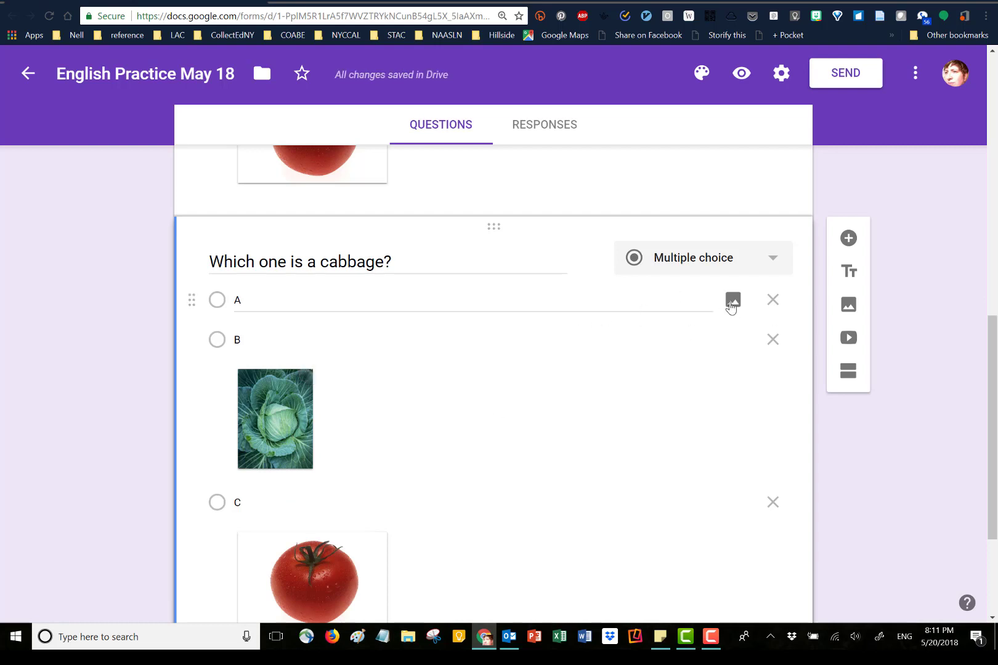
left_click(732, 301)
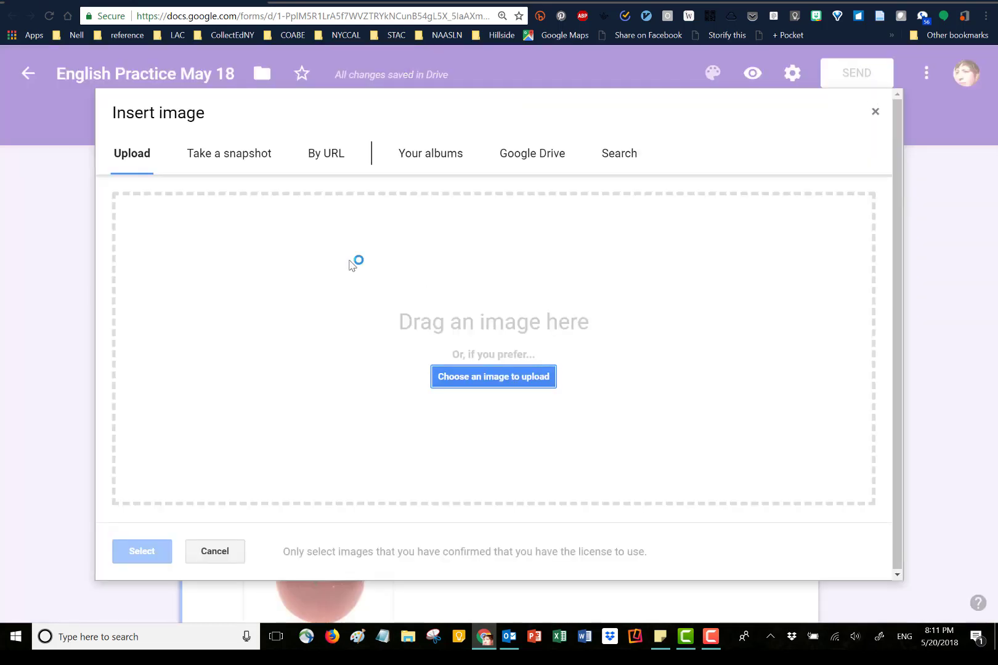
left_click(619, 161)
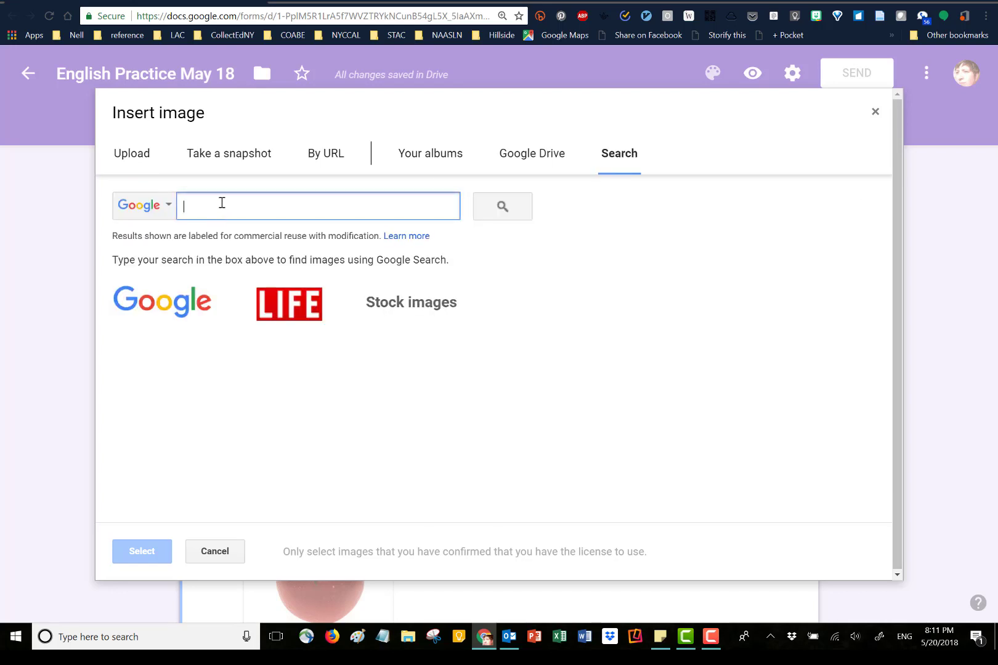
type("carrot")
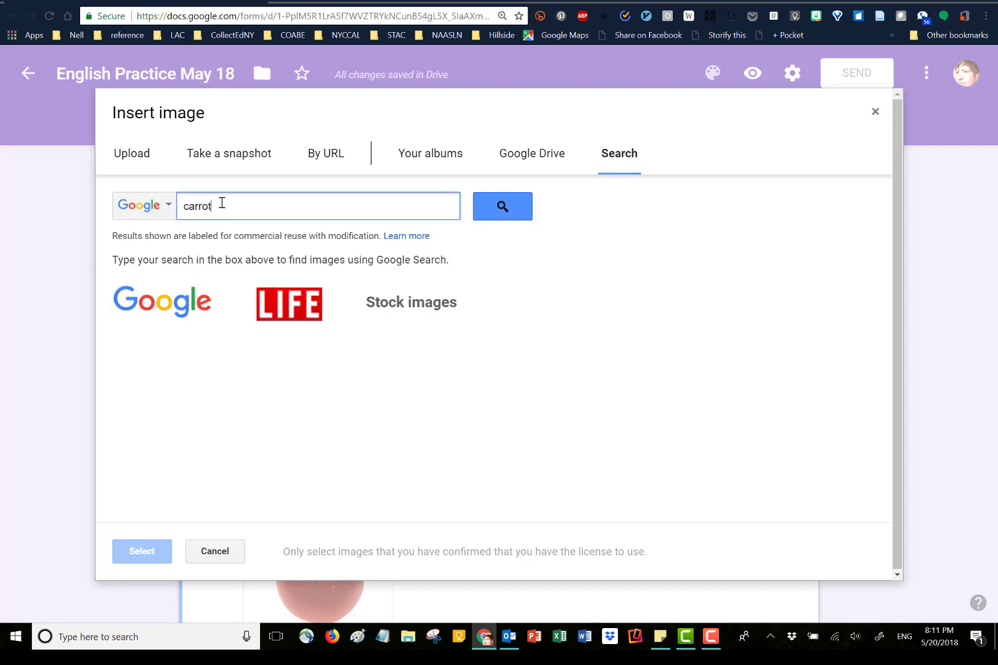
key("Return")
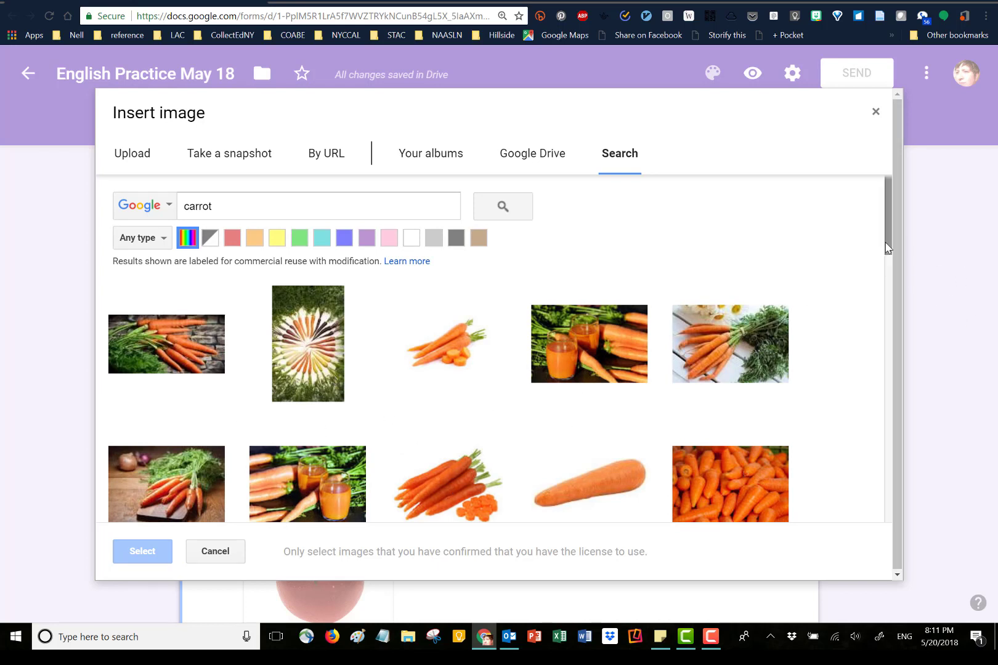
Insert the photo of a single carrot with its leafy green top on a white background into option A.
scroll(899, 289, "down", 4)
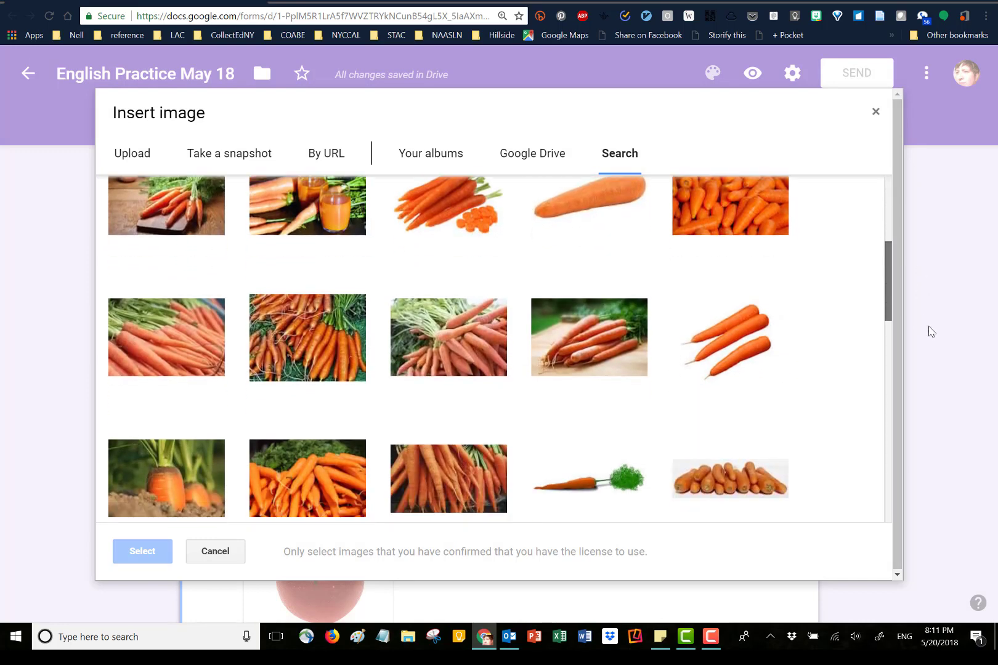
scroll(929, 330, "down", 2)
scroll(959, 386, "down", 5)
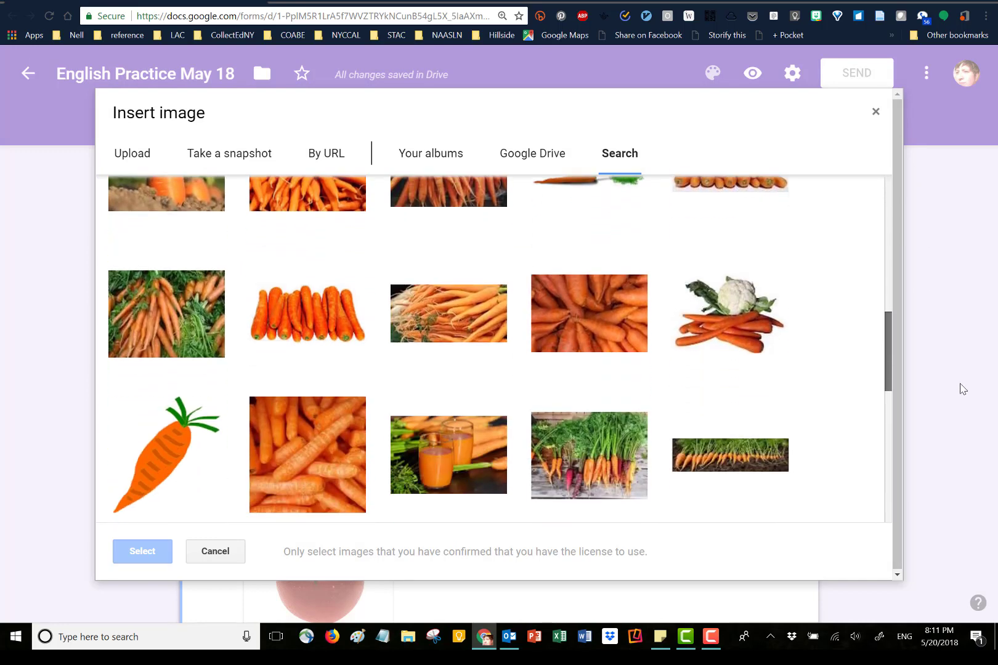
scroll(985, 431, "up", 10)
scroll(986, 425, "down", 5)
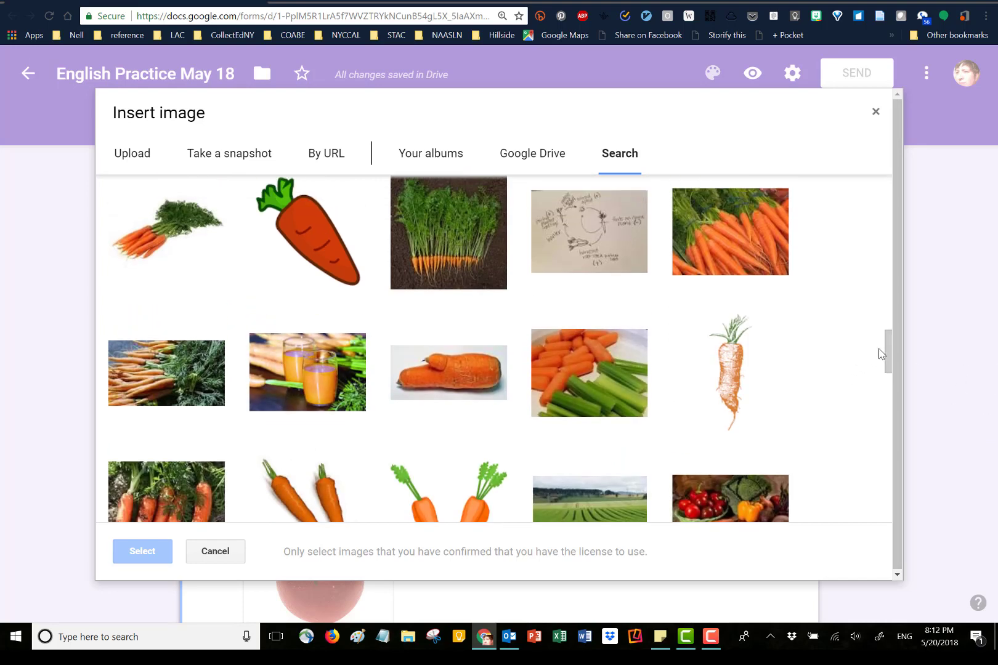
scroll(889, 354, "down", 4)
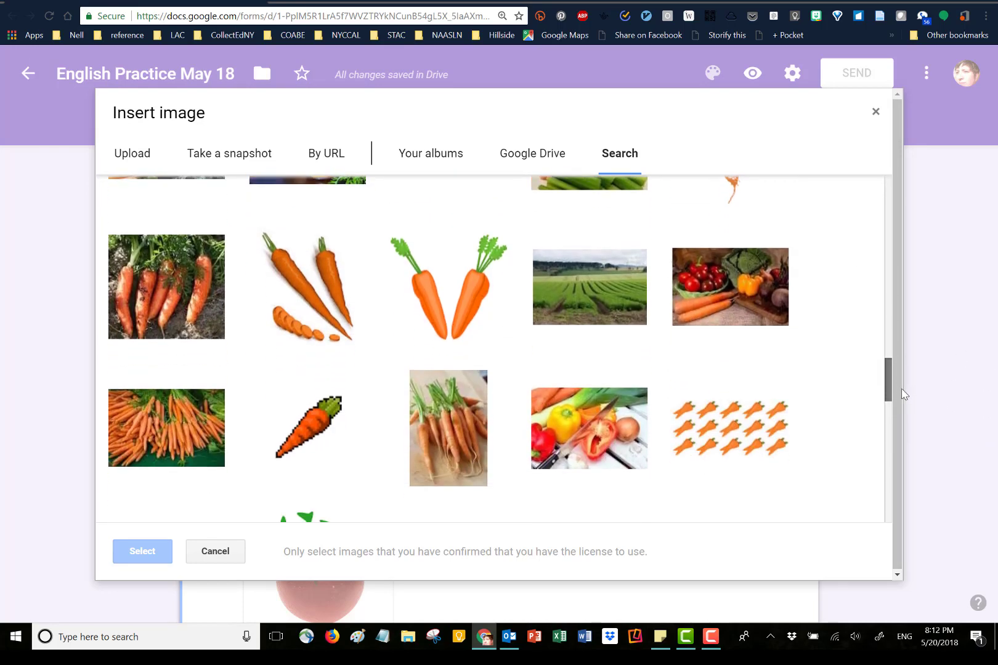
scroll(903, 394, "down", 6)
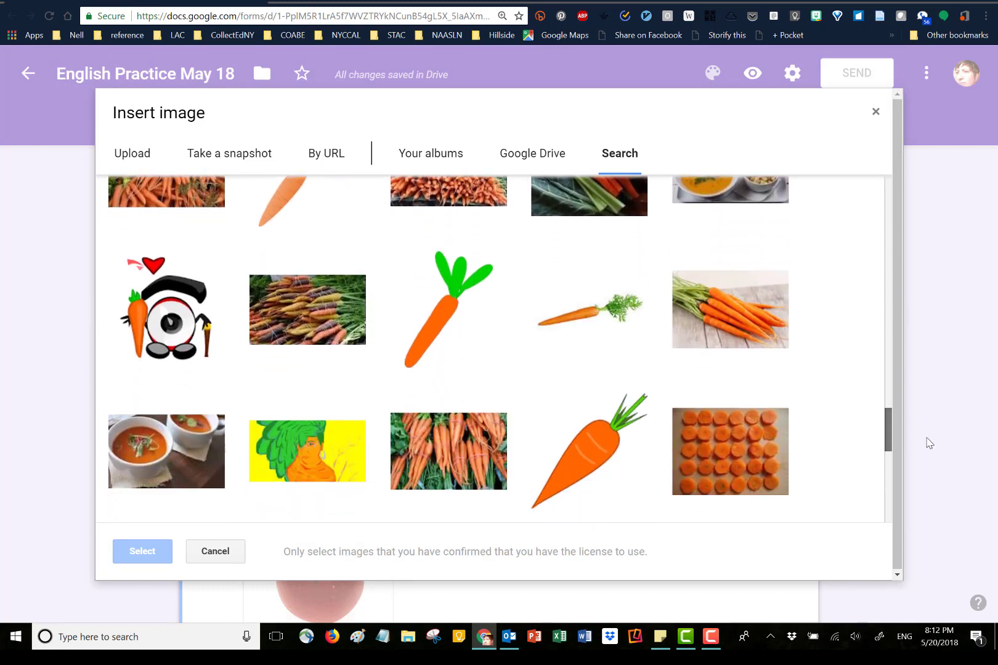
scroll(929, 442, "down", 8)
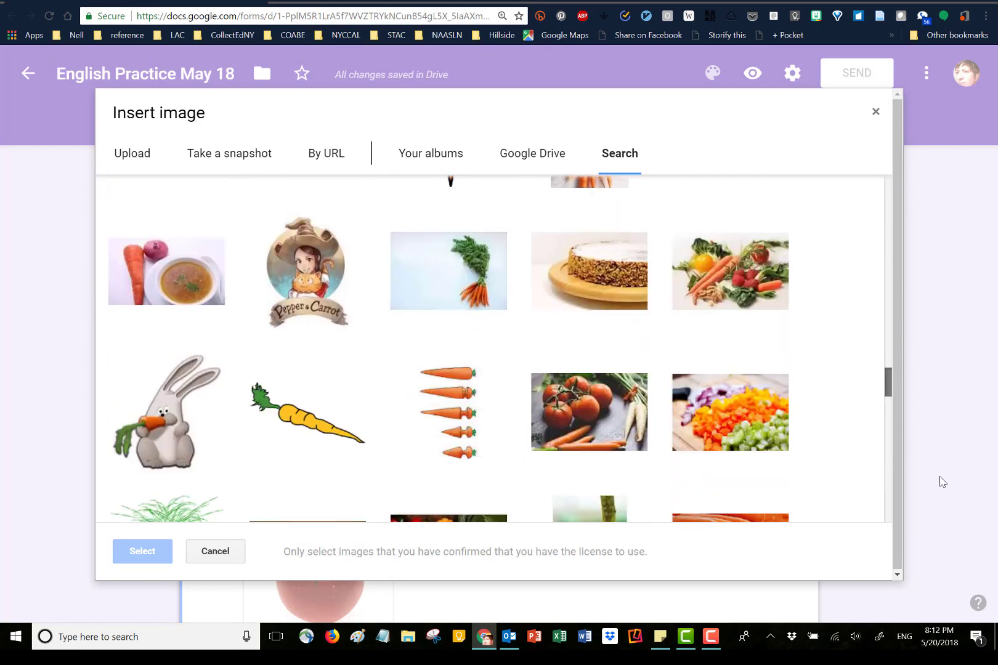
scroll(940, 481, "down", 5)
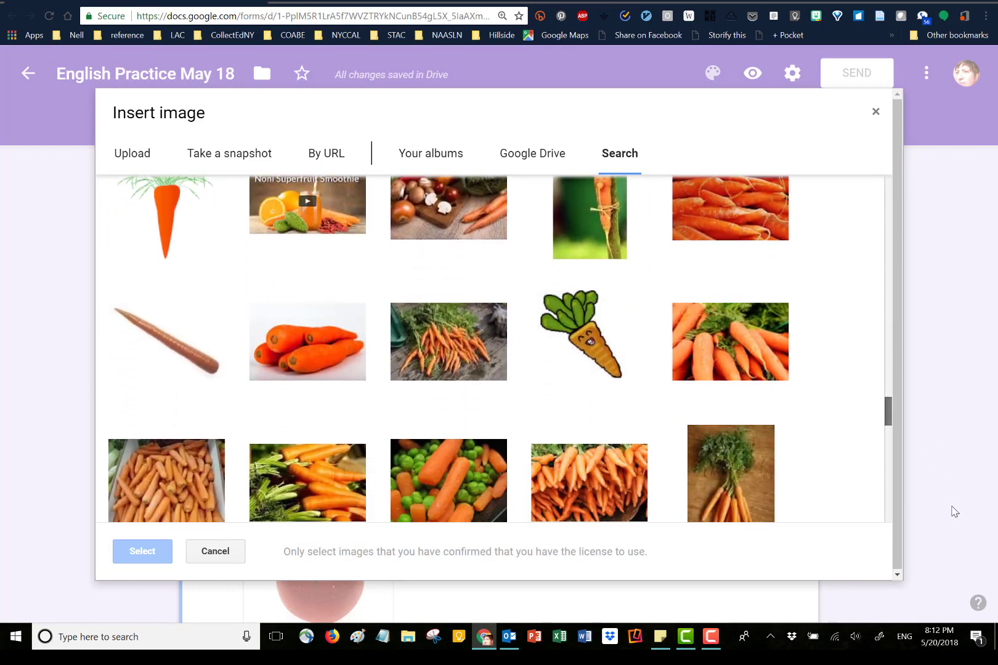
scroll(955, 516, "down", 2)
scroll(957, 524, "down", 7)
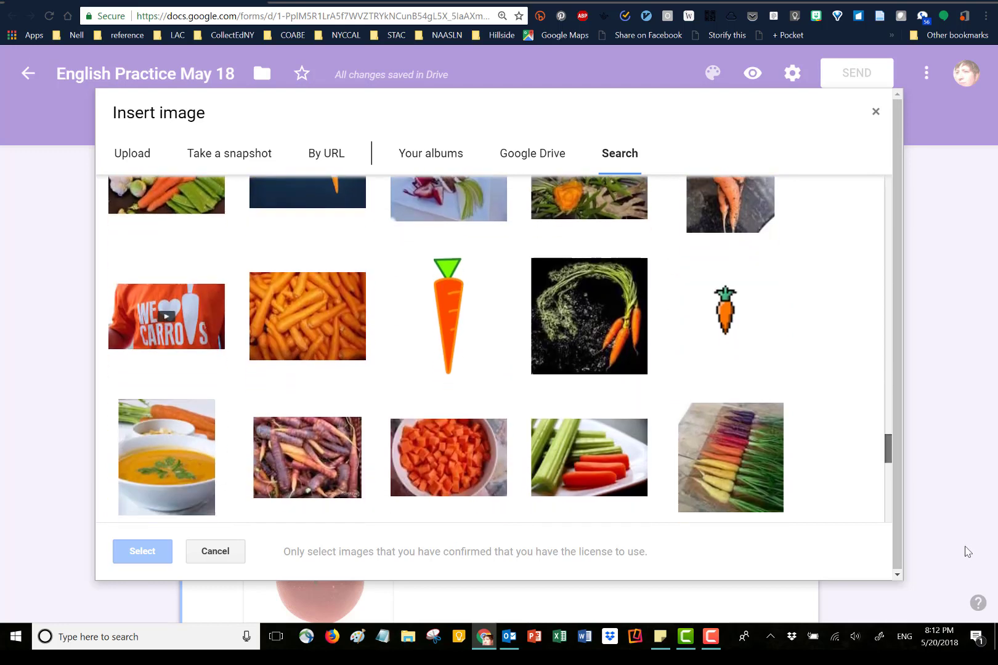
scroll(959, 531, "down", 5)
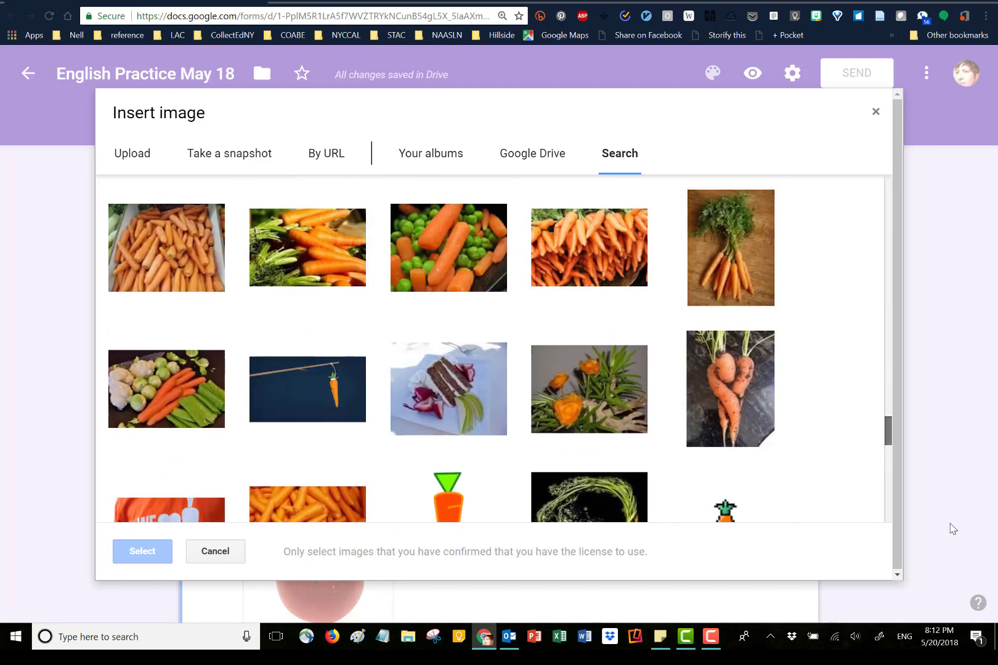
left_click_drag(887, 442, 875, 350)
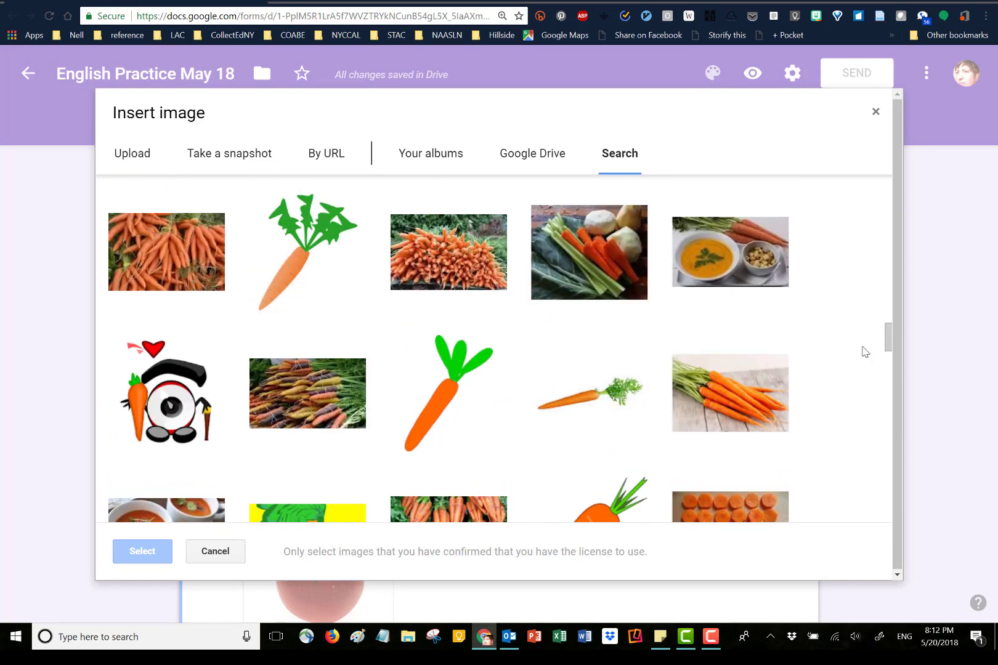
left_click(586, 396)
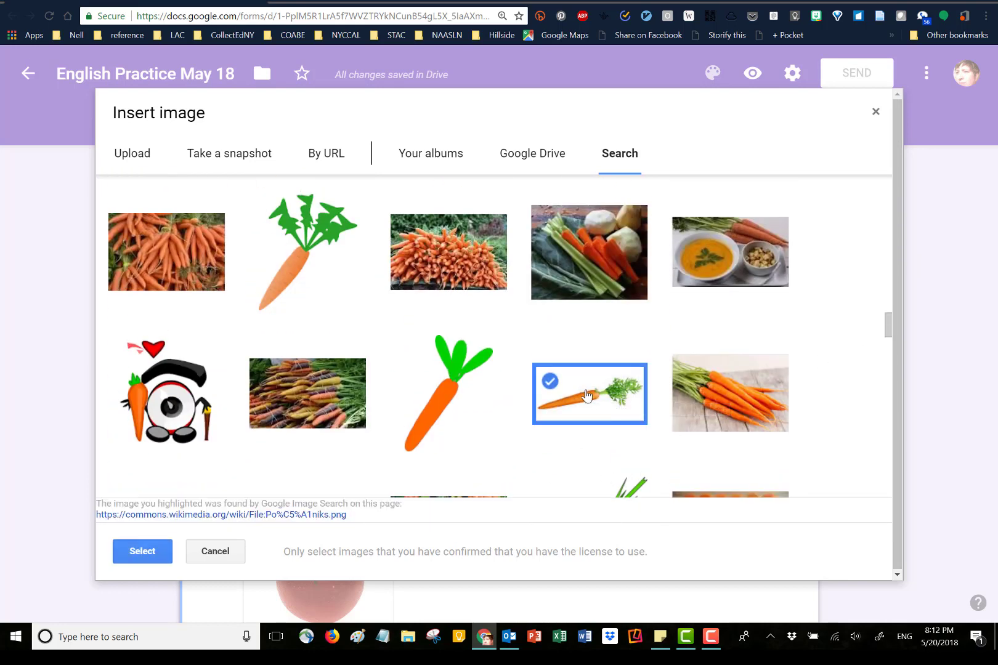
left_click(118, 553)
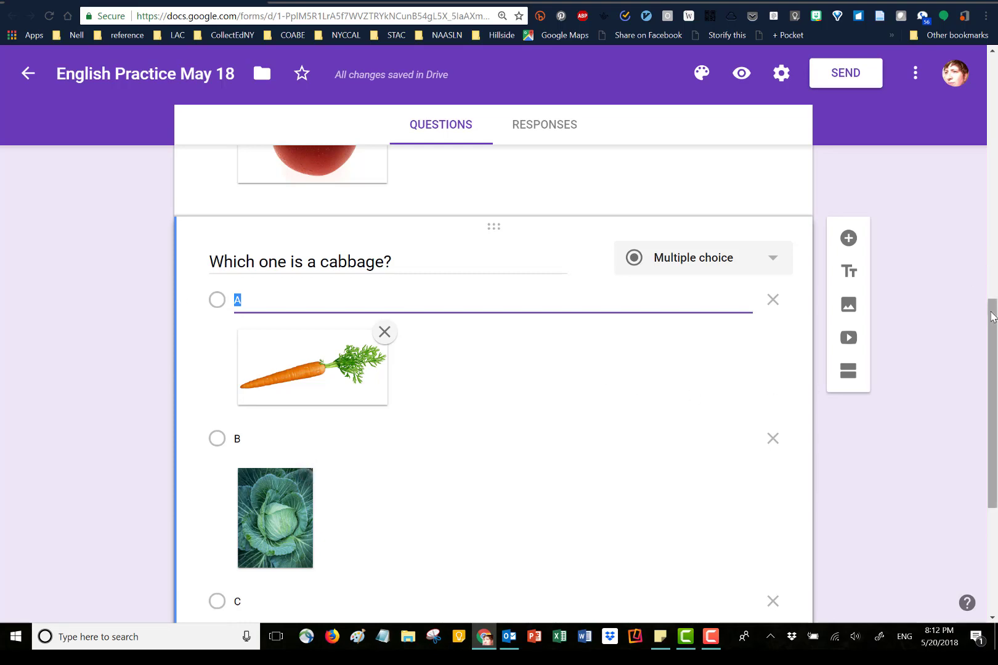
Add a new blank multiple-choice question below the cabbage question.
left_click_drag(992, 318, 996, 361)
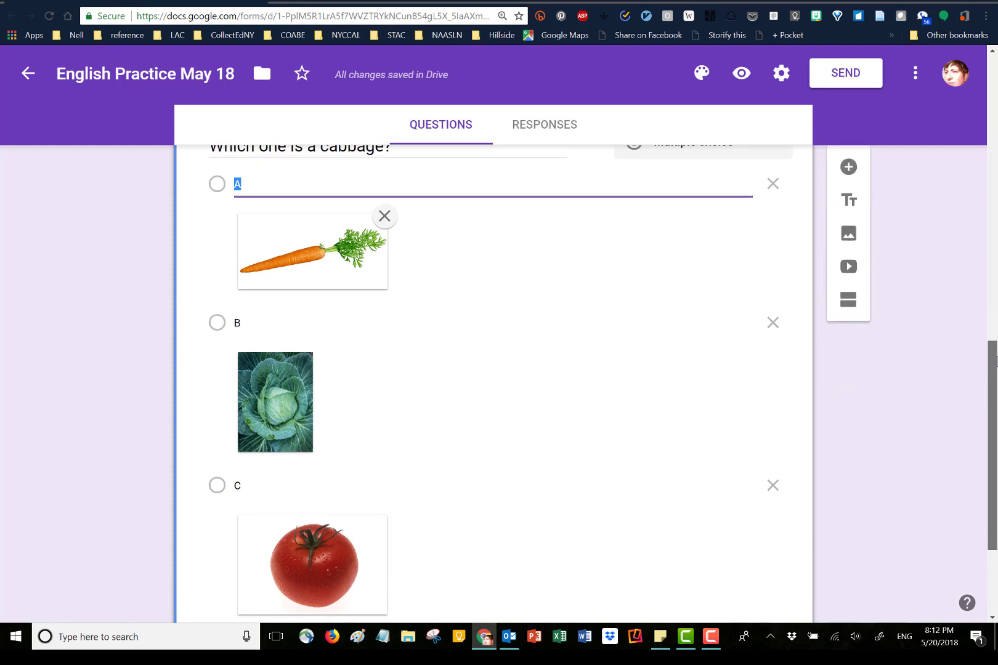
left_click(849, 167)
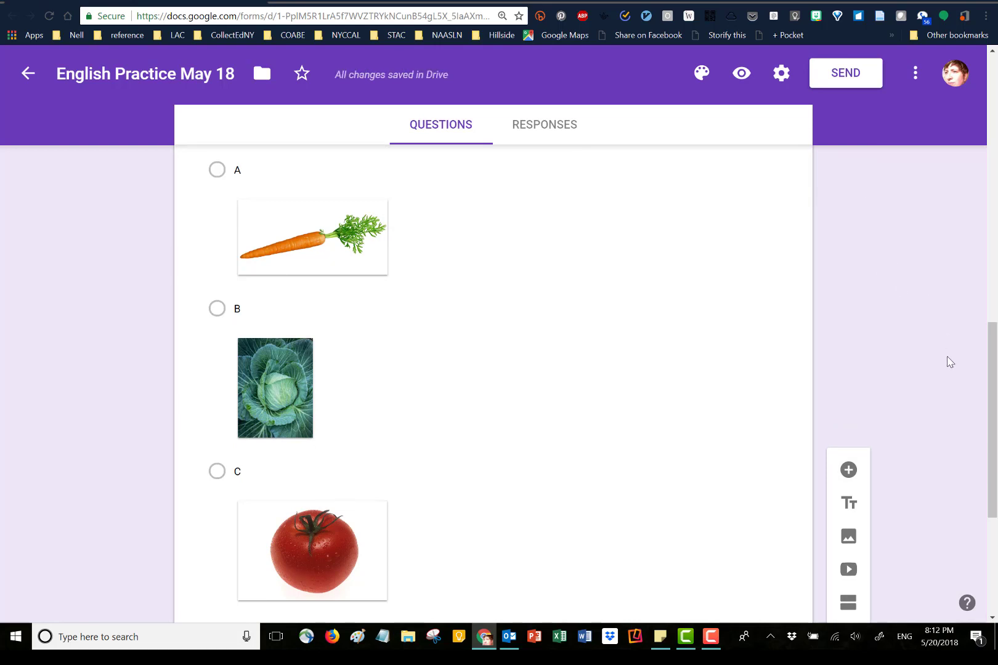
left_click_drag(990, 369, 996, 477)
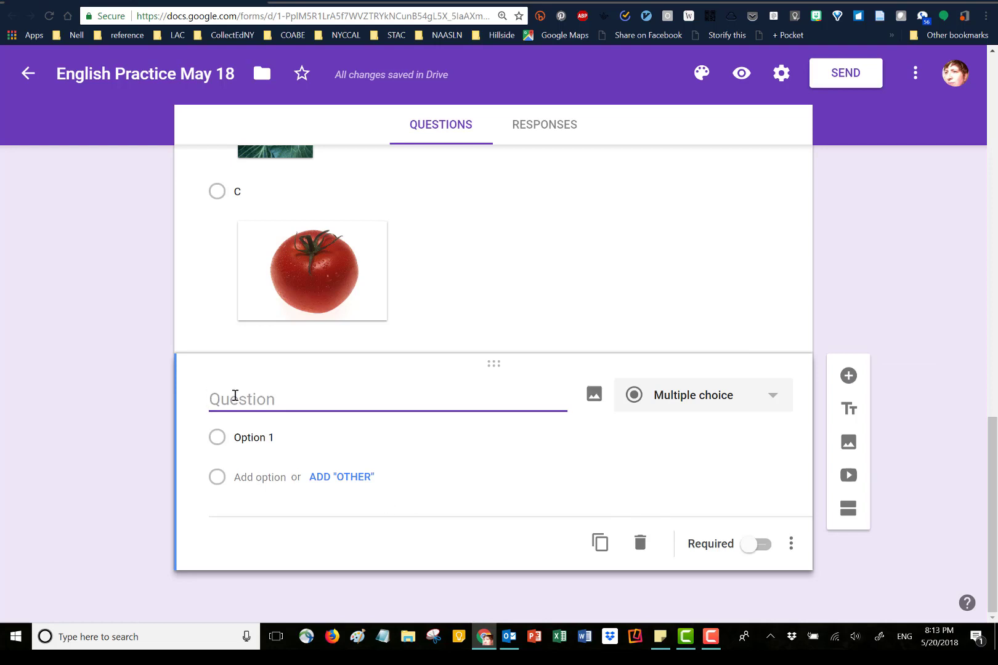
Enter "What is your name?" as the new short-answer question and move it above the "Which one is an apple?" question.
type("What is your ")
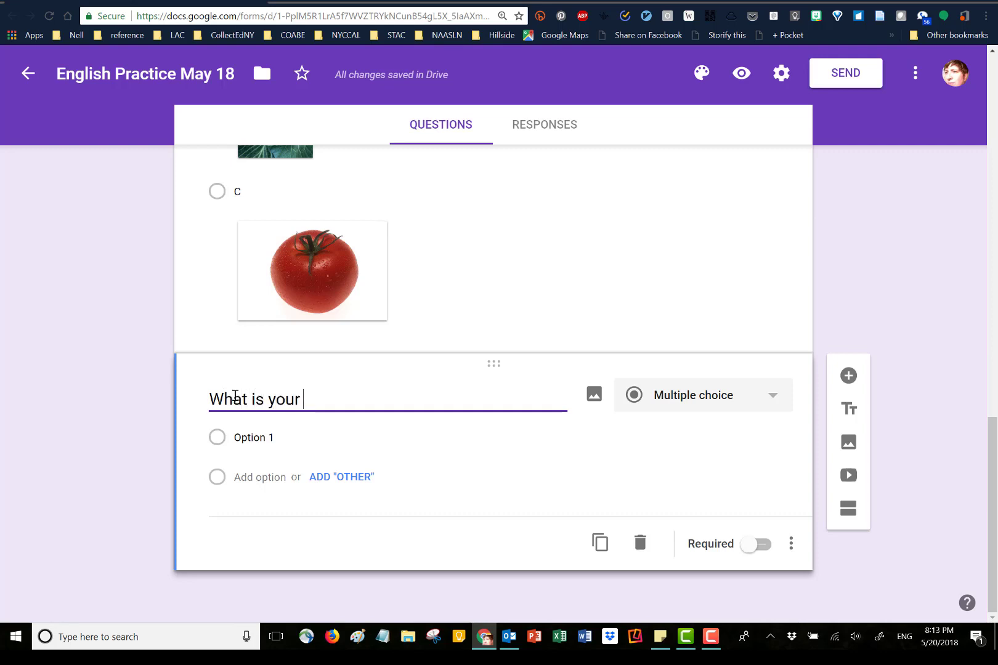
type("name?")
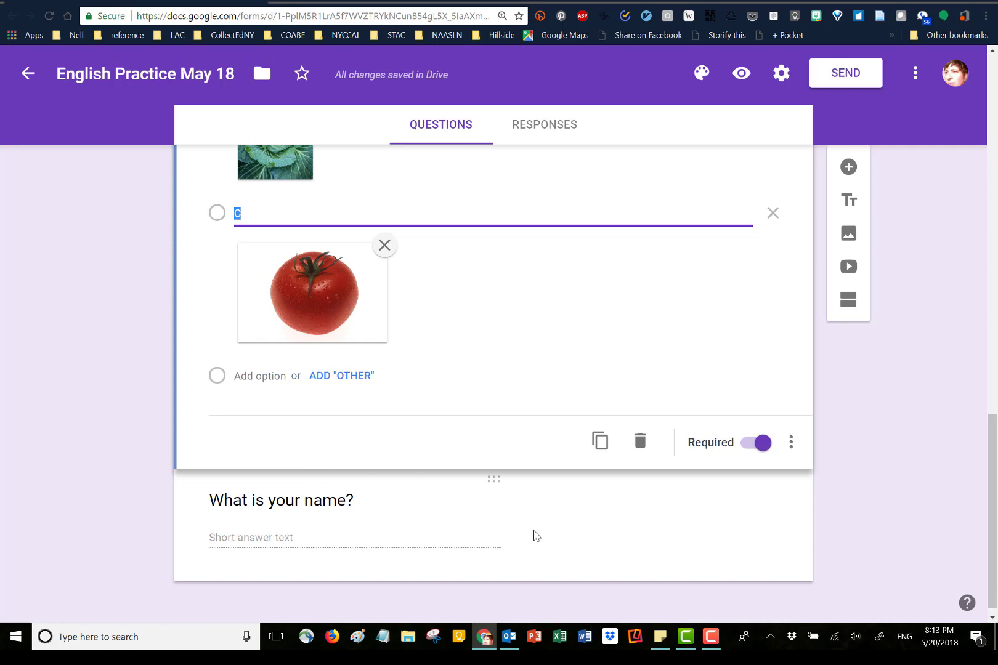
left_click(489, 519)
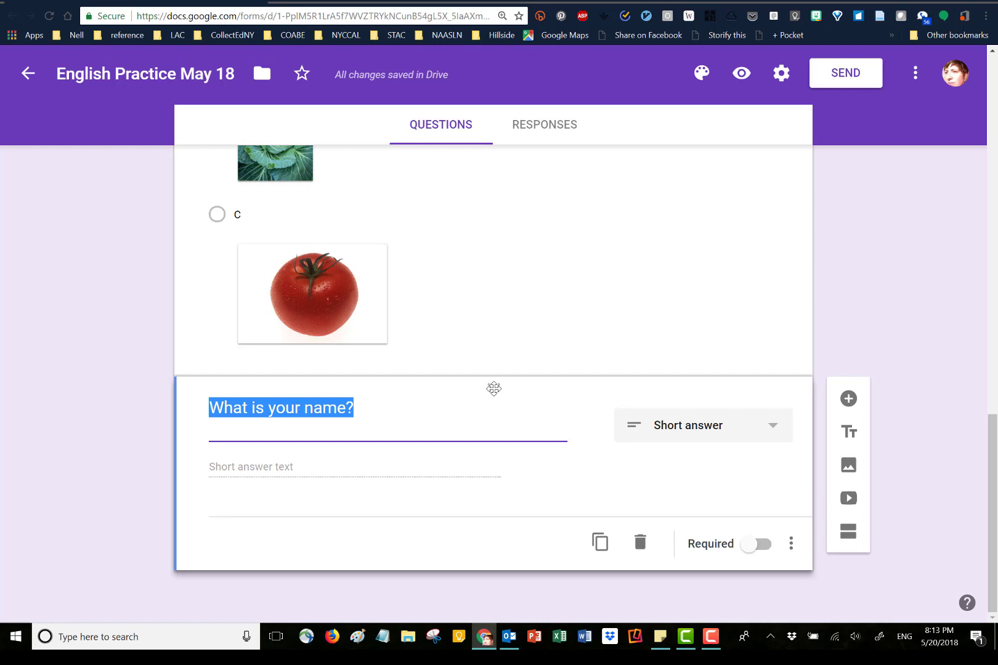
left_click_drag(496, 387, 481, 49)
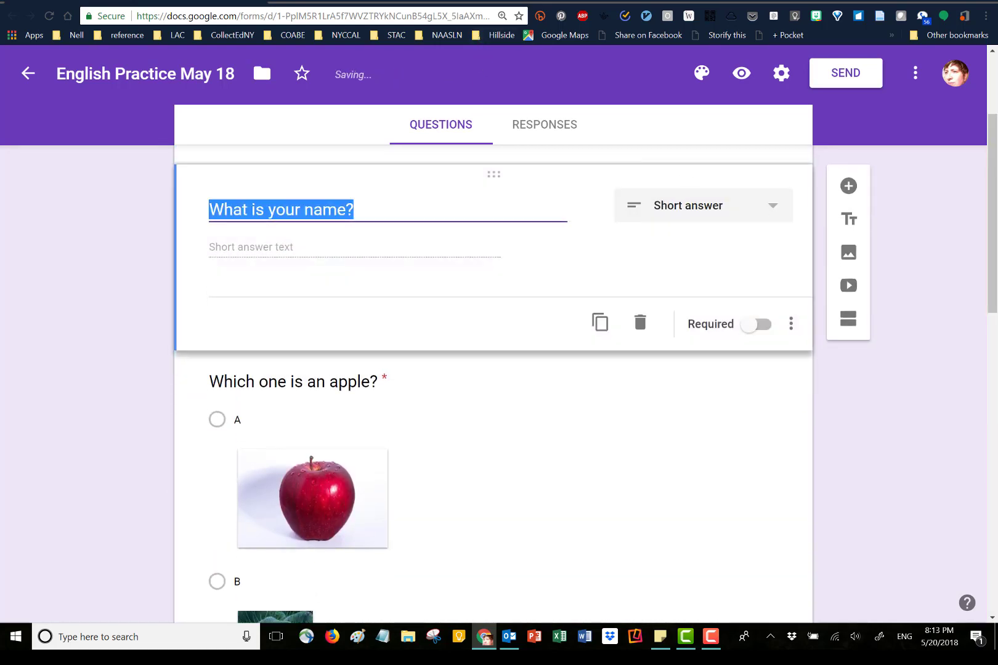
scroll(993, 325, "down", 6)
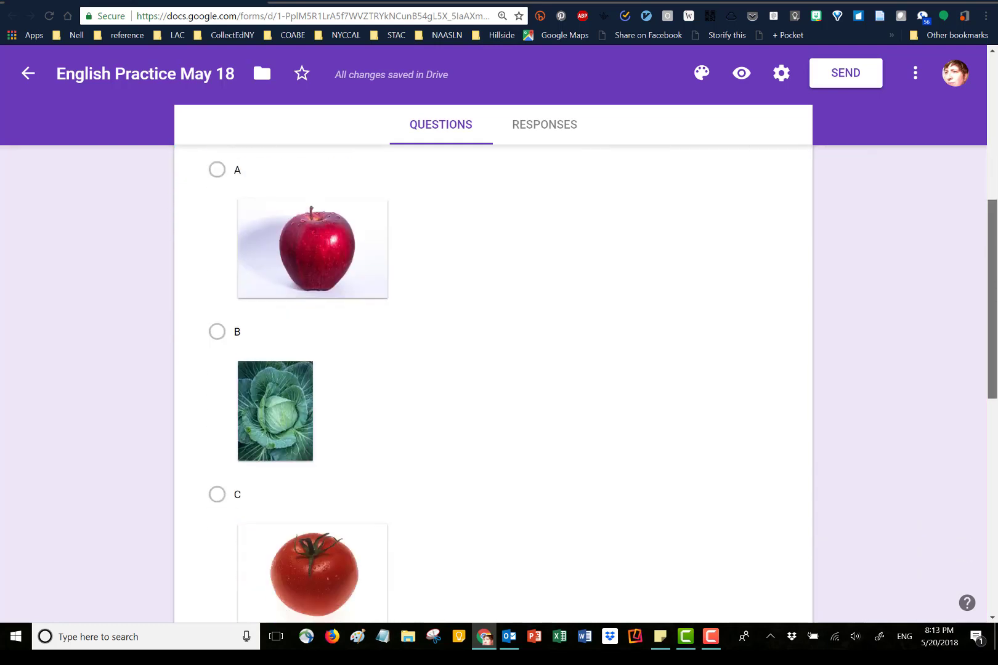
scroll(492, 382, "down", 8)
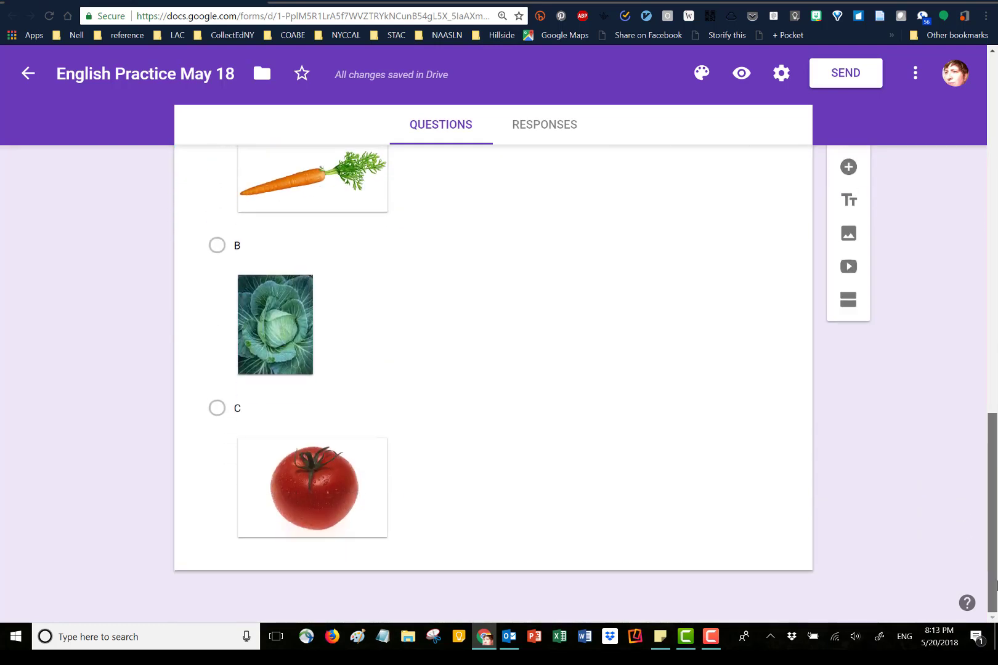
scroll(492, 382, "up", 10)
scroll(990, 280, "up", 5)
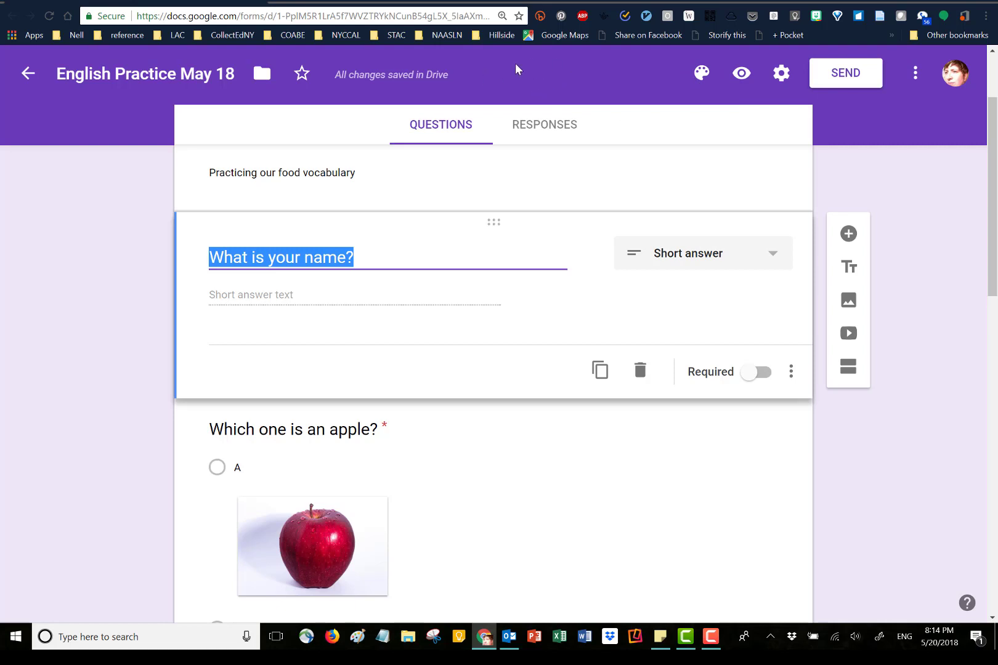
Apply the Food and dining theme image of ants carrying an apple, grapes, watermelon and a cookie as the form header.
left_click(701, 75)
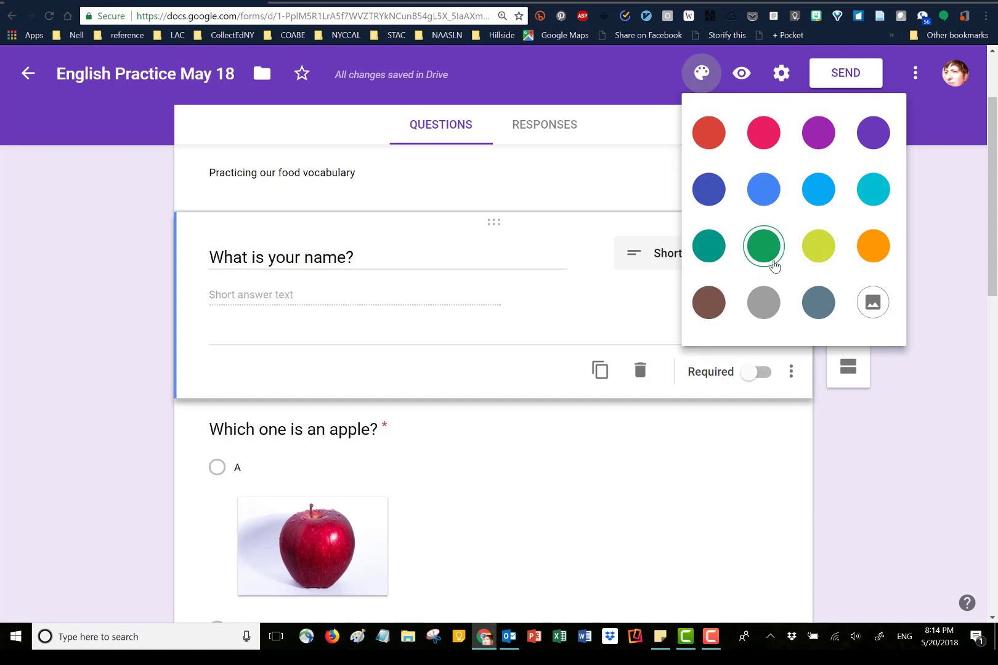
left_click(883, 309)
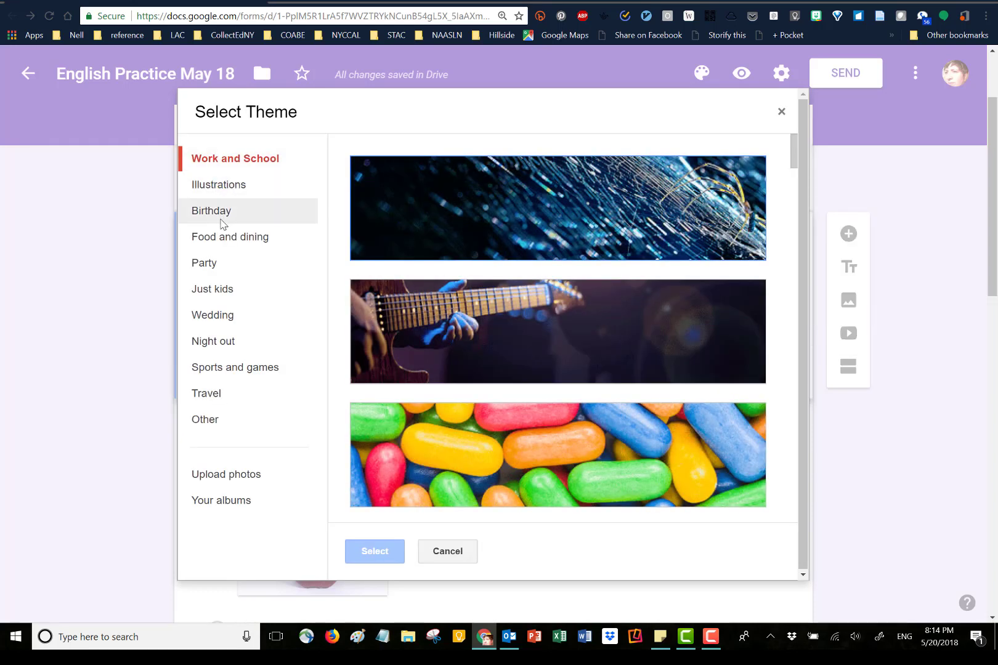
left_click(244, 240)
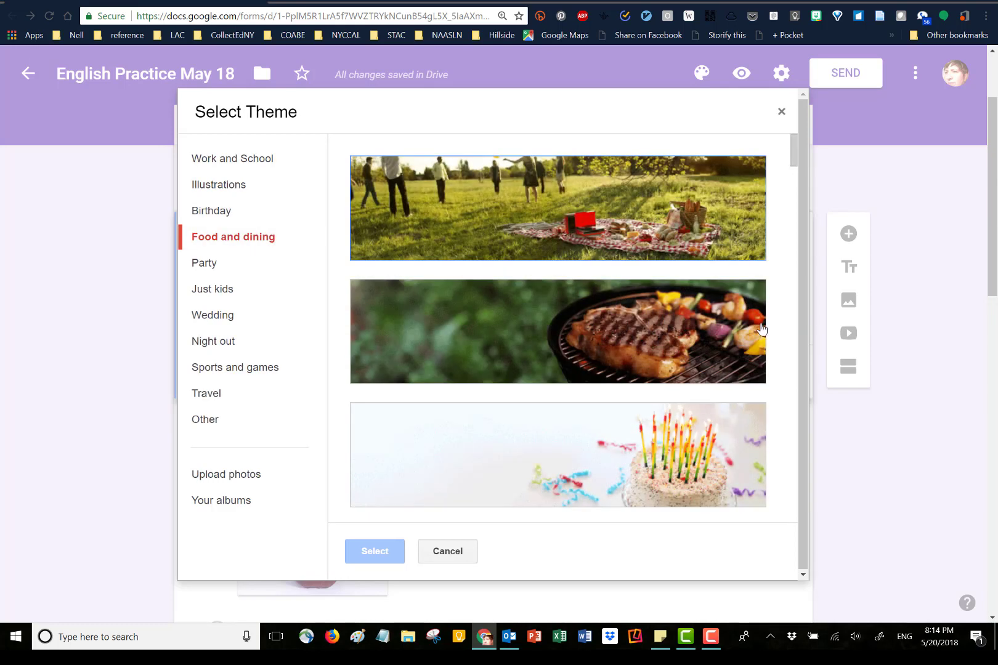
scroll(795, 166, "down", 4)
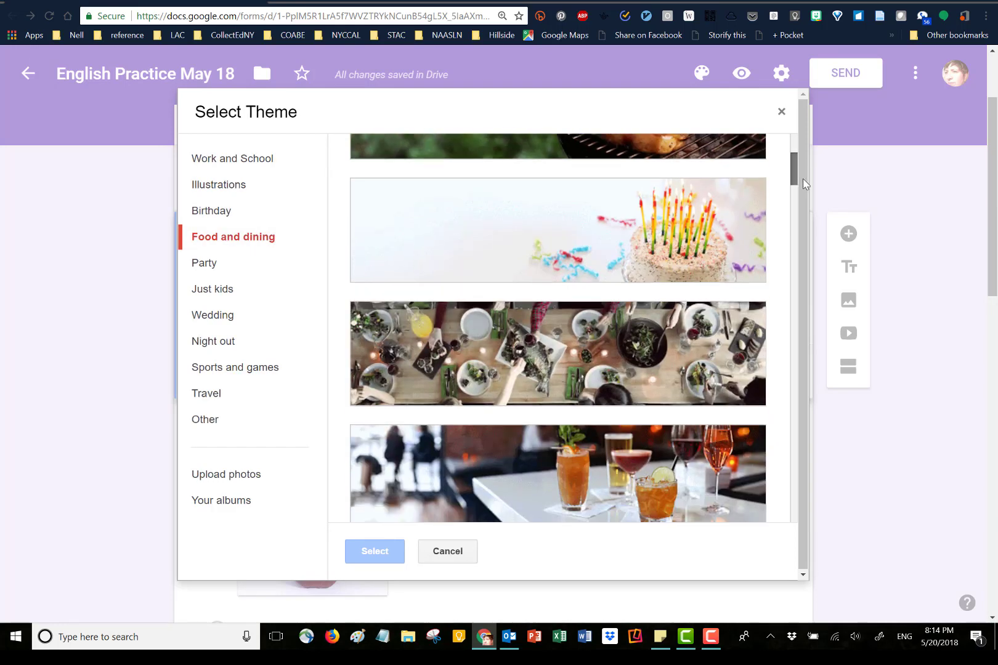
scroll(803, 182, "down", 10)
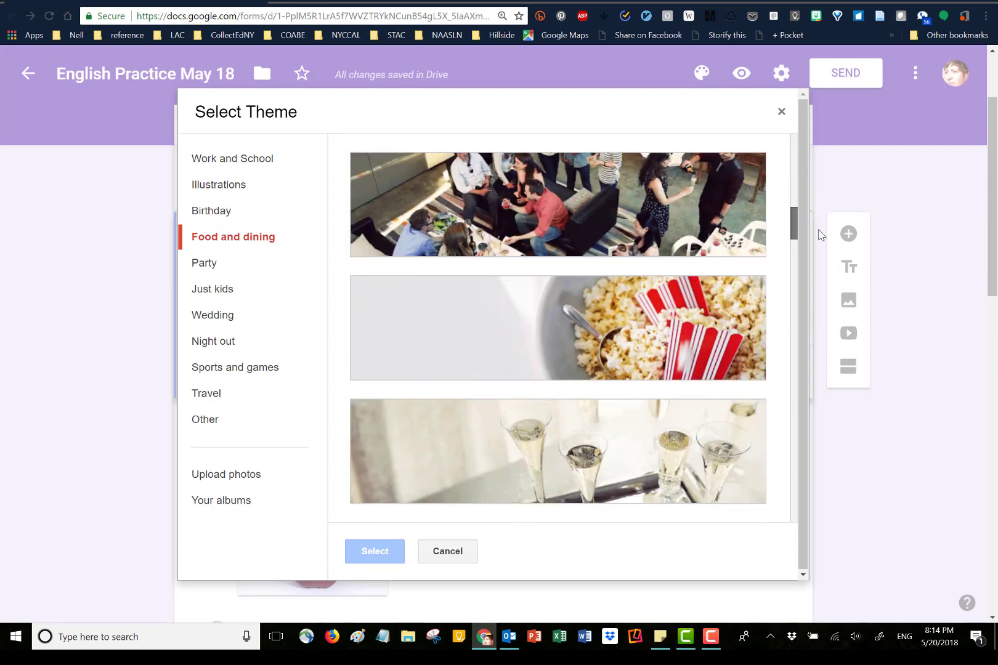
scroll(819, 234, "down", 9)
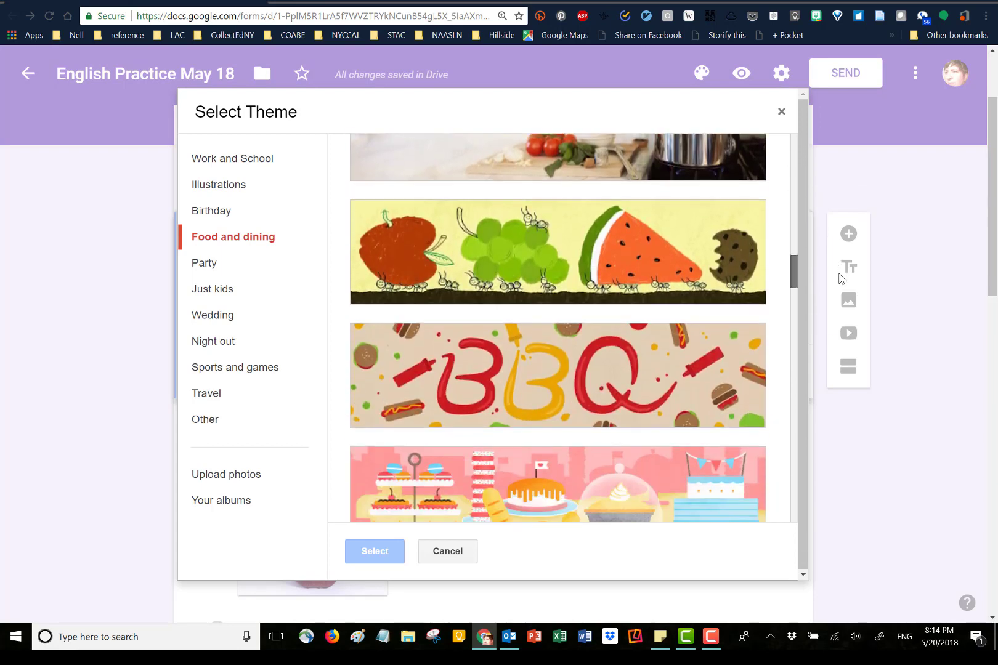
left_click(626, 259)
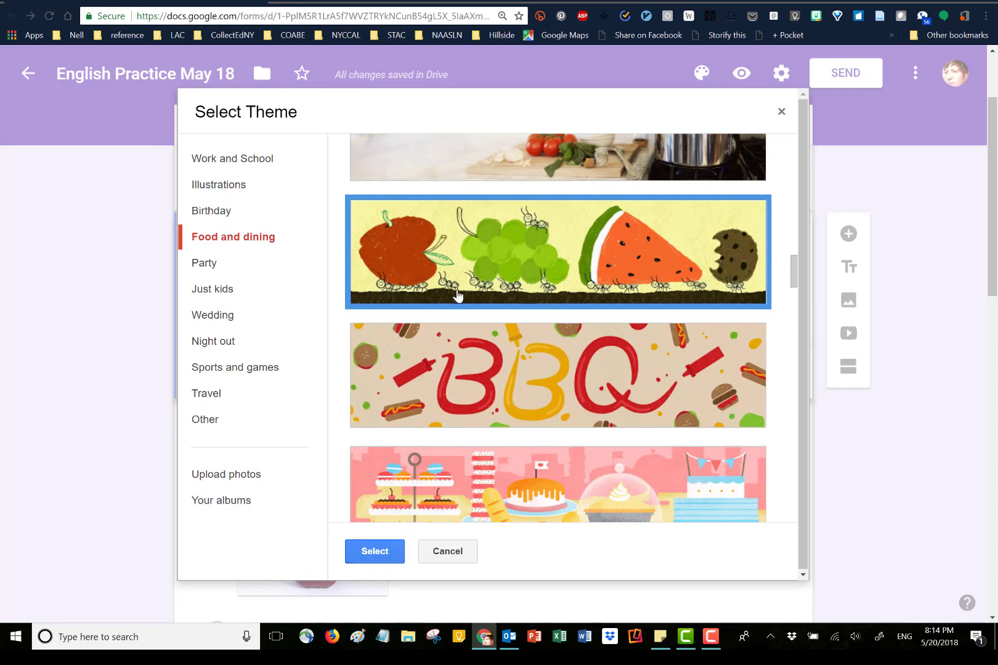
left_click(379, 553)
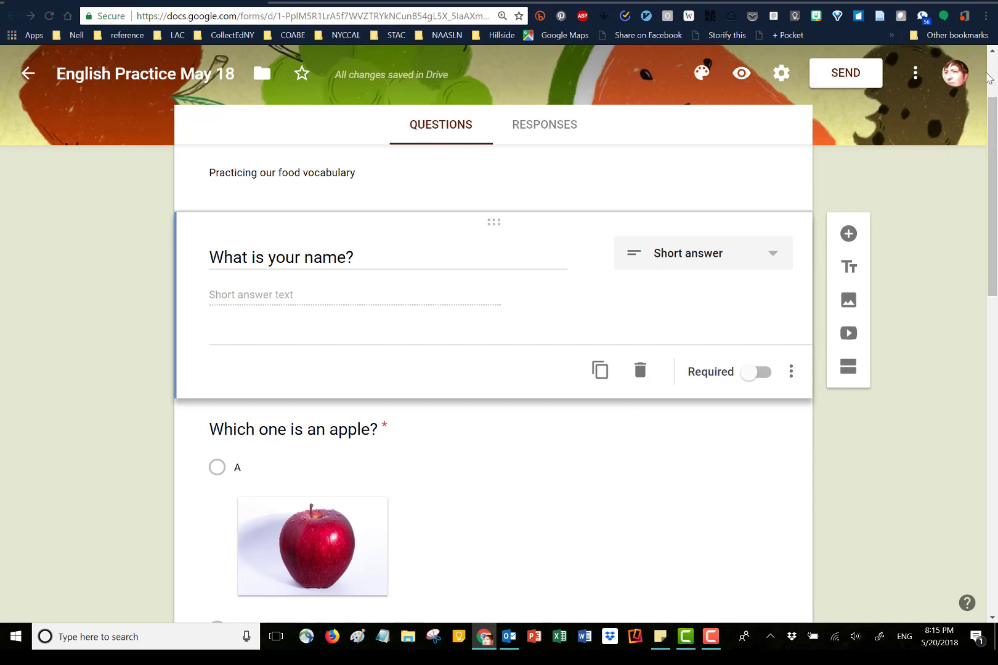
Preview the form as respondents see it, examining the header image and the first questions.
scroll(993, 54, "up", 2)
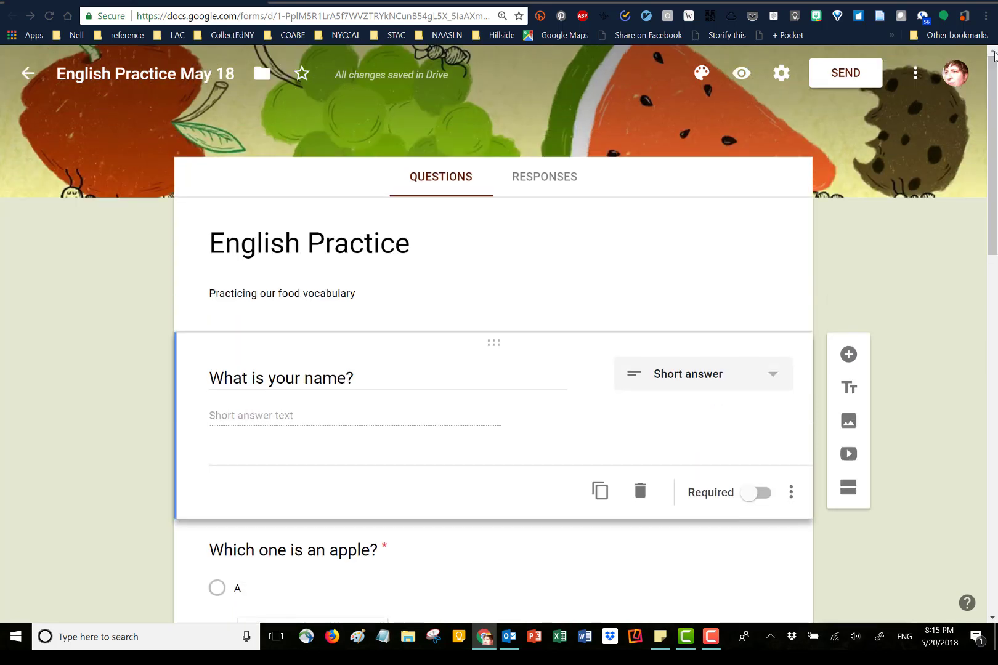
left_click(742, 75)
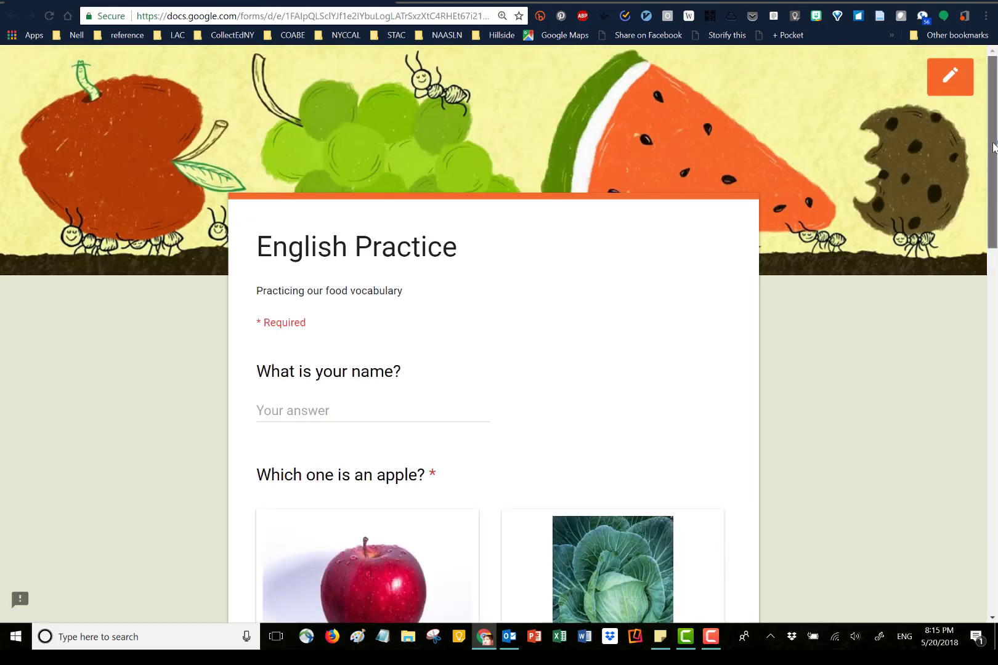
mouse_move(993, 148)
left_mouse_down()
mouse_move(995, 500)
mouse_move(990, 126)
left_mouse_up()
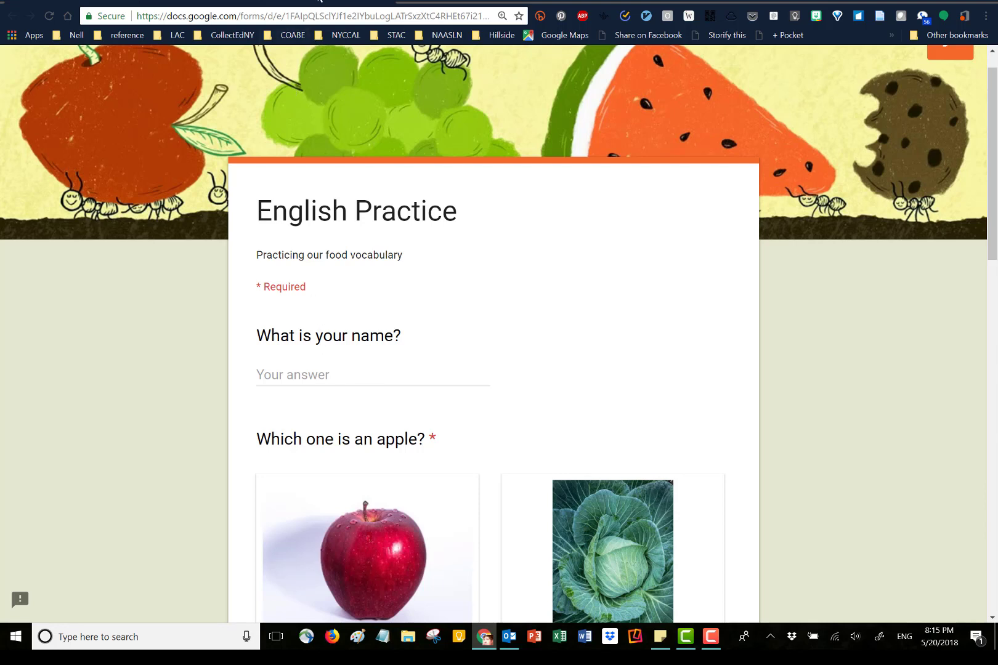
Return to the form editor and make the "What is your name?" question required.
left_click(198, 1)
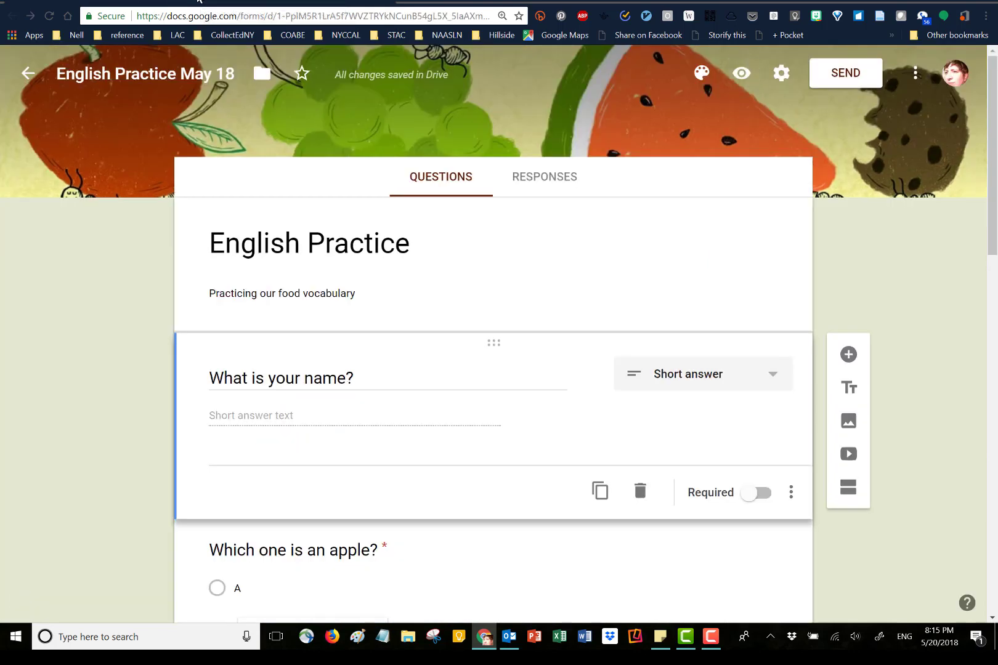
left_click(764, 498)
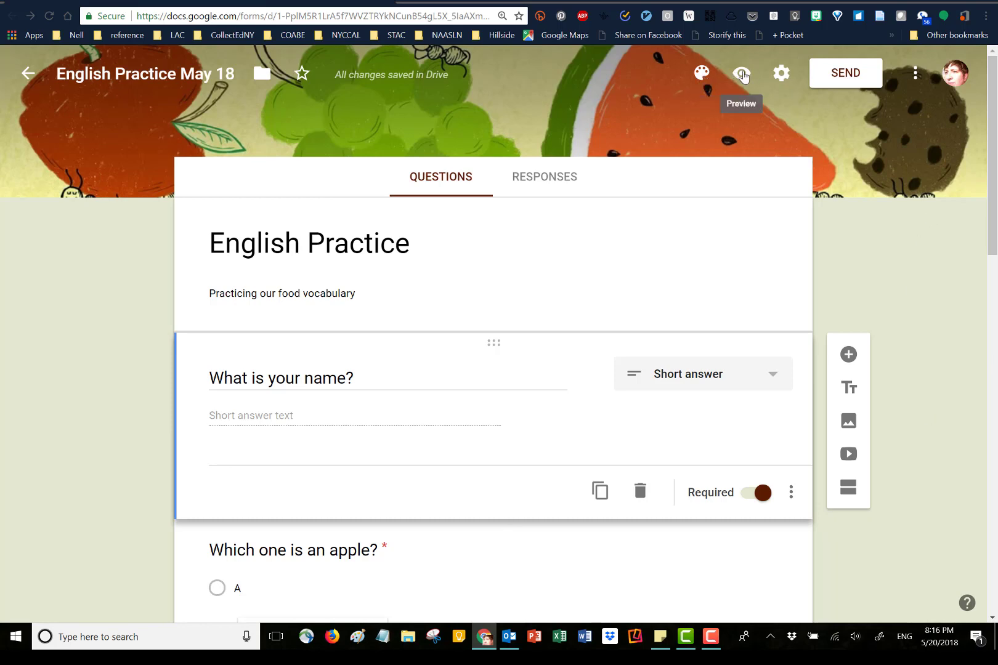
Set the form's confirmation message to "Great work on your food vocabulary this week!" and save the settings.
left_click(782, 75)
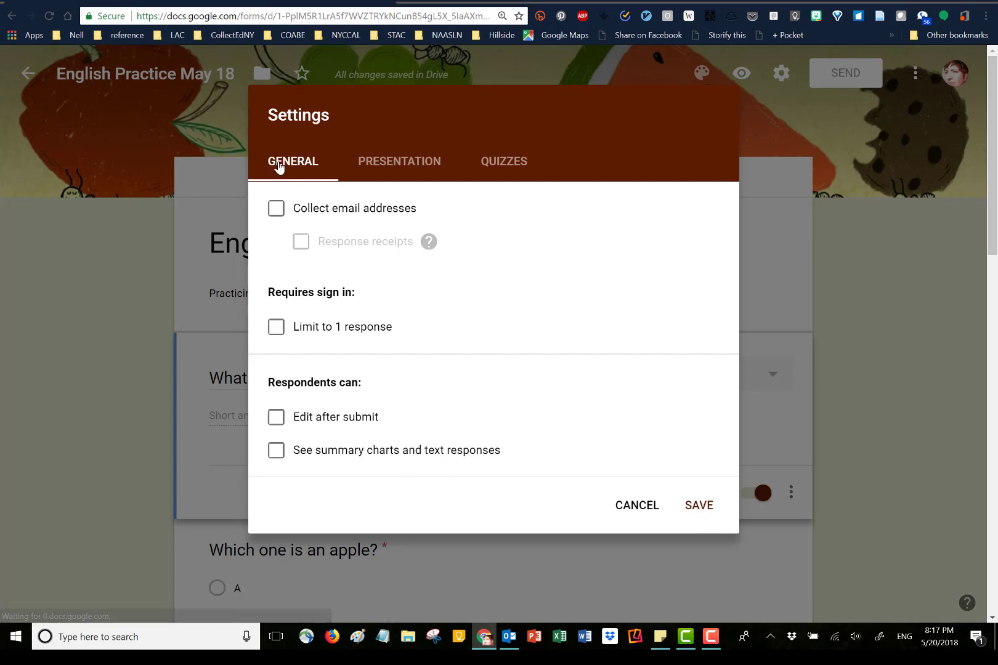
left_click(397, 167)
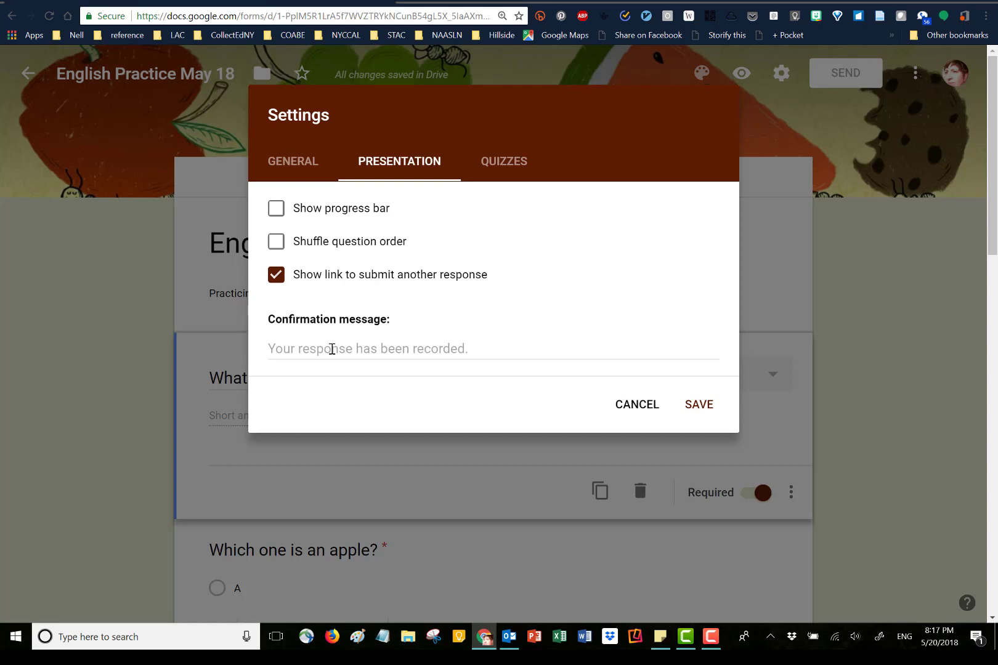
left_click(306, 346)
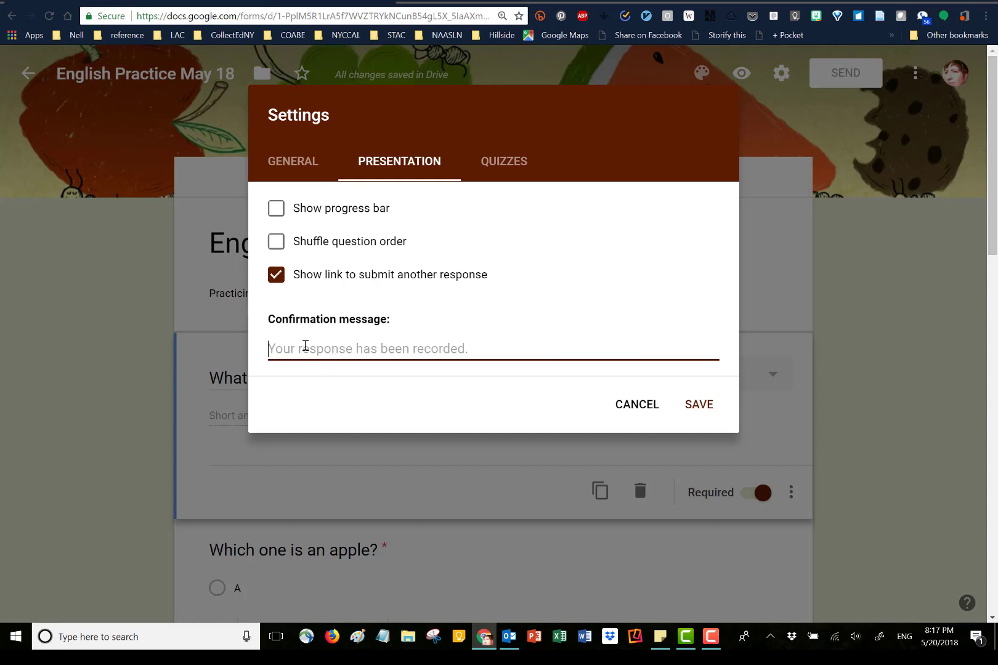
type("Great")
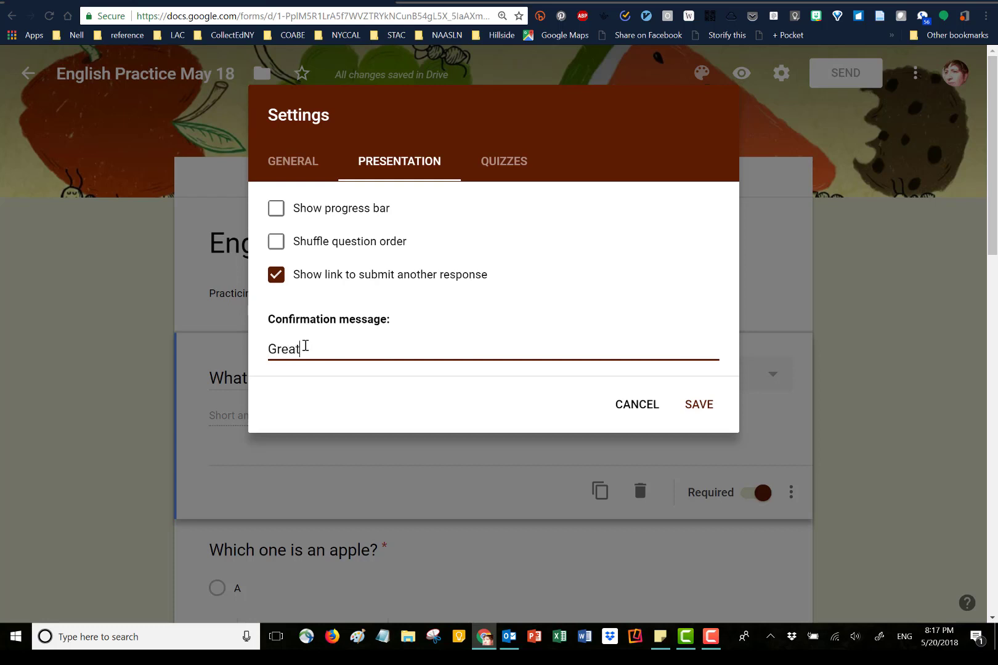
type(" work on your food voc")
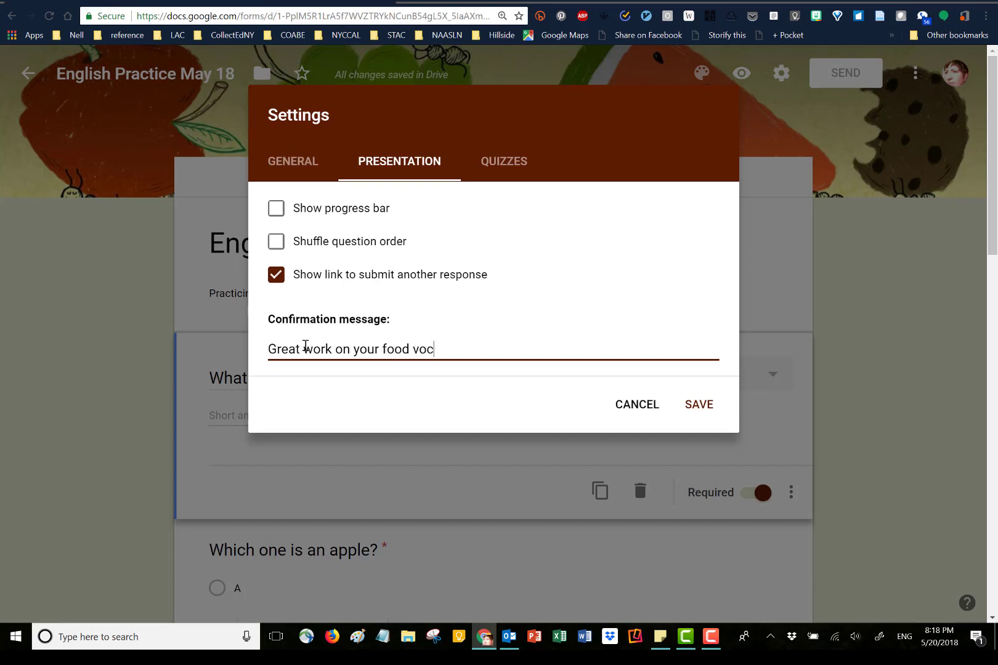
type("abulary this week!")
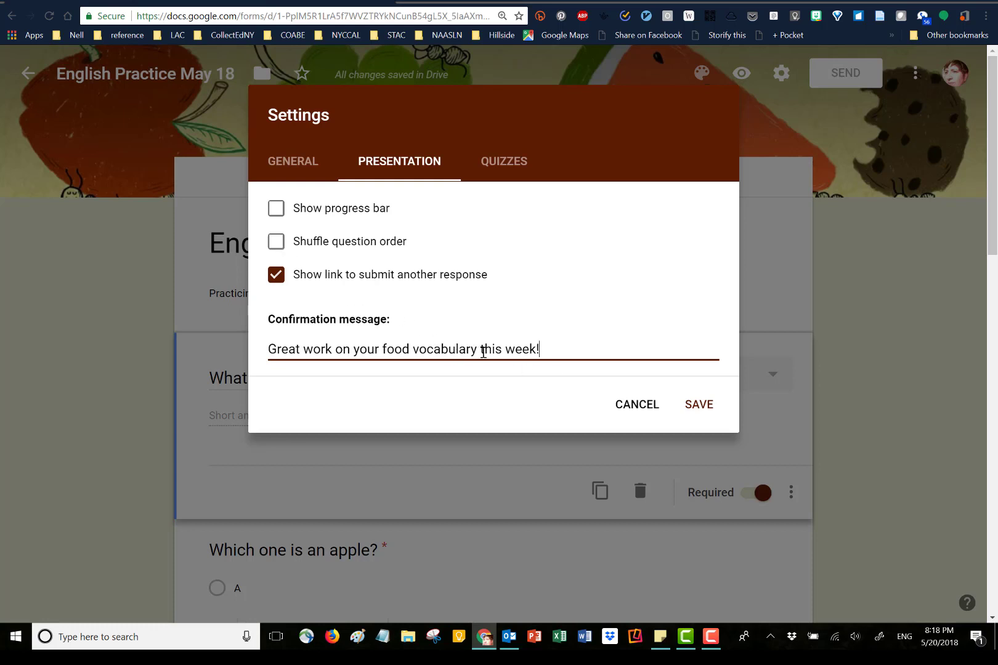
left_click(700, 405)
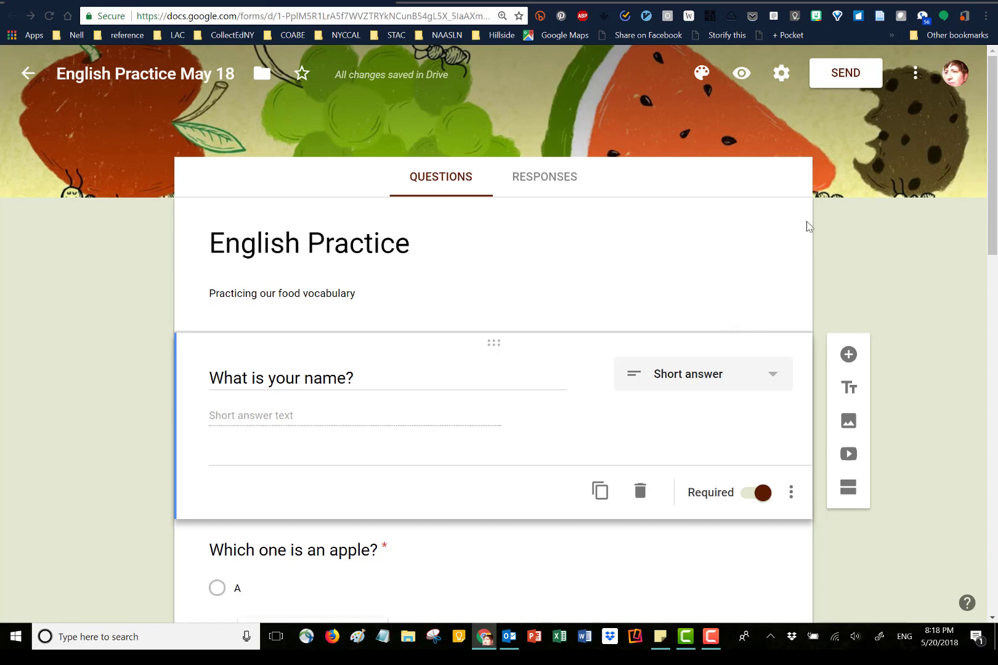
Turn the form into a quiz, stop respondents from seeing point values, and save the settings.
left_click(780, 73)
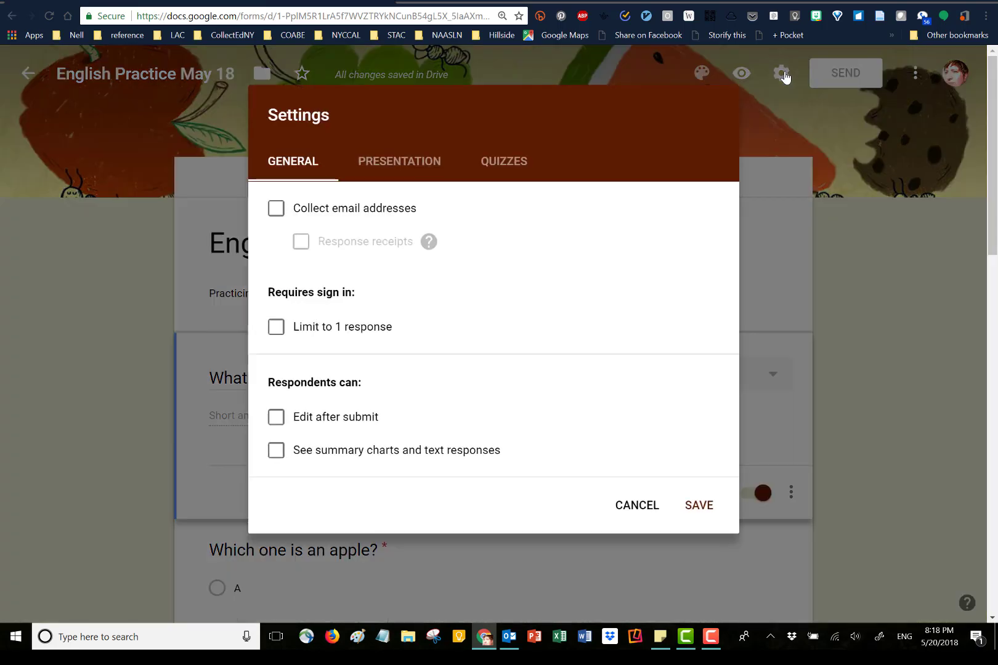
left_click(502, 163)
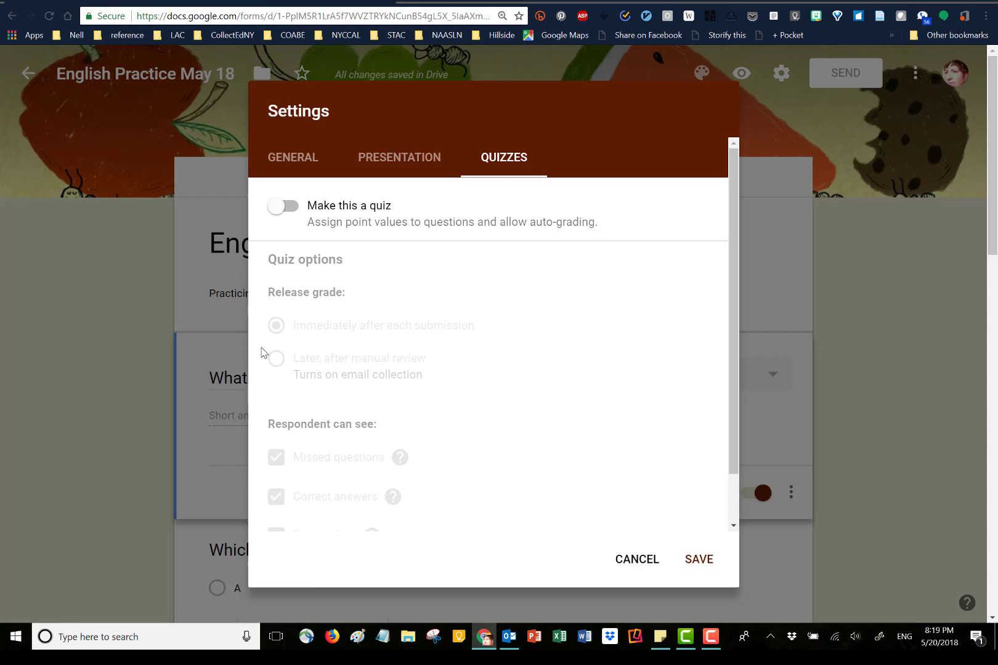
left_click(293, 214)
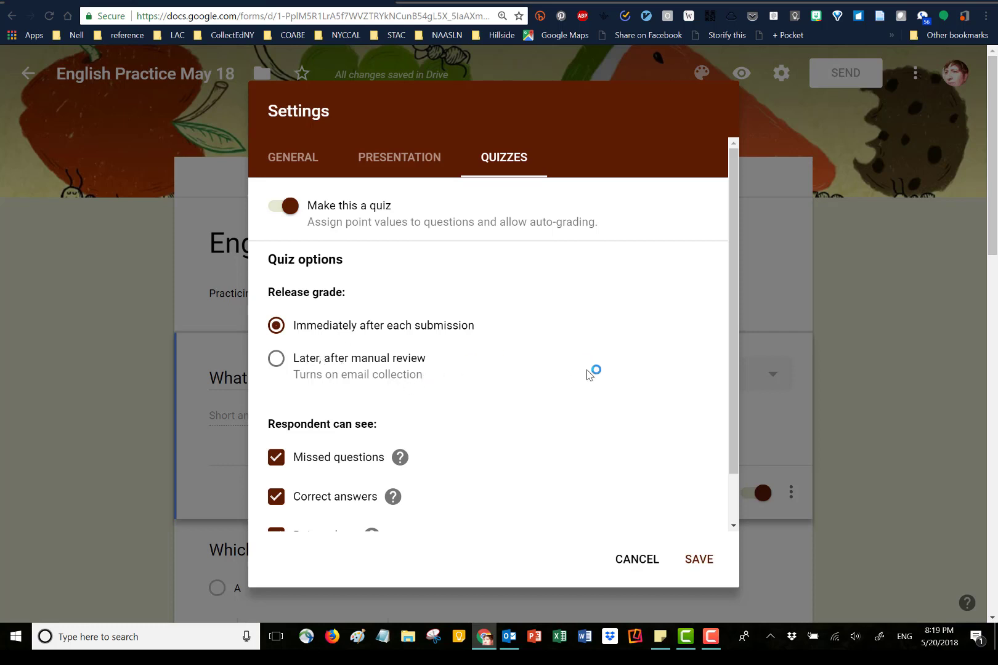
left_click_drag(733, 324, 750, 412)
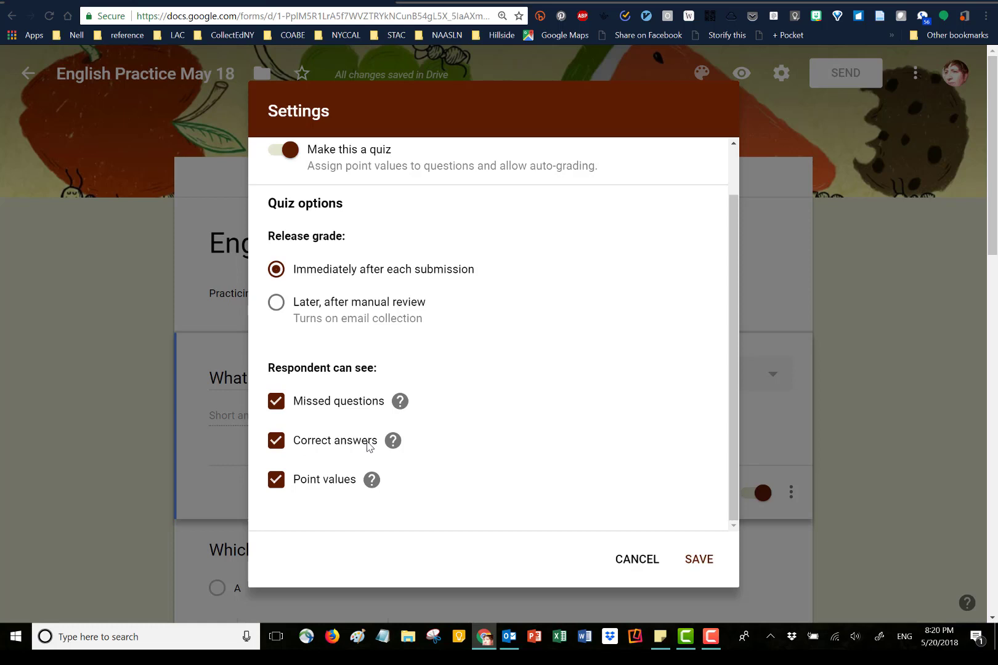
mouse_move(370, 481)
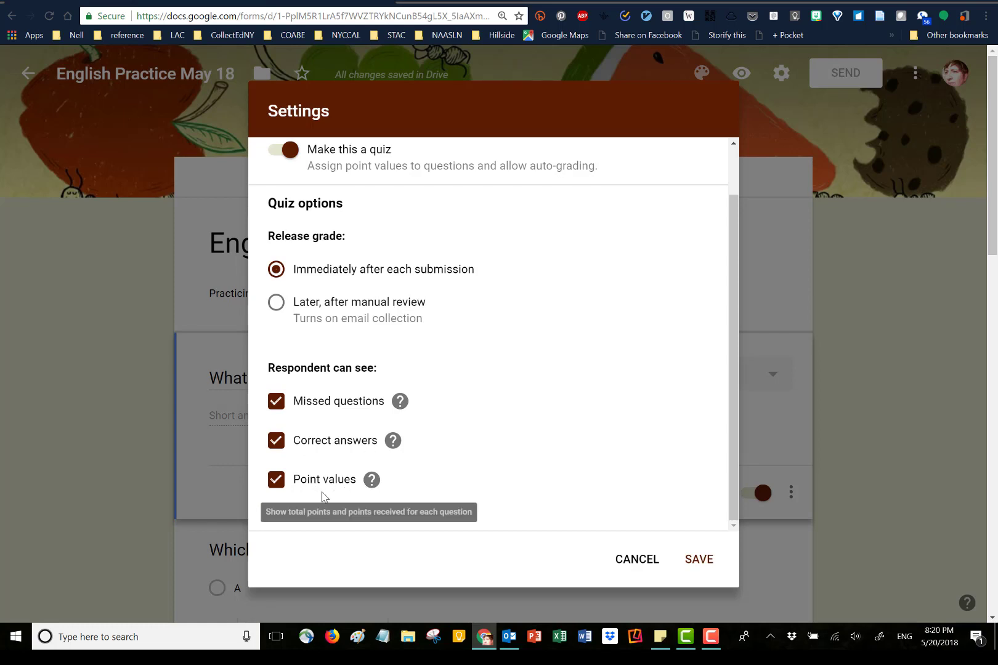
left_click(275, 482)
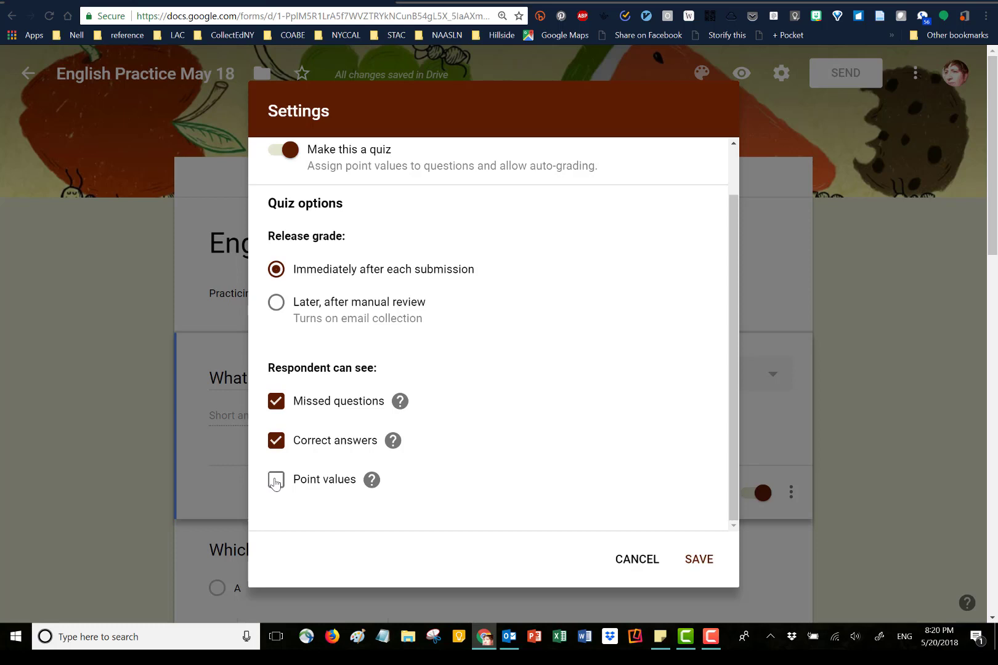
left_click(698, 560)
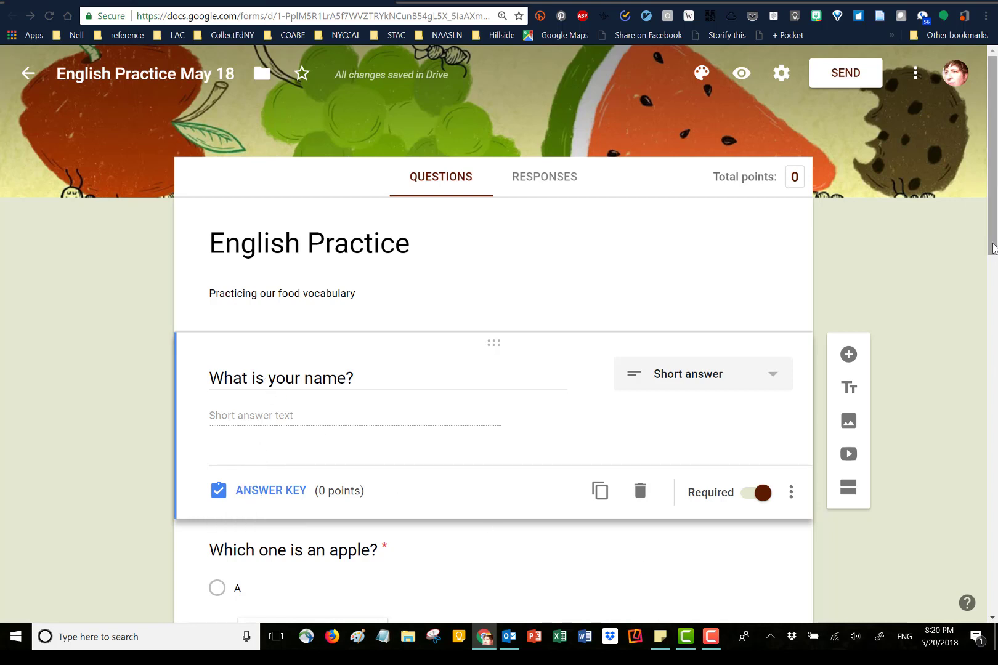
Mark option A as the correct answer in the answer key of the "Which one is an apple?" question.
left_click_drag(993, 248, 992, 384)
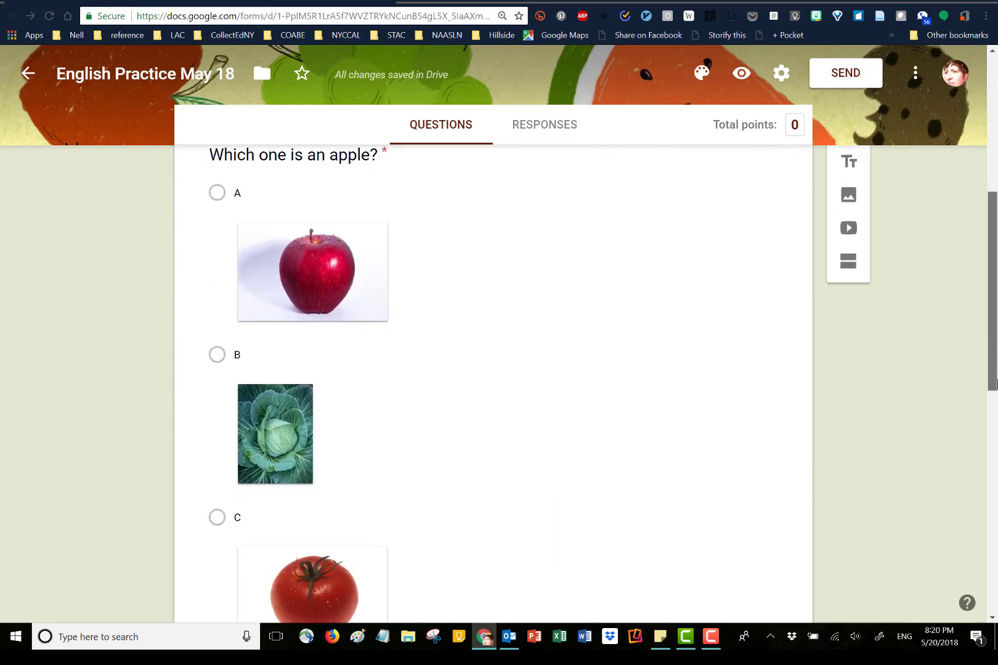
left_click(588, 403)
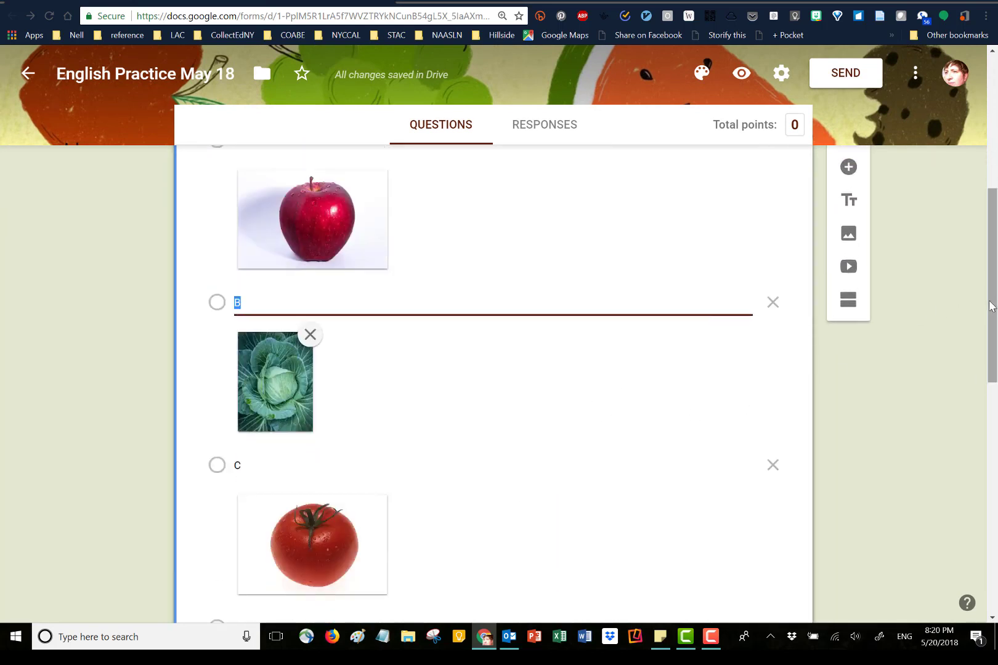
scroll(990, 305, "down", 2)
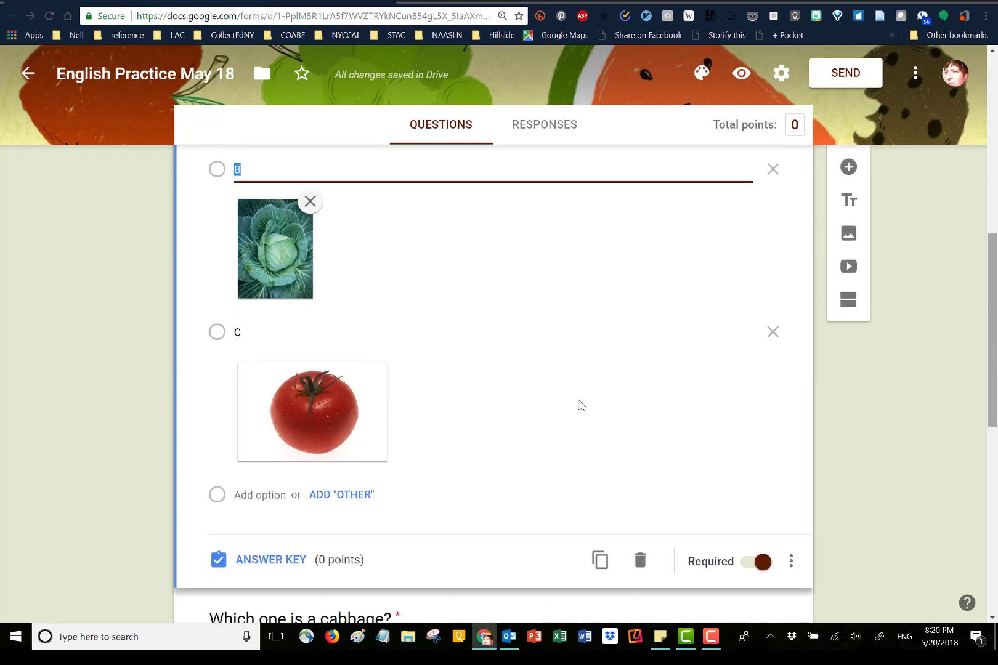
left_click(266, 557)
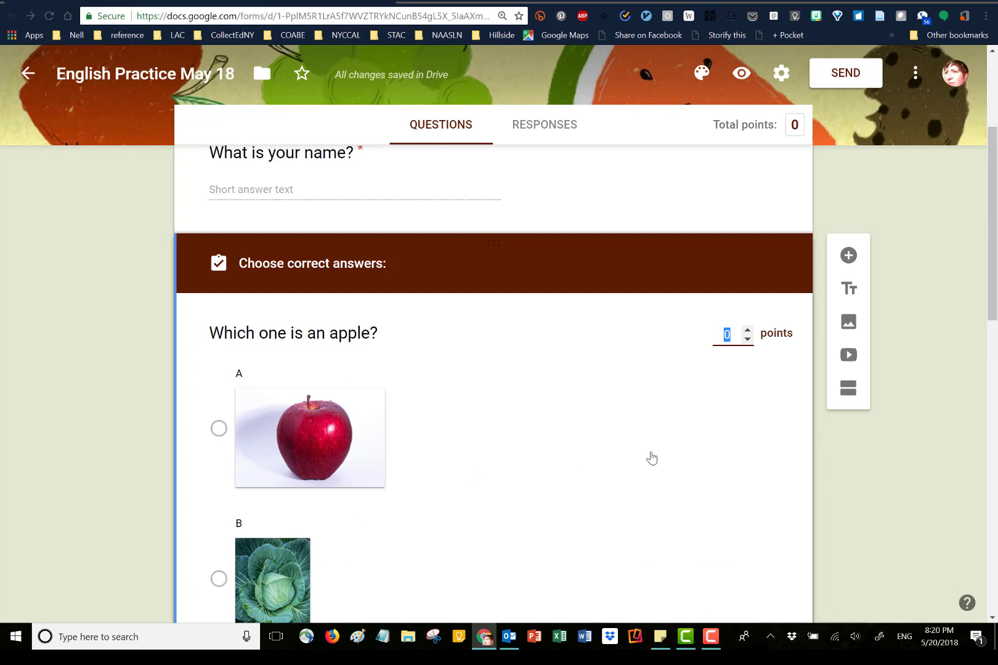
left_click(219, 431)
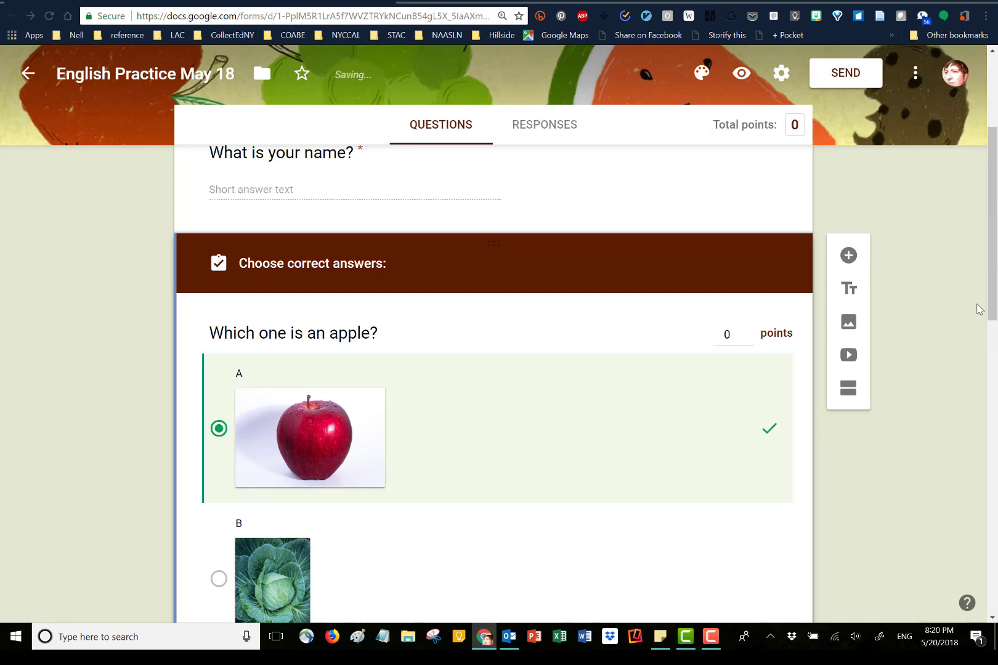
Enter "Sorry, the correct answer was A" as the apple question's feedback for incorrect answers.
left_click_drag(993, 291, 993, 385)
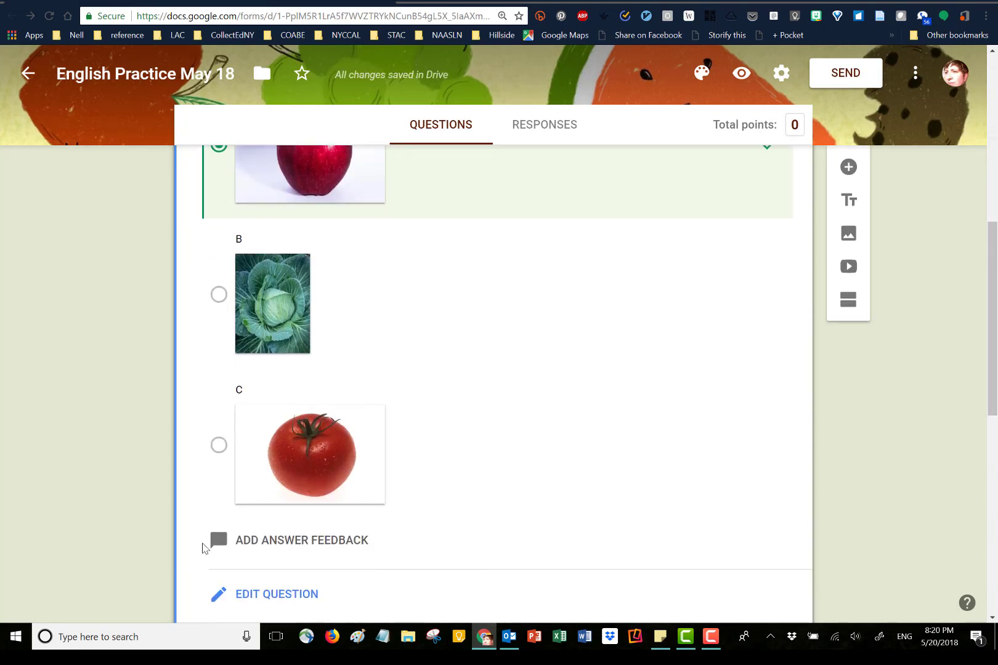
left_click(339, 542)
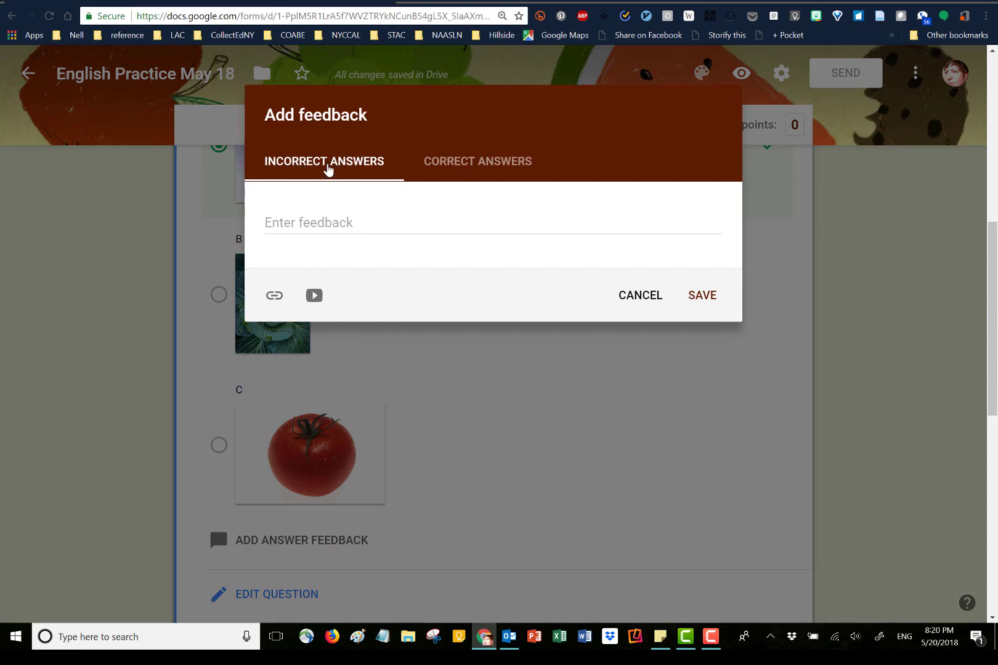
left_click(293, 223)
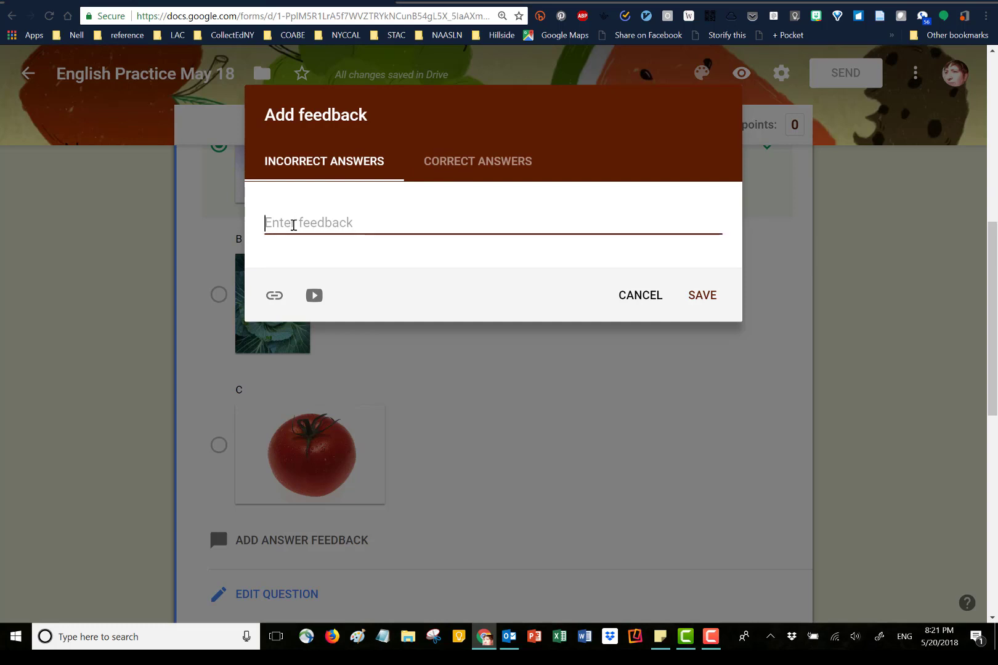
type("S")
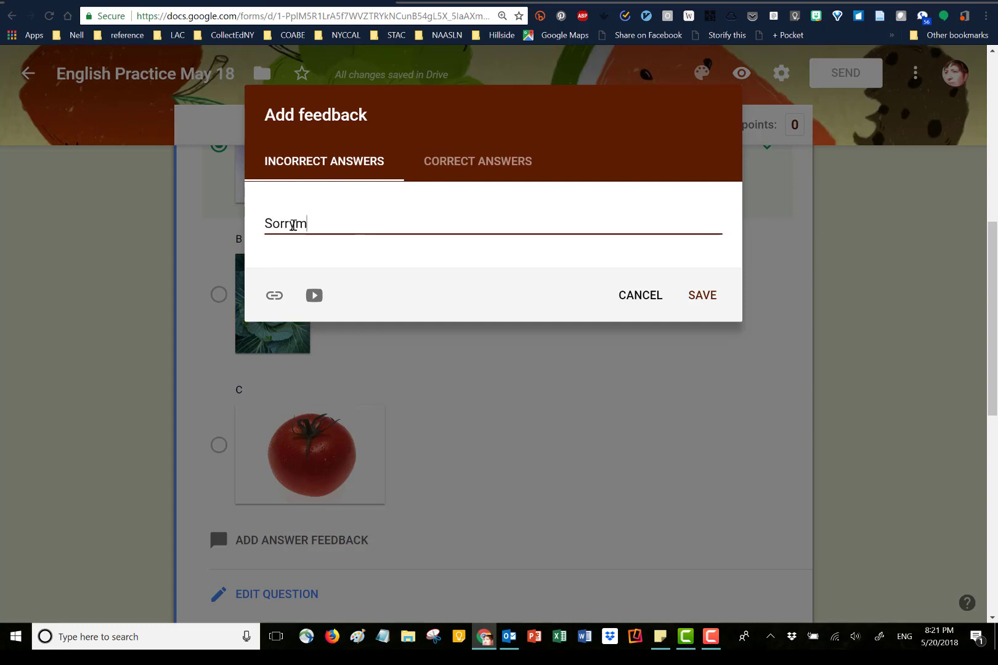
type("orry the cor")
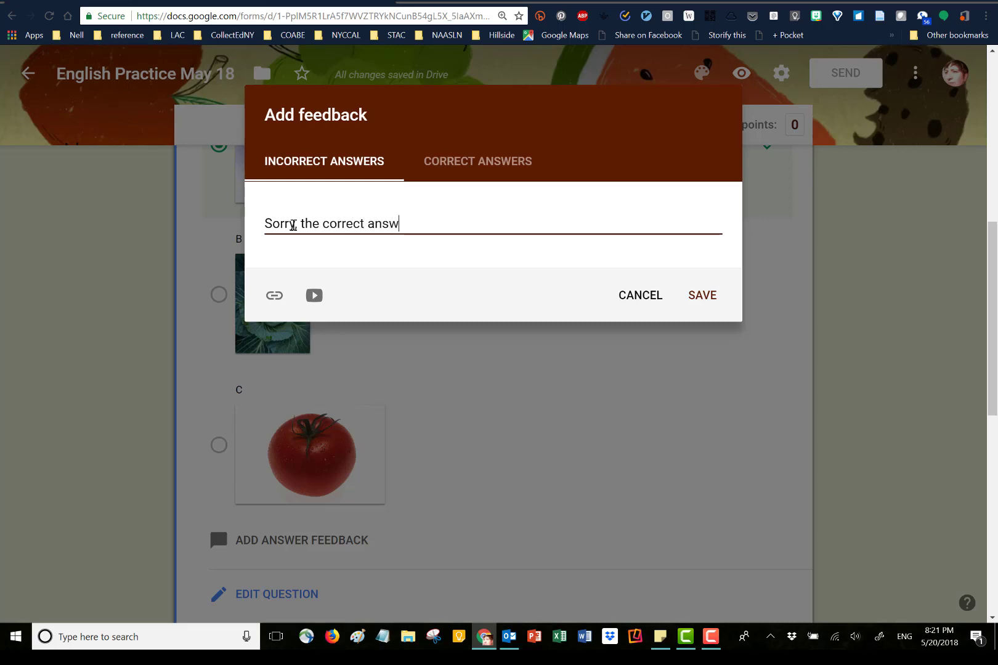
type("rect answer was A")
Enter "Good job, A is the correct answer" as the apple question's feedback for correct answers and save the feedback.
left_click(477, 170)
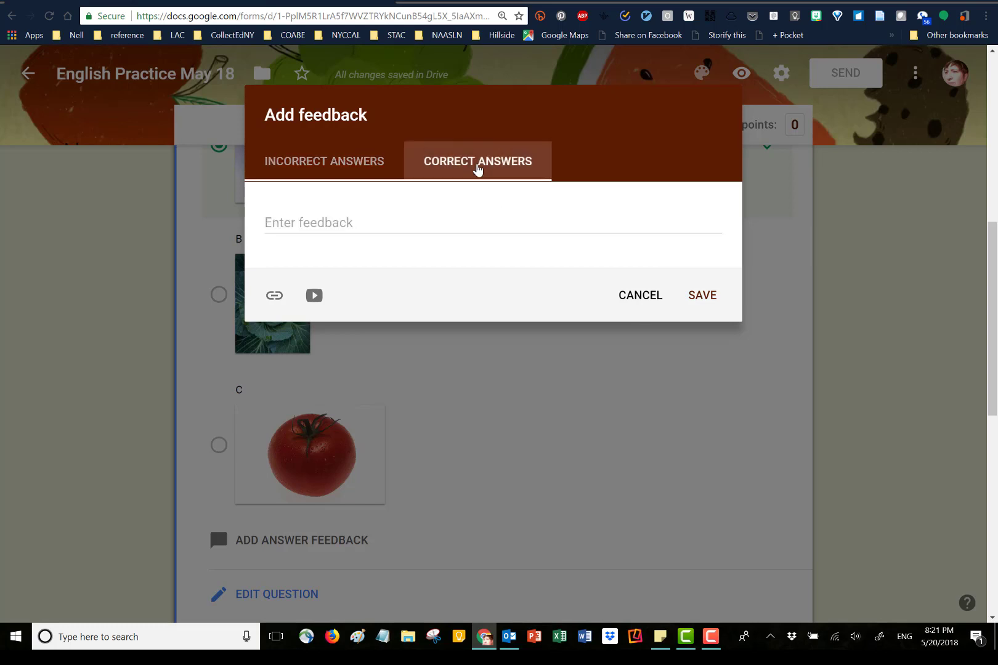
left_click(288, 223)
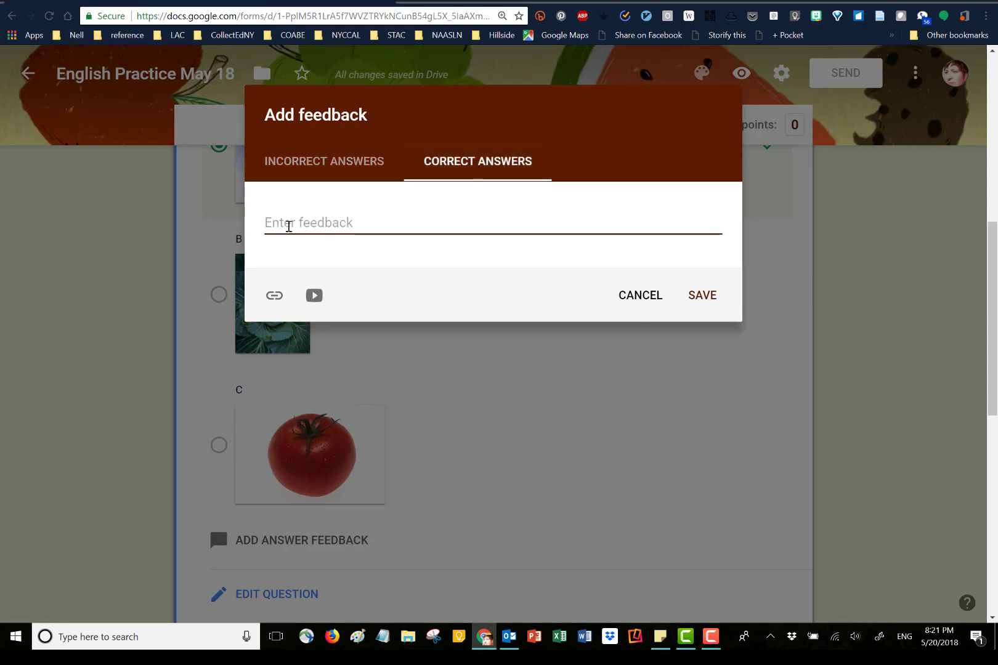
type("Good jo")
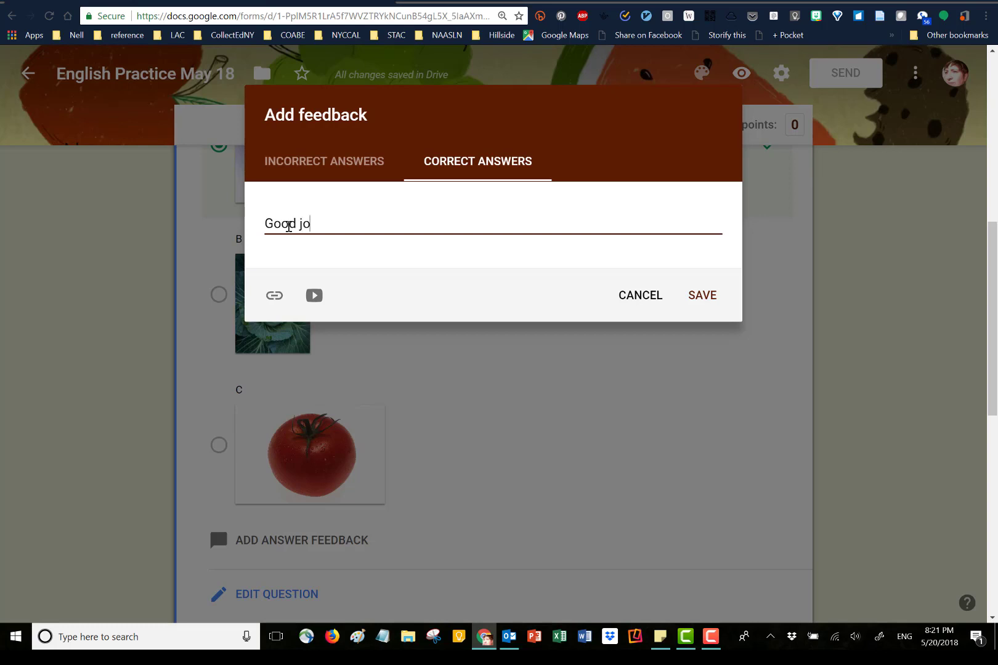
type("b, A is the co")
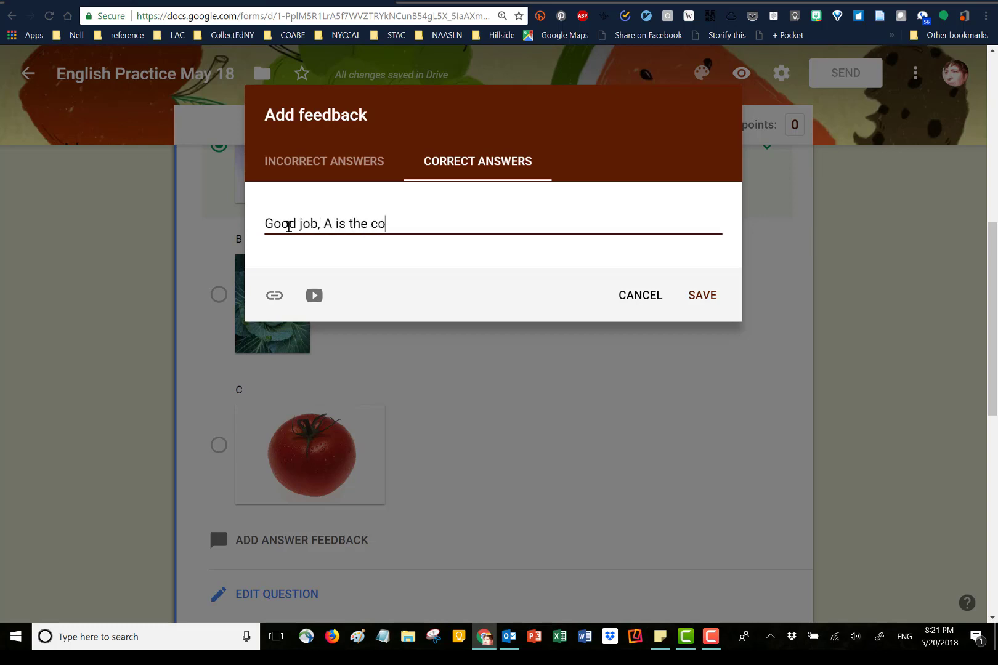
type("rrect answer")
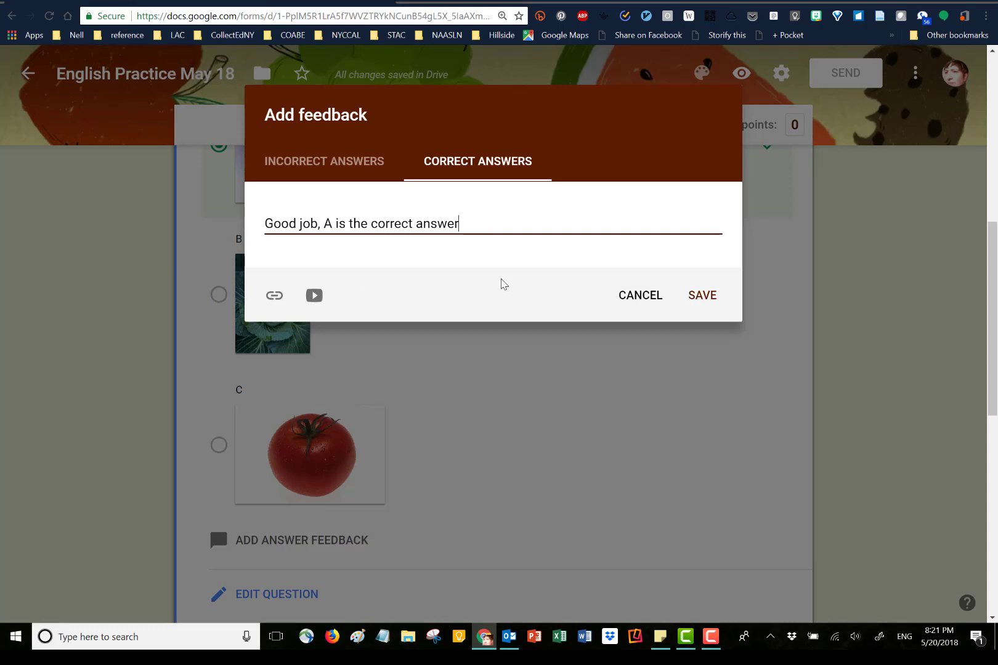
left_click(704, 297)
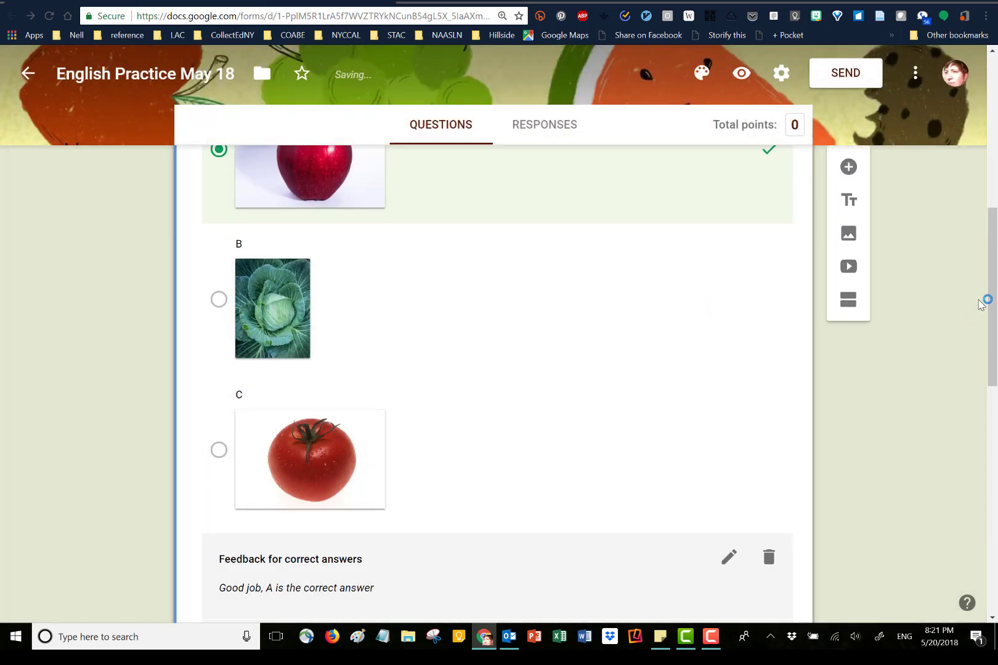
Mark option B as the correct answer in the answer key of the "Which one is a cabbage?" question.
left_click_drag(993, 297, 994, 508)
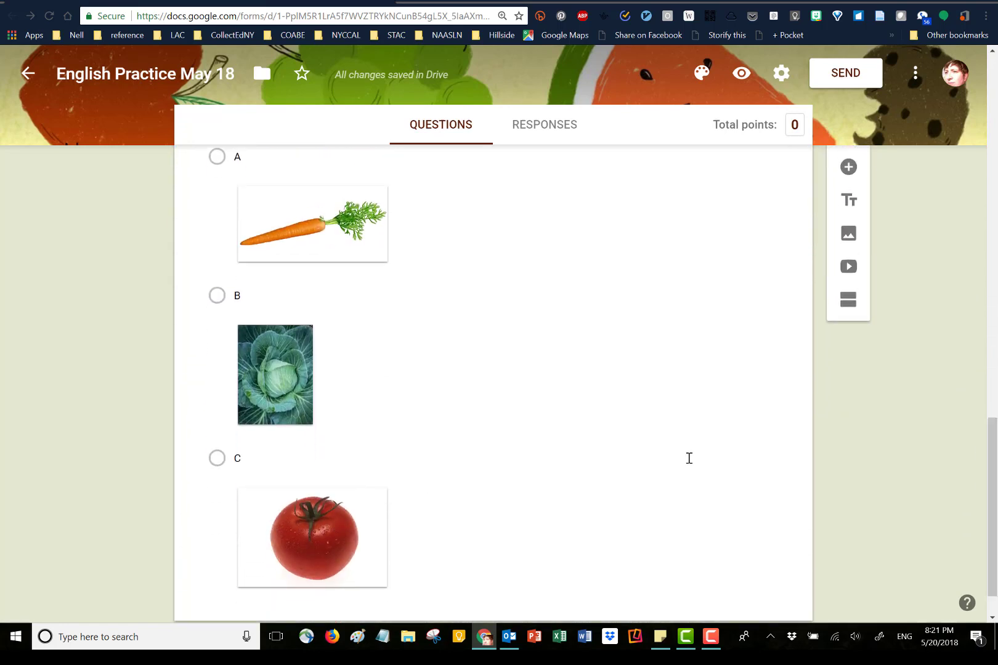
left_click(537, 436)
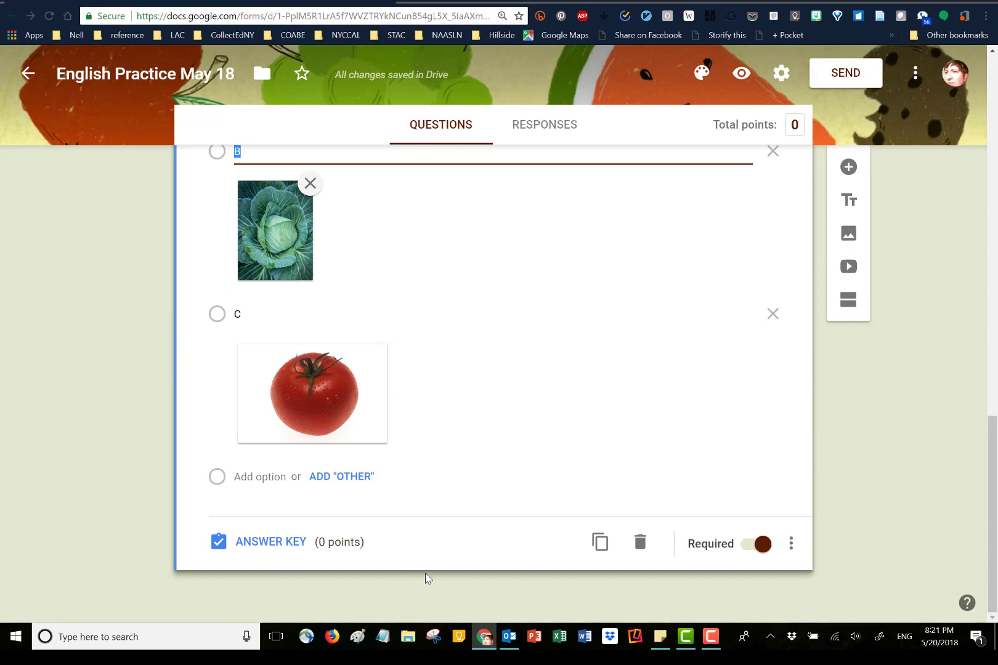
left_click(269, 543)
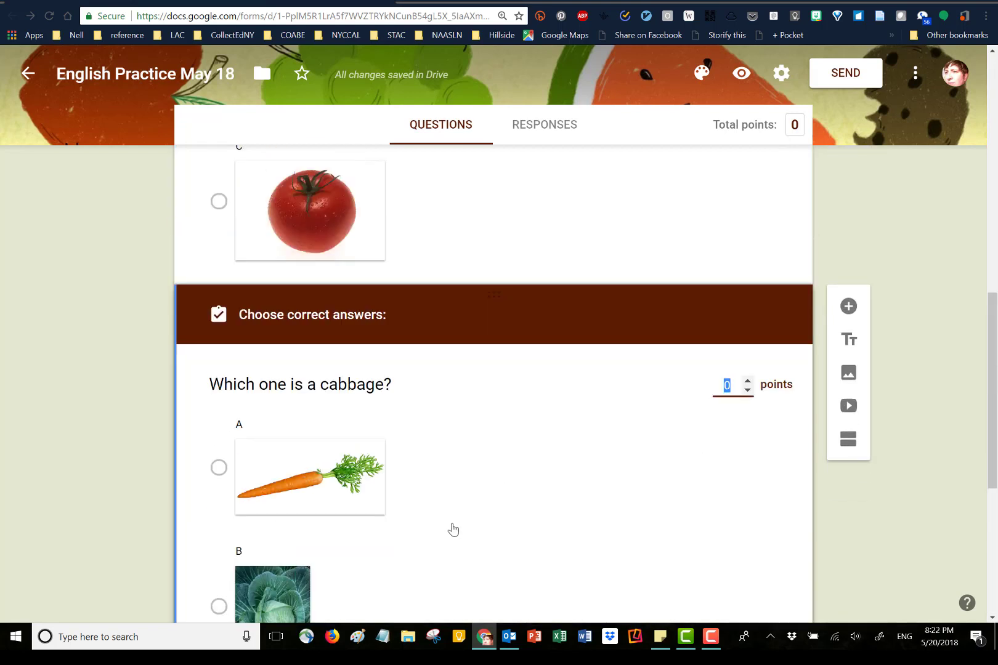
left_click(219, 606)
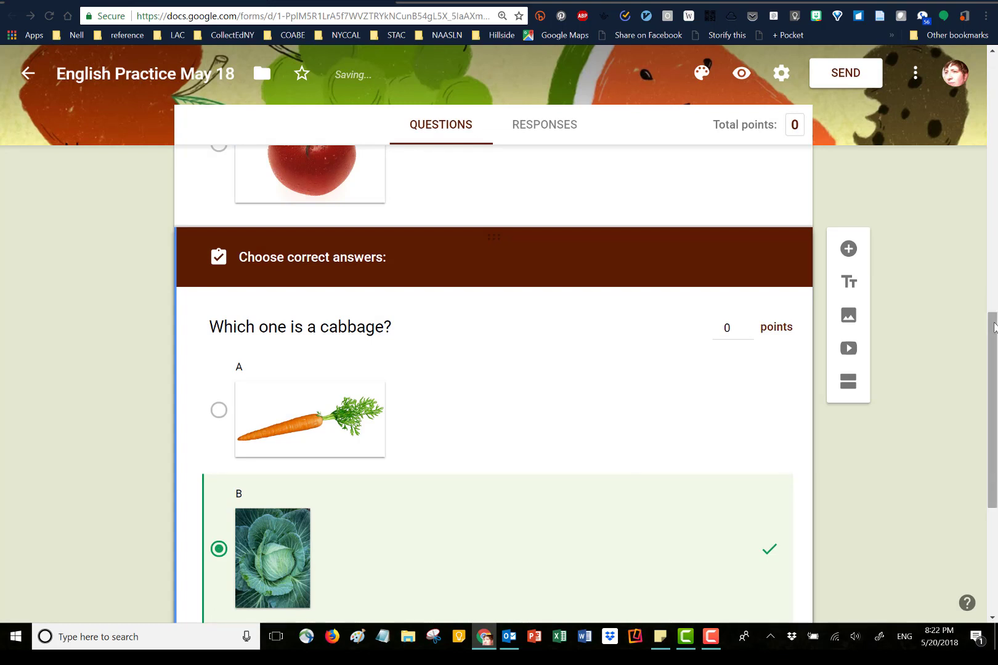
Enter "Sorry, the correct answer is B" as the cabbage question's feedback for incorrect answers.
left_click_drag(993, 326, 993, 421)
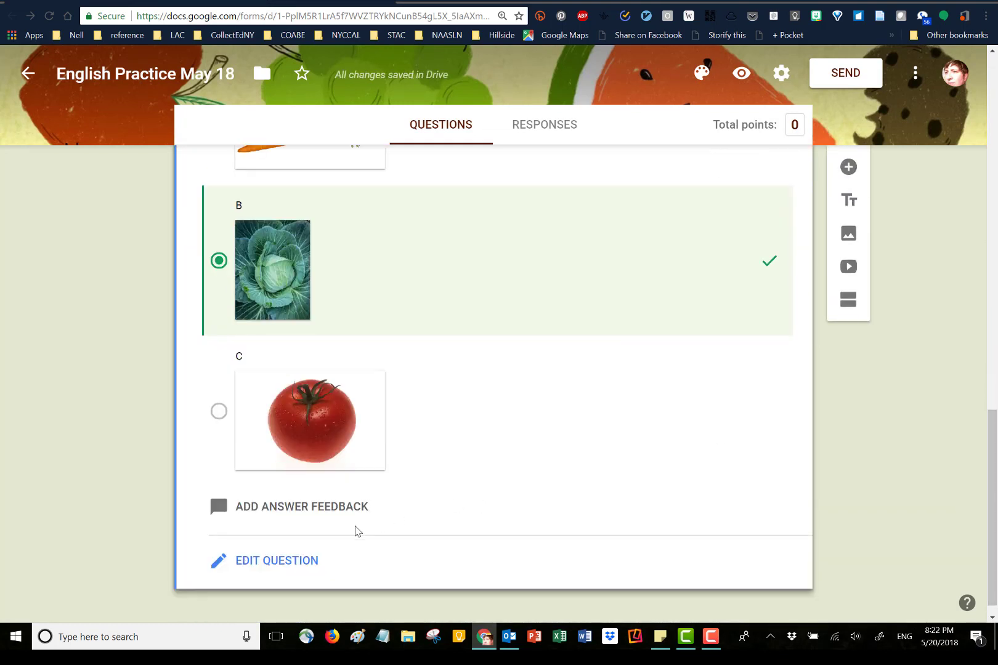
left_click(266, 507)
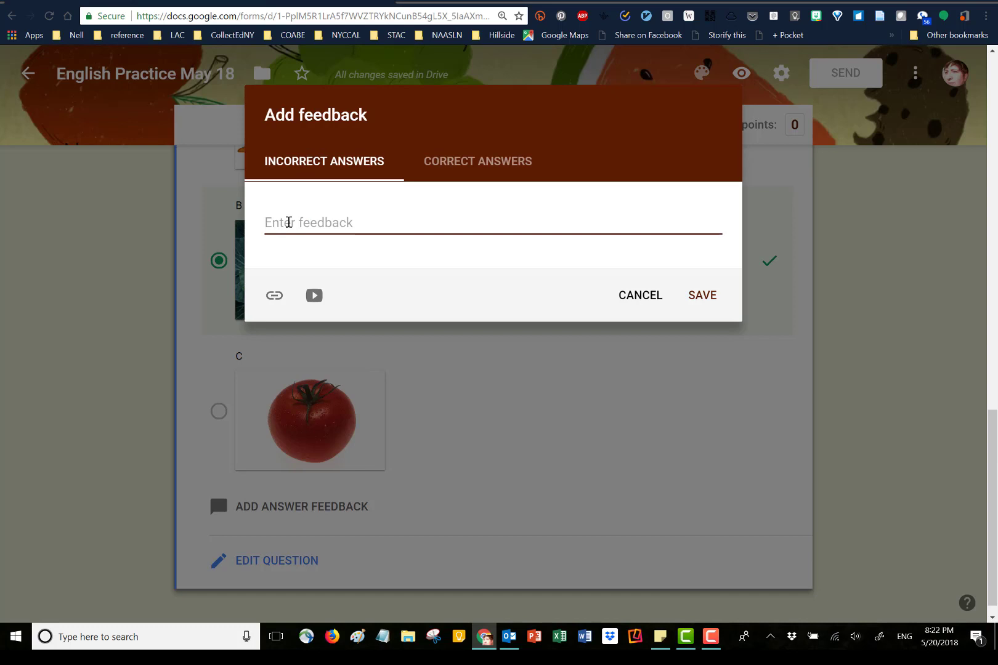
type("Sorry,")
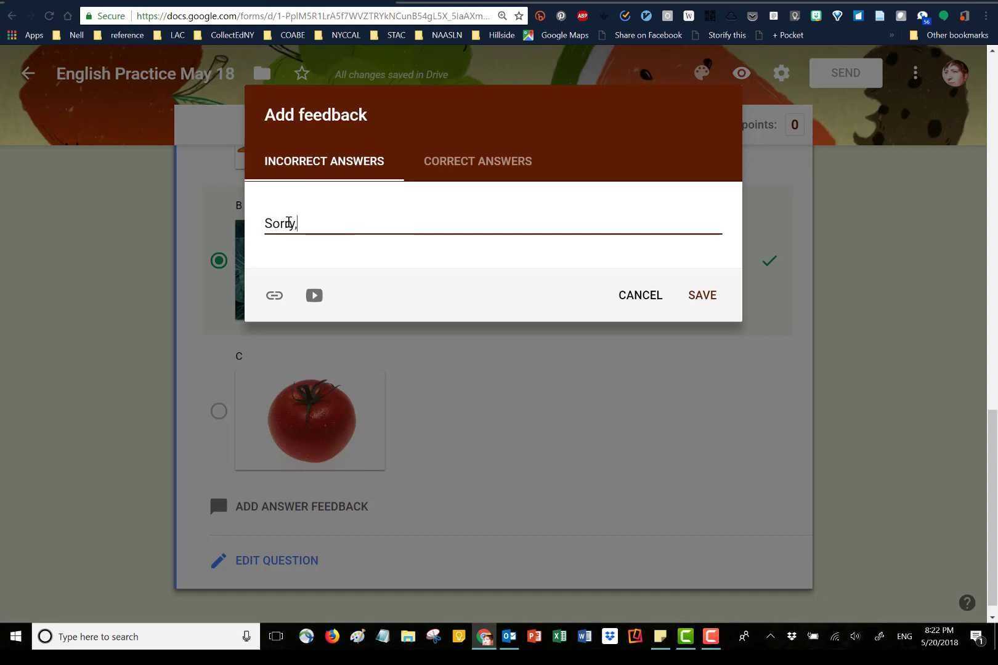
type(" the correct answer is B")
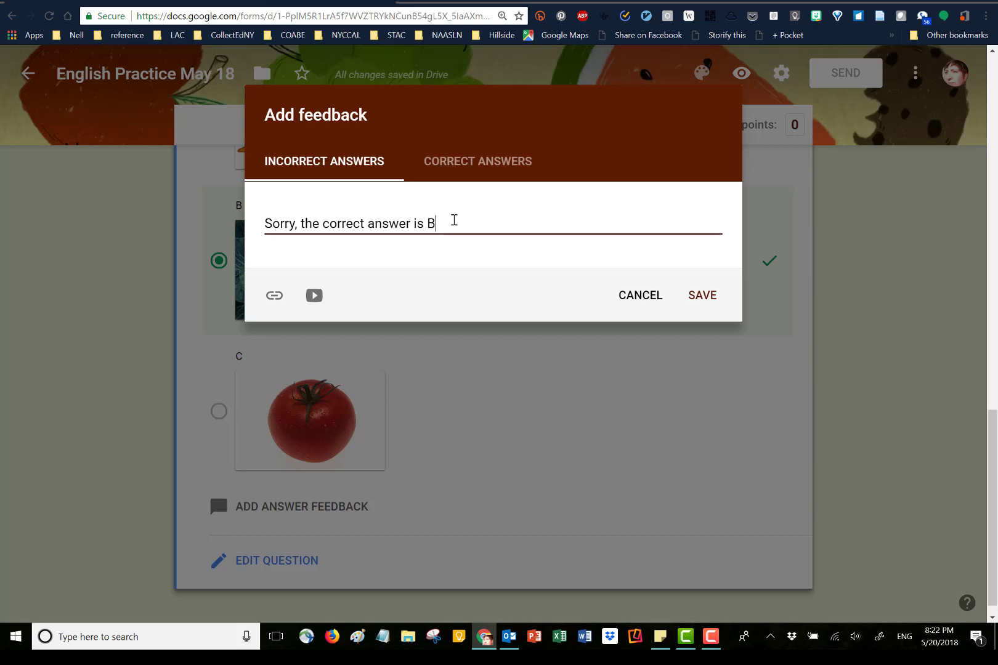
Reuse the incorrect-answer text to make the cabbage question's correct-answer feedback "Great job, the correct answer is B", and save the feedback.
left_click_drag(439, 224, 259, 243)
key("ctrl+c")
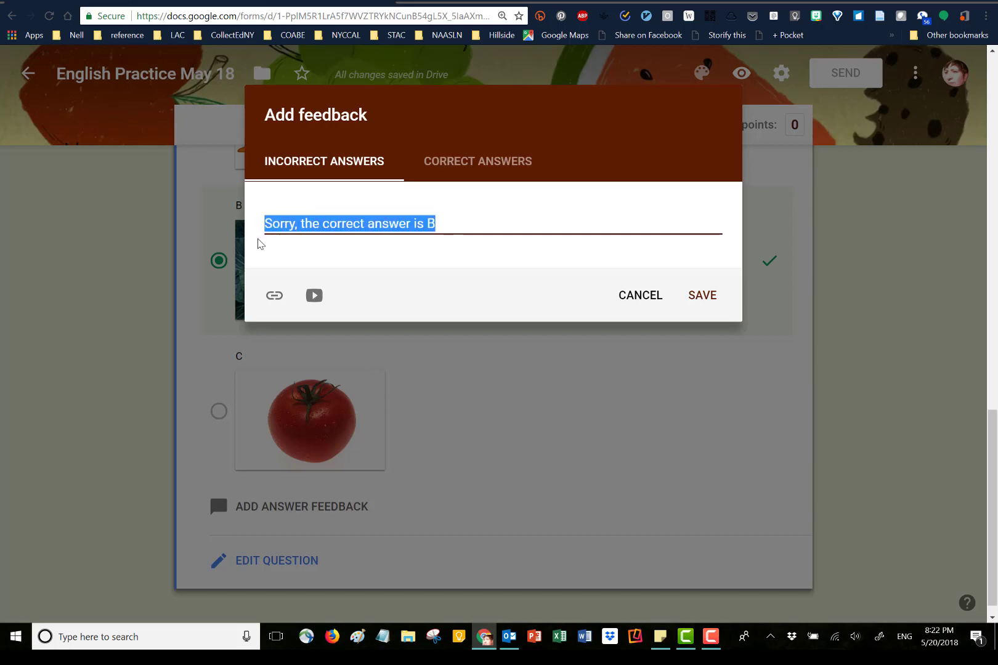
left_click(465, 167)
left_click(312, 222)
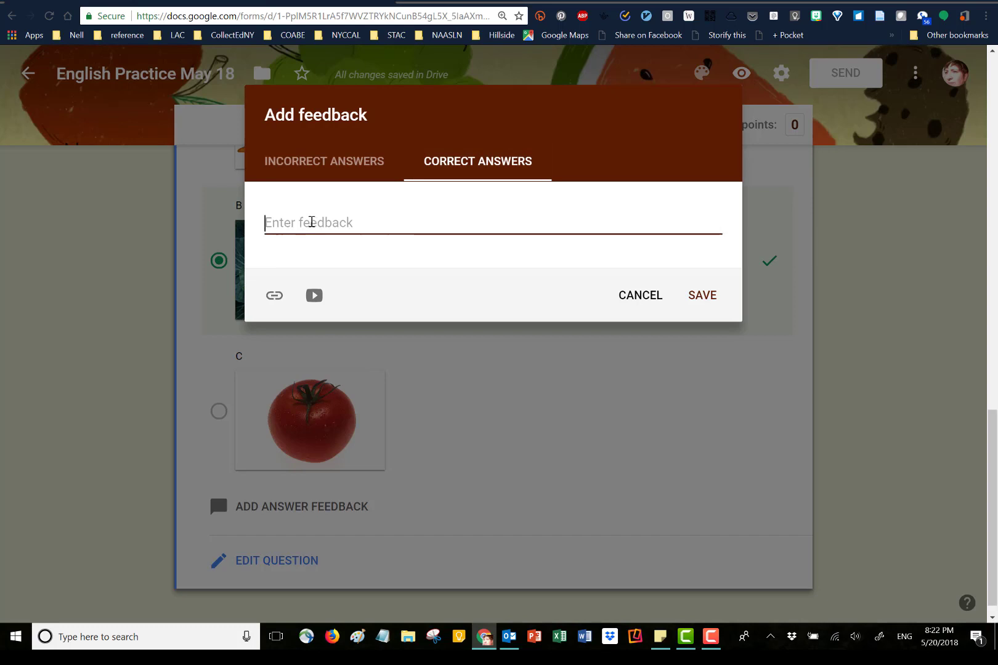
type("Great jo")
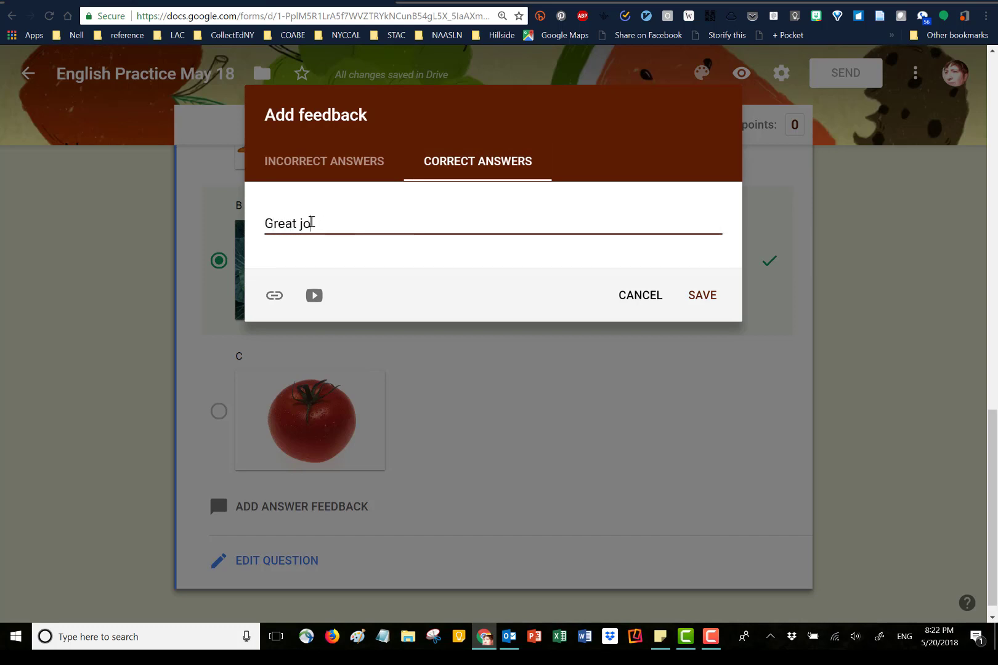
type("b,")
key("ctrl+v")
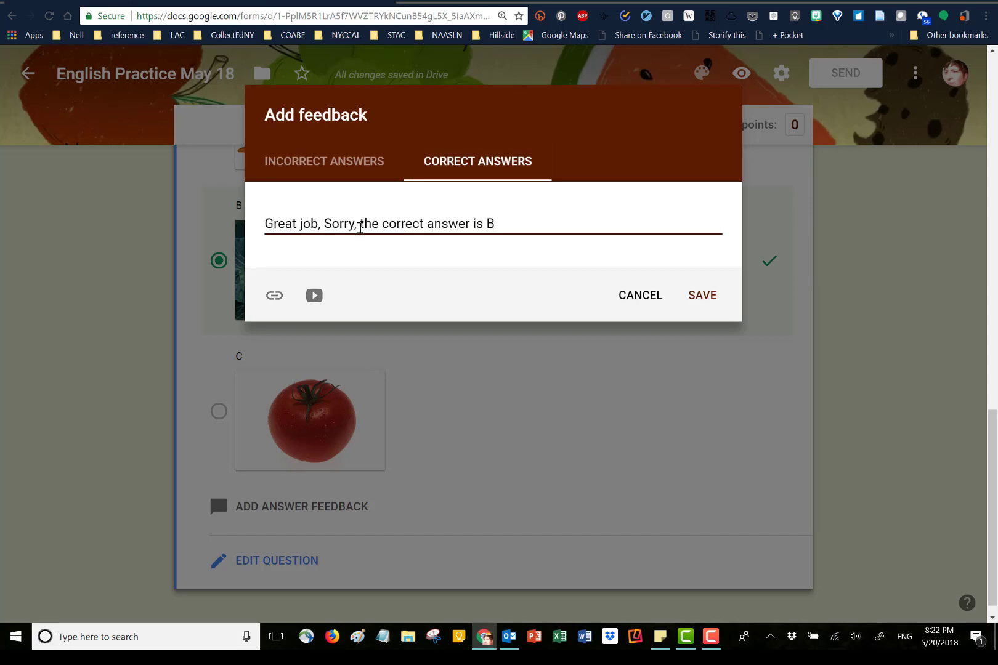
left_click_drag(361, 225, 325, 226)
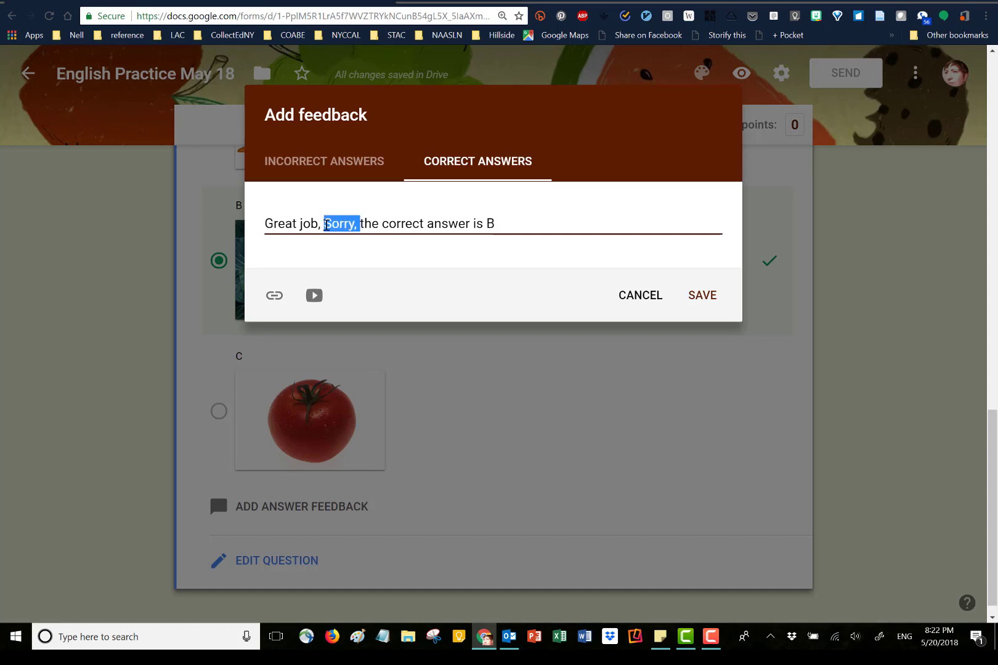
key("BackSpace")
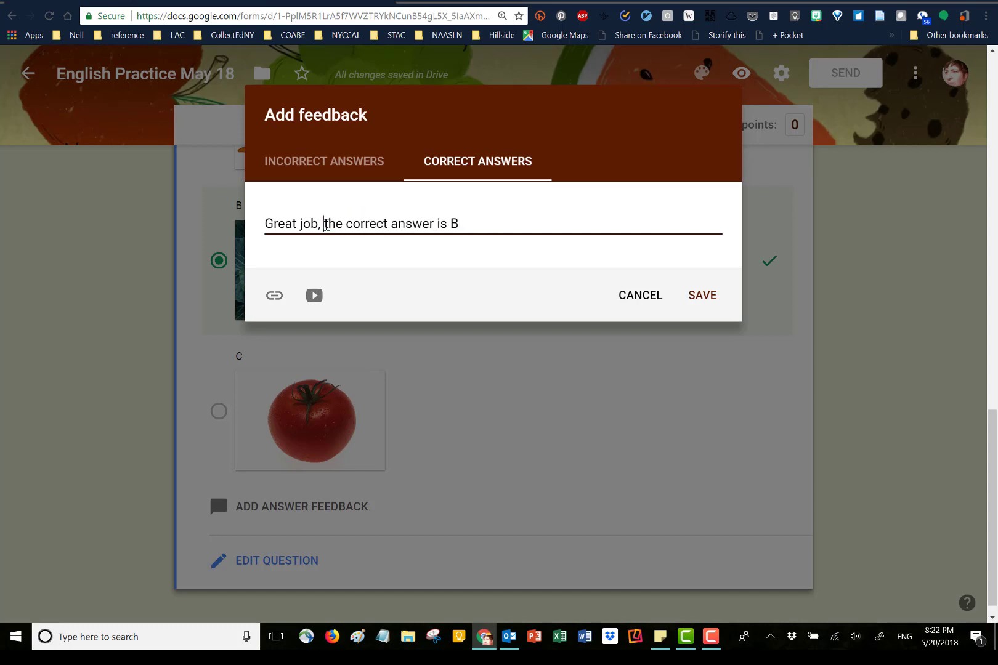
left_click(703, 295)
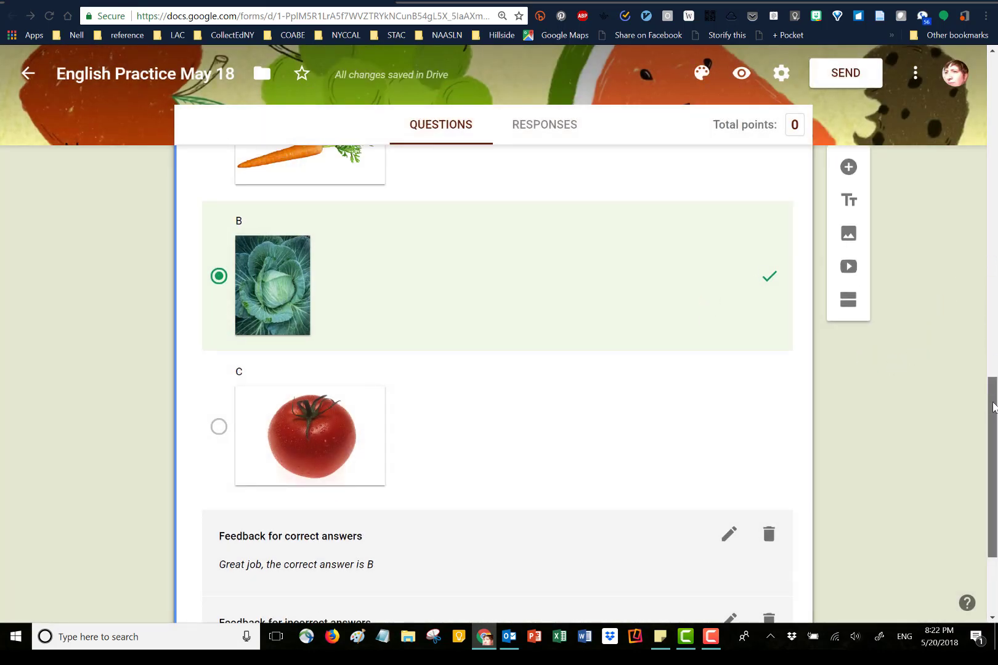
Review the cabbage question's answer key and feedback, and return to editing the question.
scroll(991, 468, "down", 3)
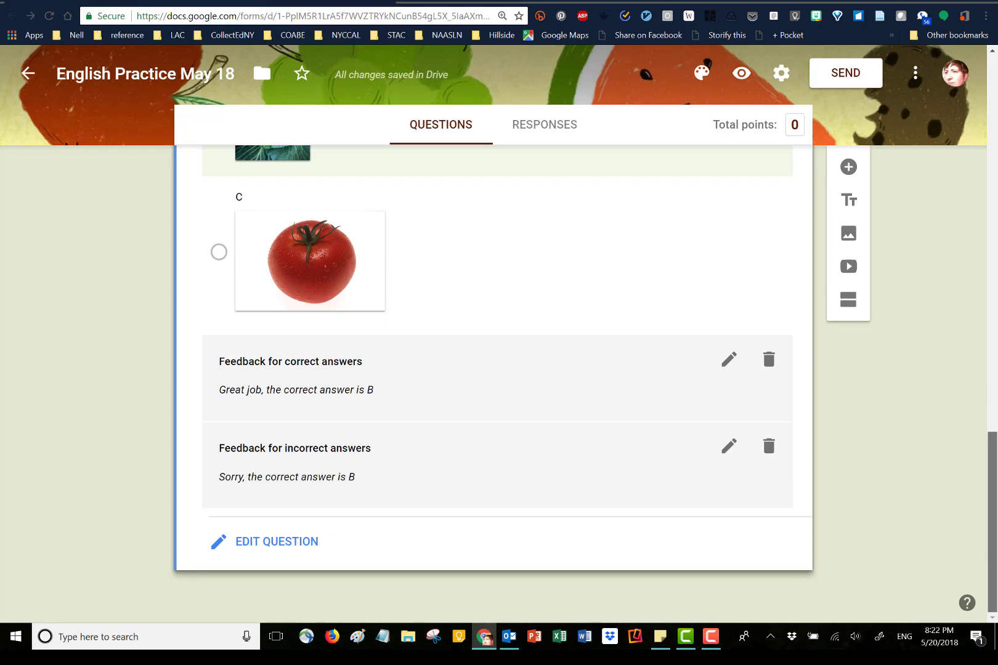
scroll(985, 335, "up", 6)
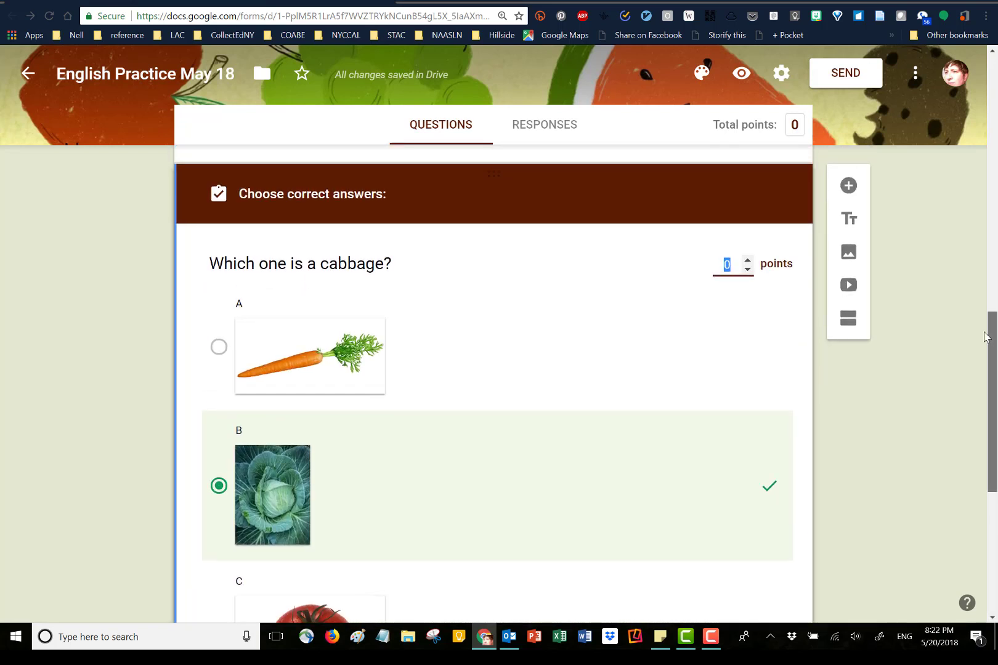
mouse_move(985, 336)
left_mouse_down()
mouse_move(986, 385)
mouse_move(983, 314)
left_mouse_up()
scroll(388, 545, "down", 6)
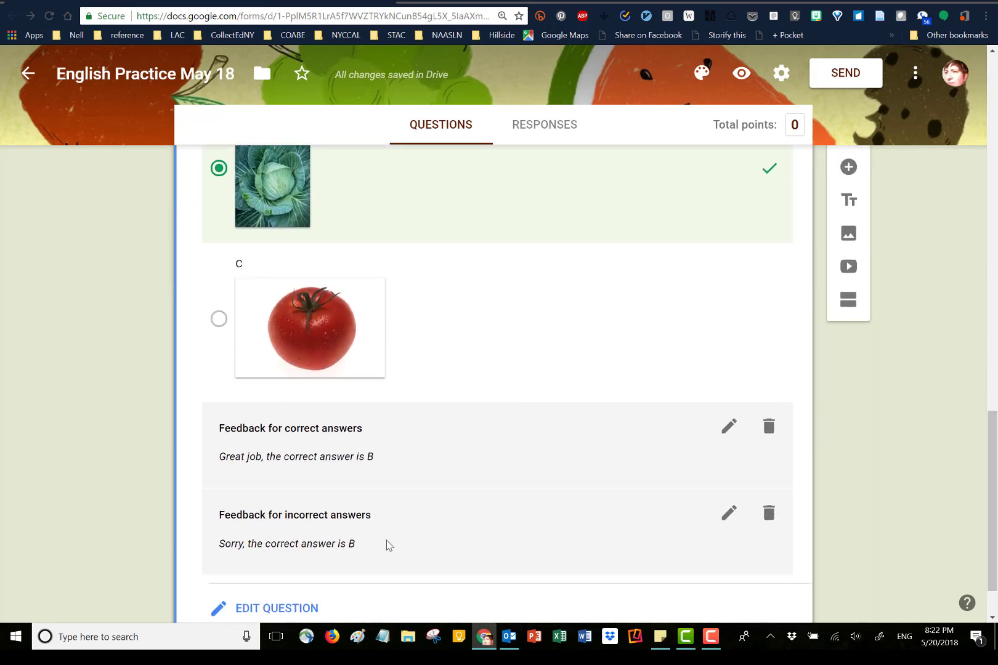
left_click(296, 610)
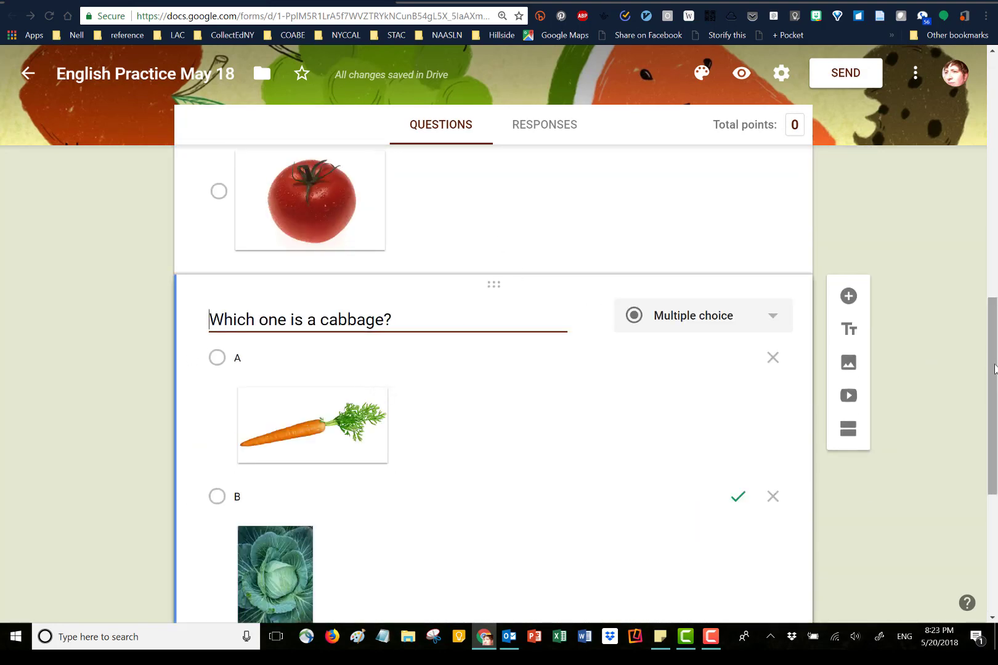
Recheck the correct option and both feedback messages in the cabbage question's answer key, and go back to the question editor.
left_click_drag(994, 369, 994, 487)
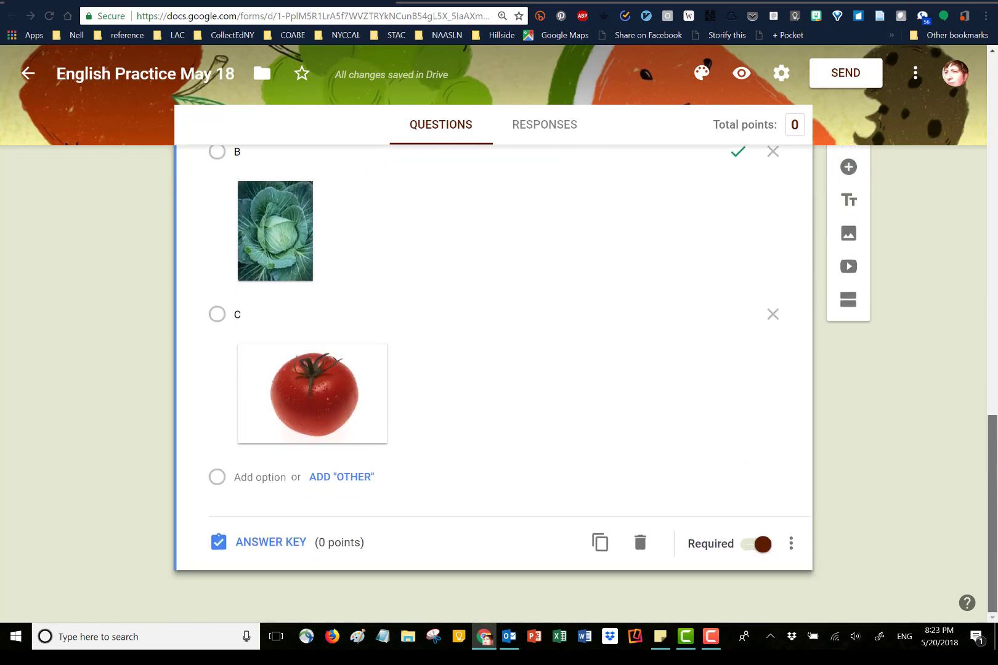
left_click(267, 542)
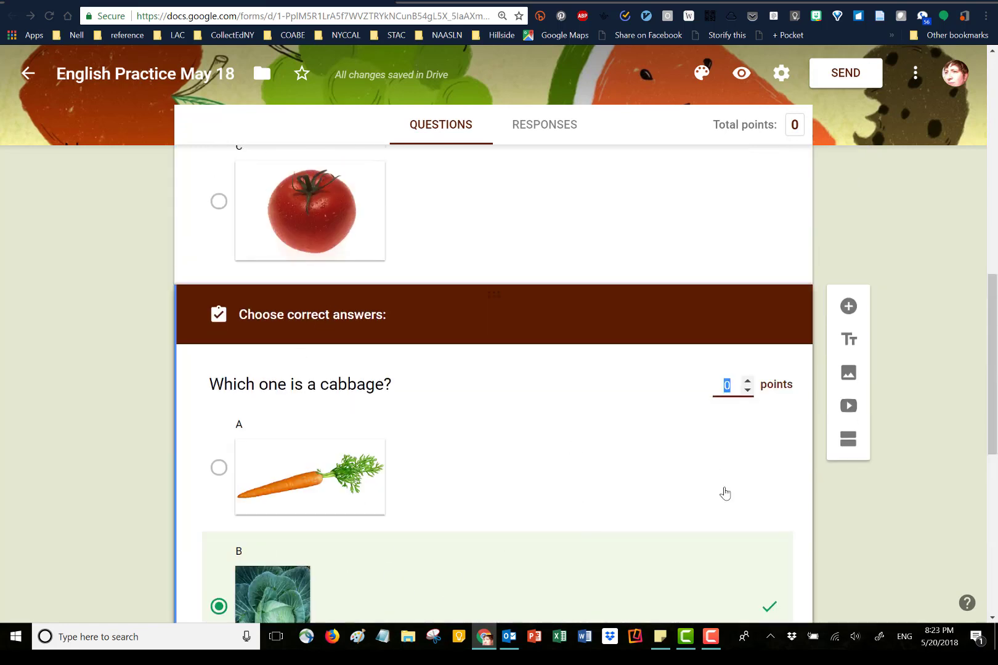
left_click_drag(992, 337, 992, 494)
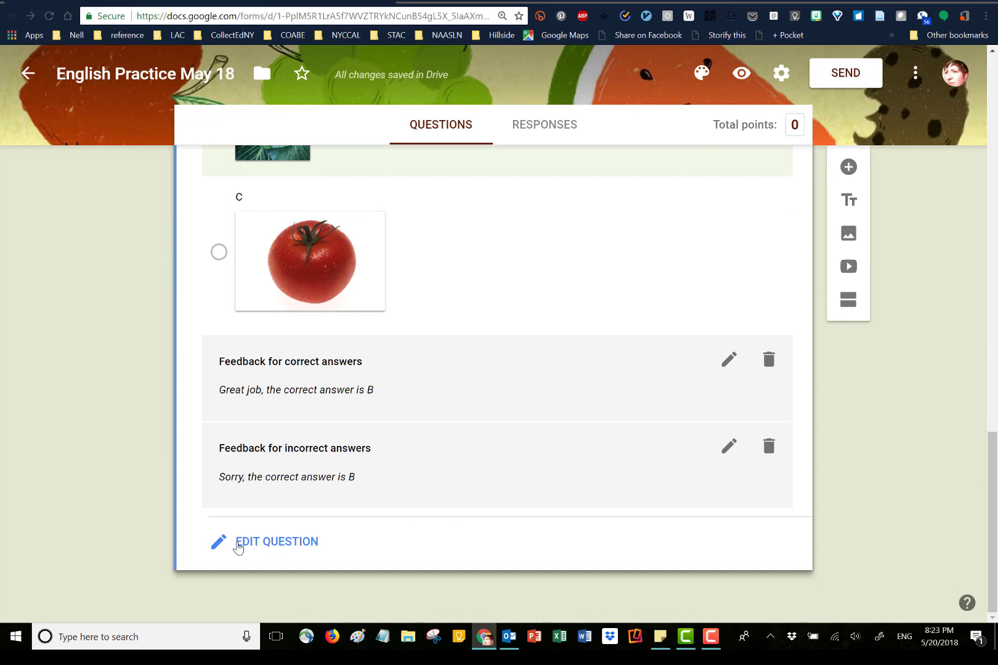
left_click(258, 541)
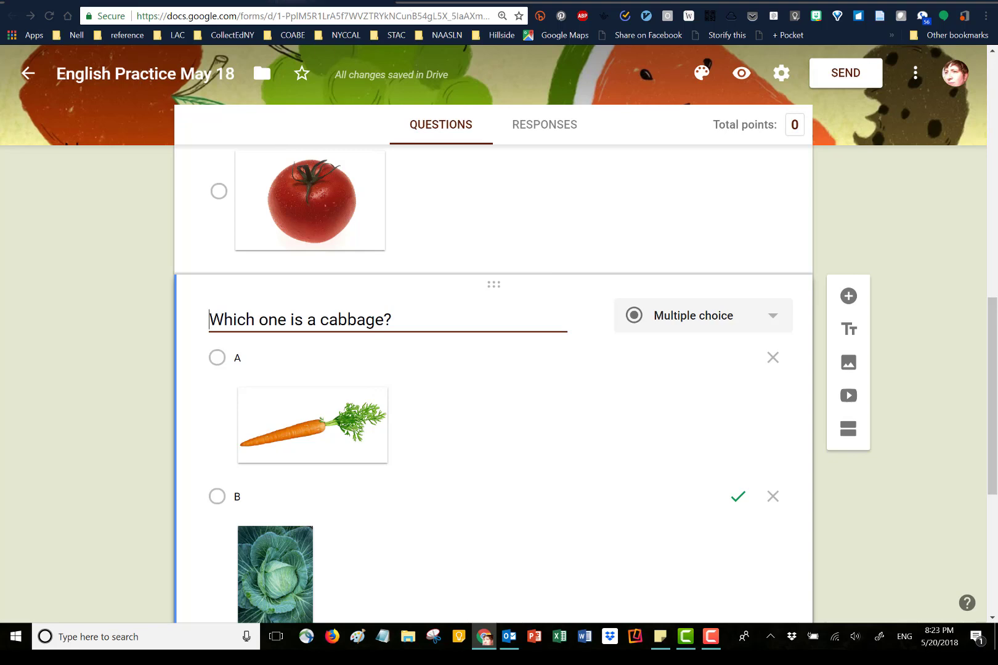
Look over the beginning of the respondent view of the English Practice form, and return to the form editor.
left_click(316, 2)
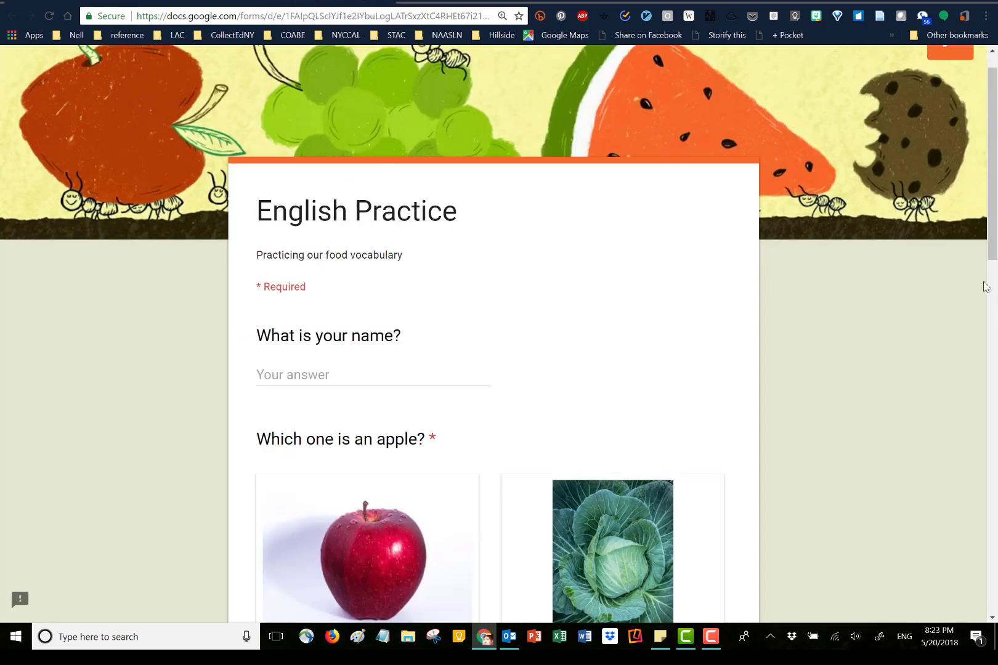
left_click_drag(993, 213, 990, 177)
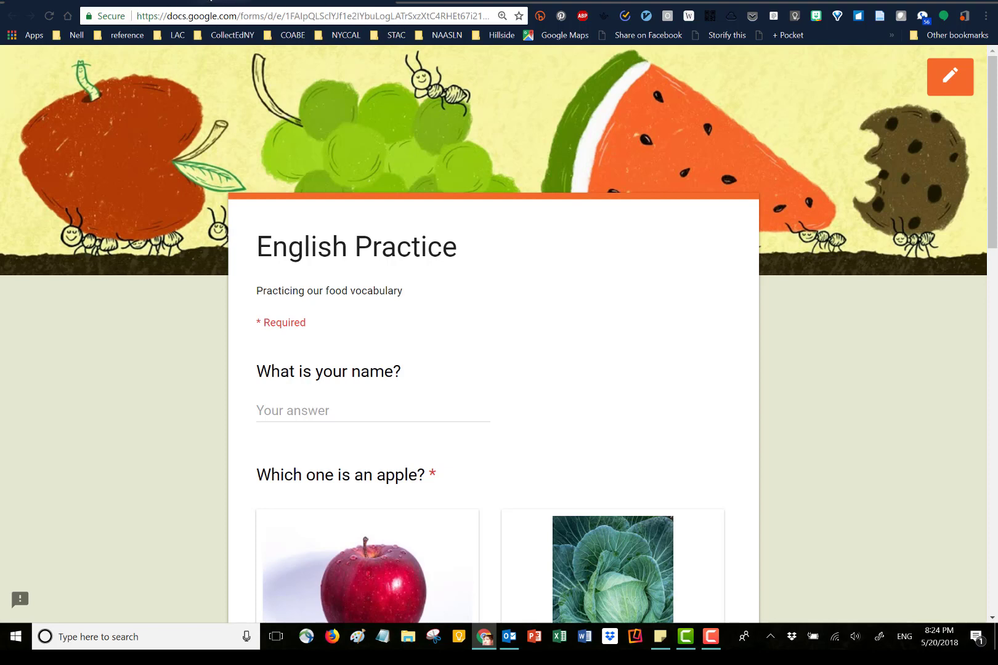
left_click(198, 1)
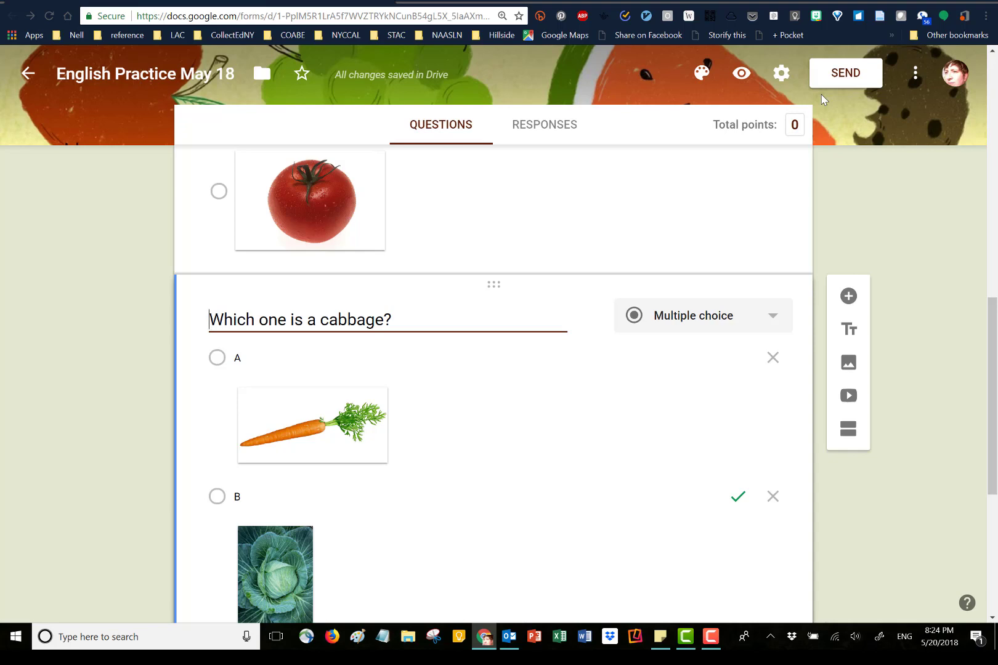
Choose sending the form by link, shorten the URL, copy it to the clipboard, and close the send dialog.
left_click(844, 74)
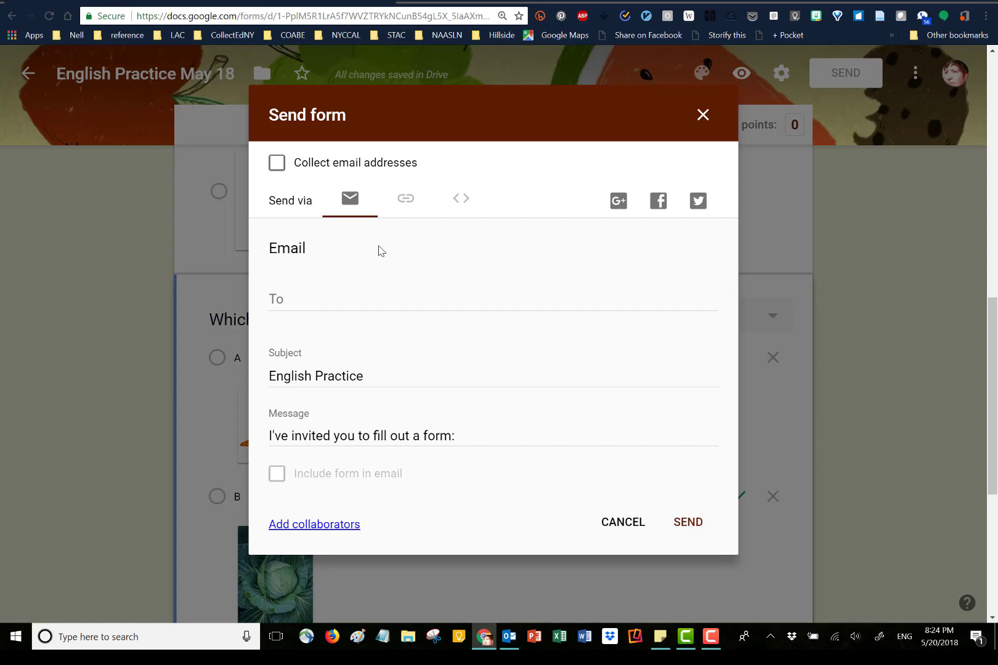
left_click(410, 206)
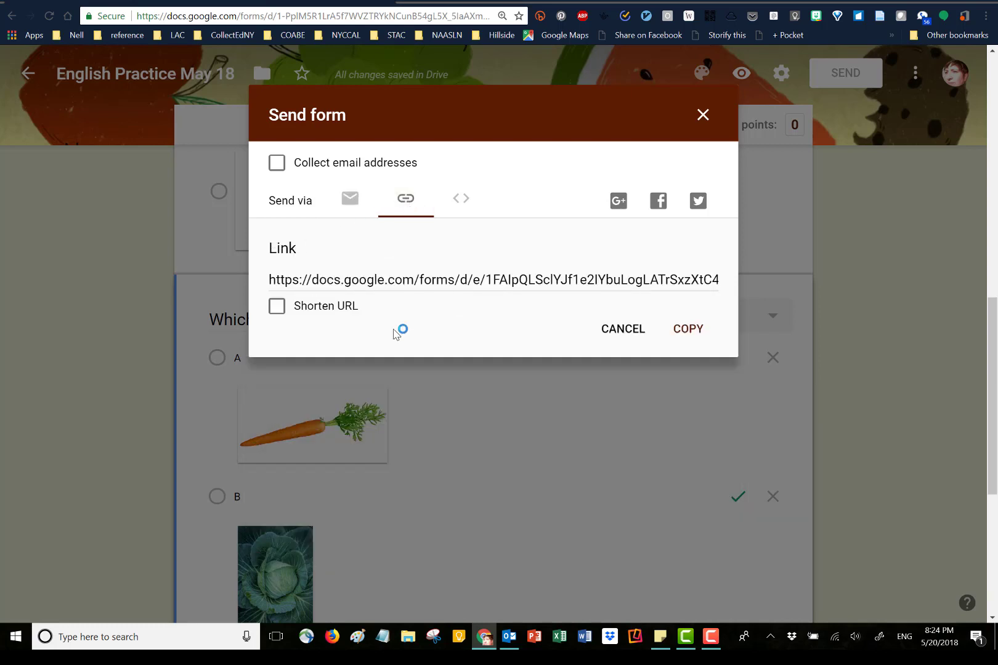
left_click(279, 309)
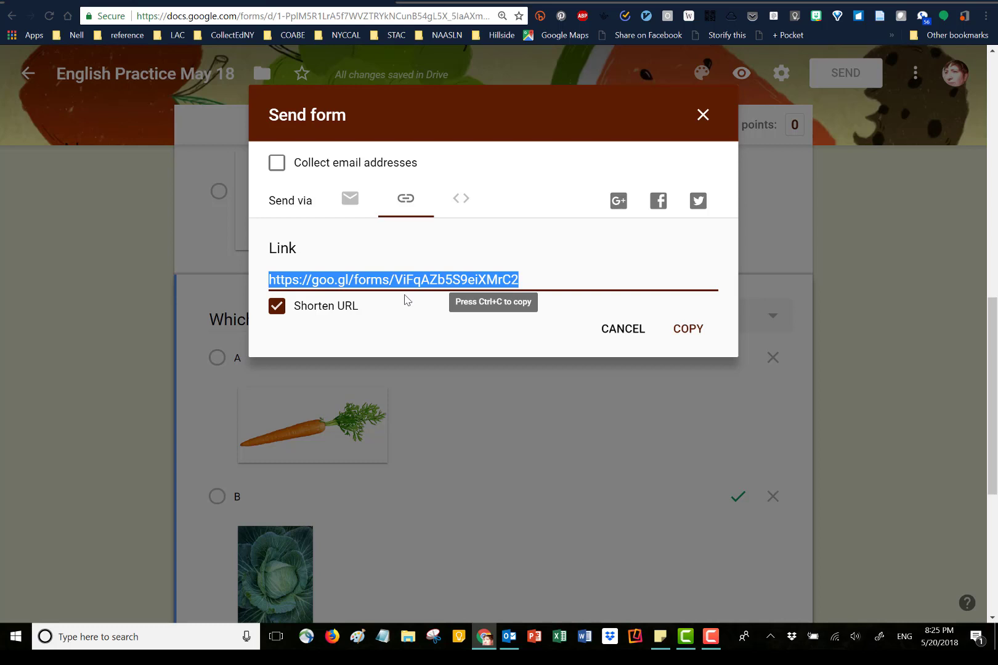
left_click(687, 329)
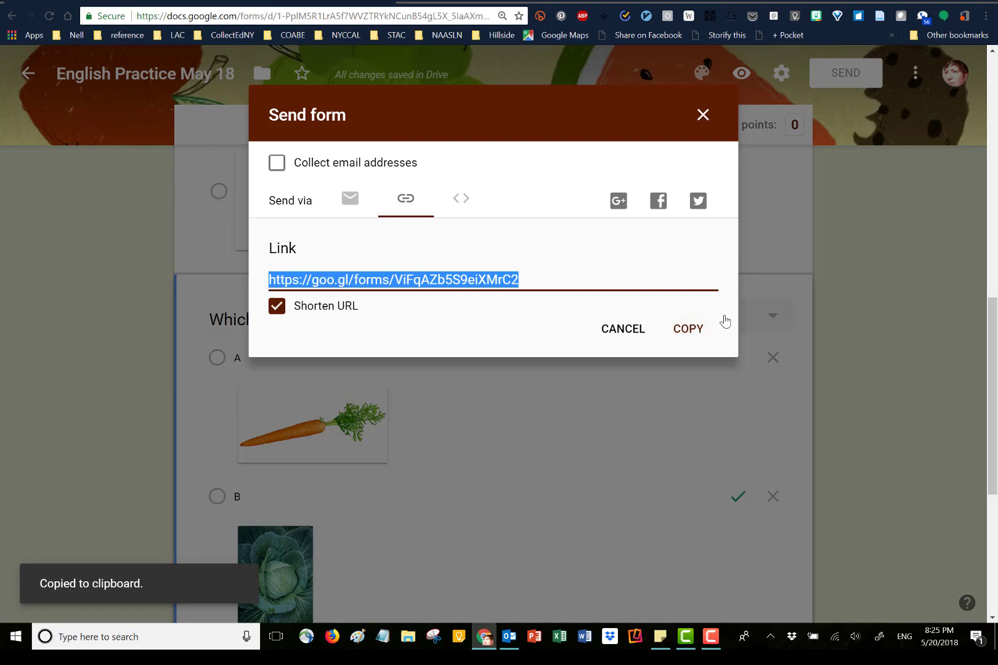
left_click(703, 115)
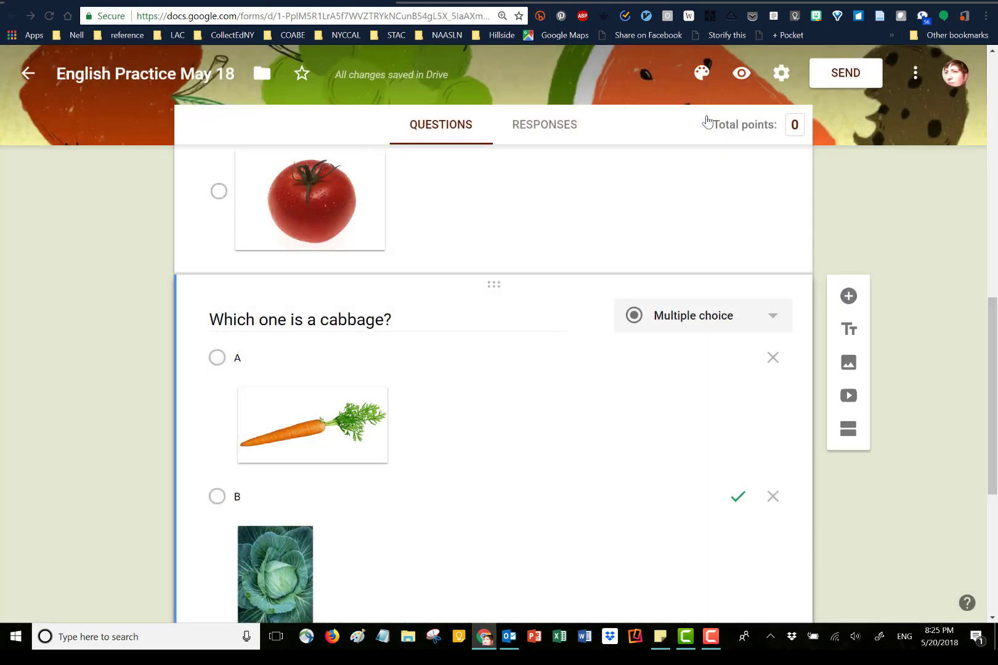